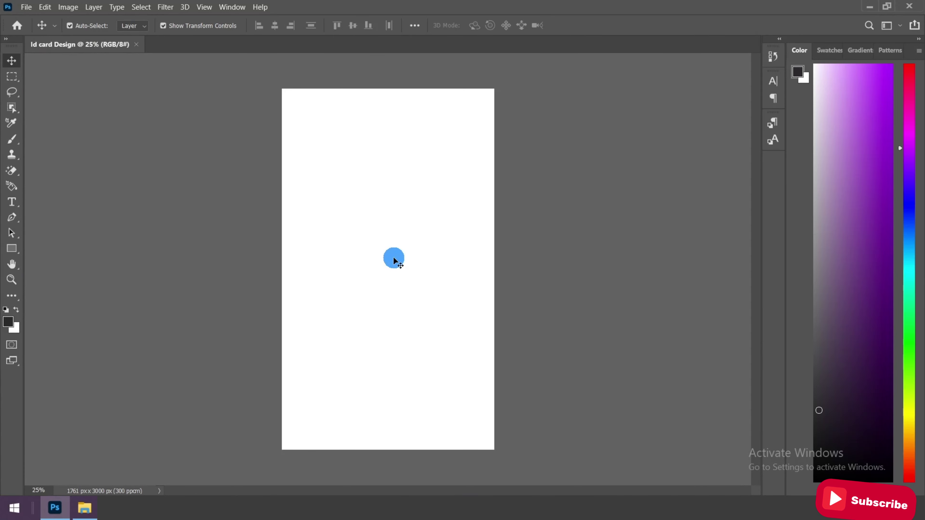
Show the Layers panel and add 100 px margin guides on all four sides
left_click(229, 14)
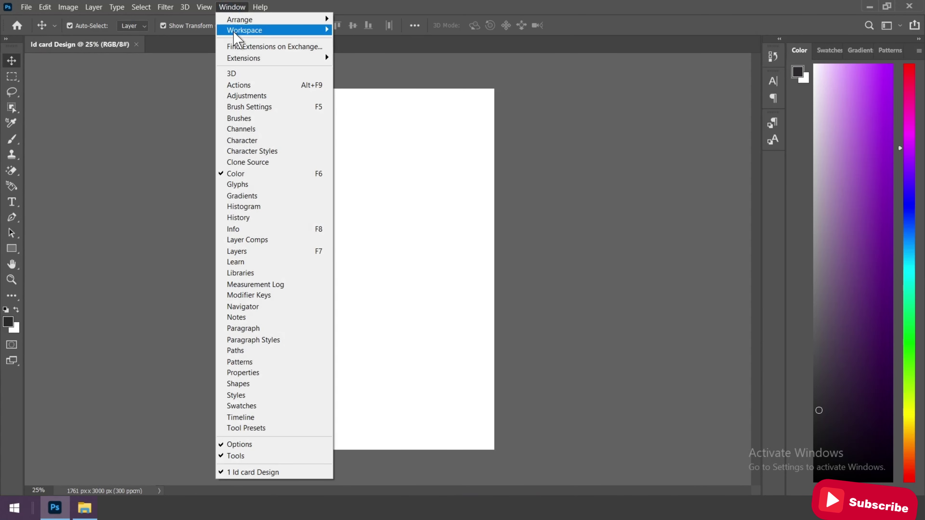
left_click(276, 250)
left_click(204, 7)
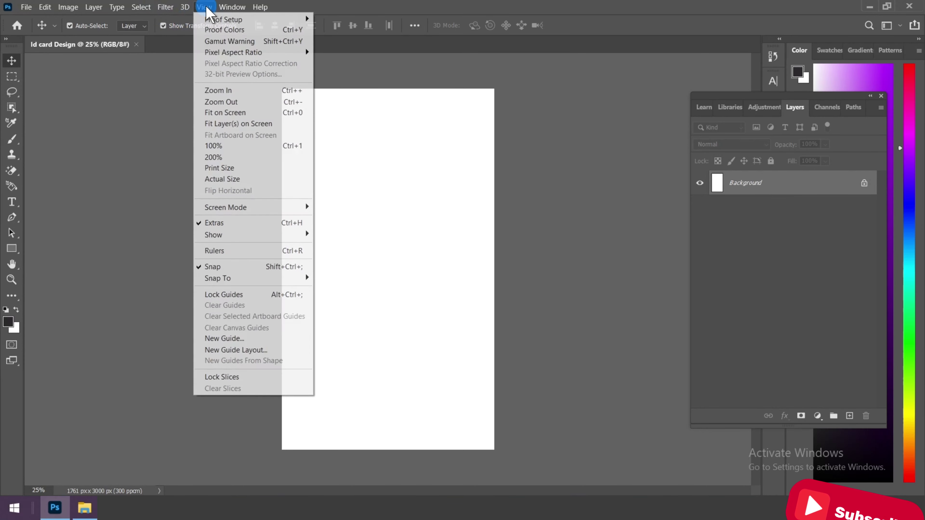
left_click(256, 350)
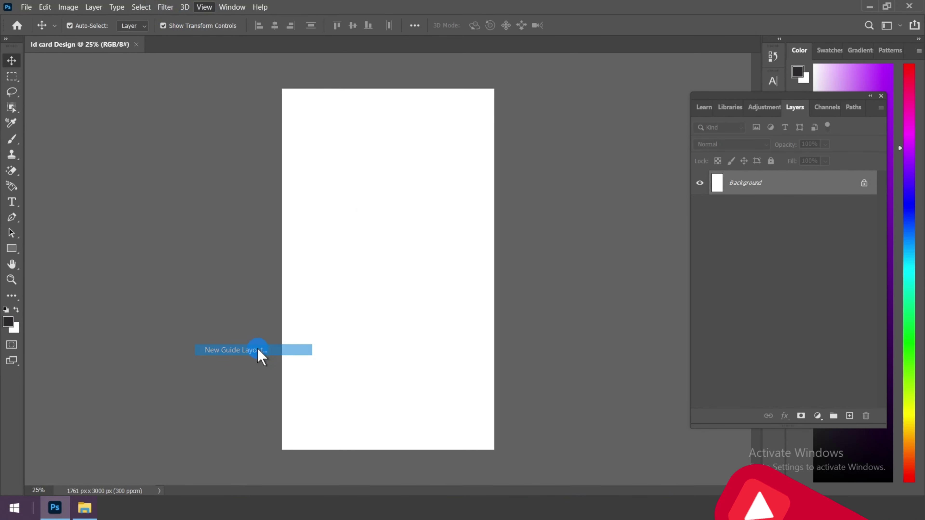
left_click_drag(497, 97, 553, 96)
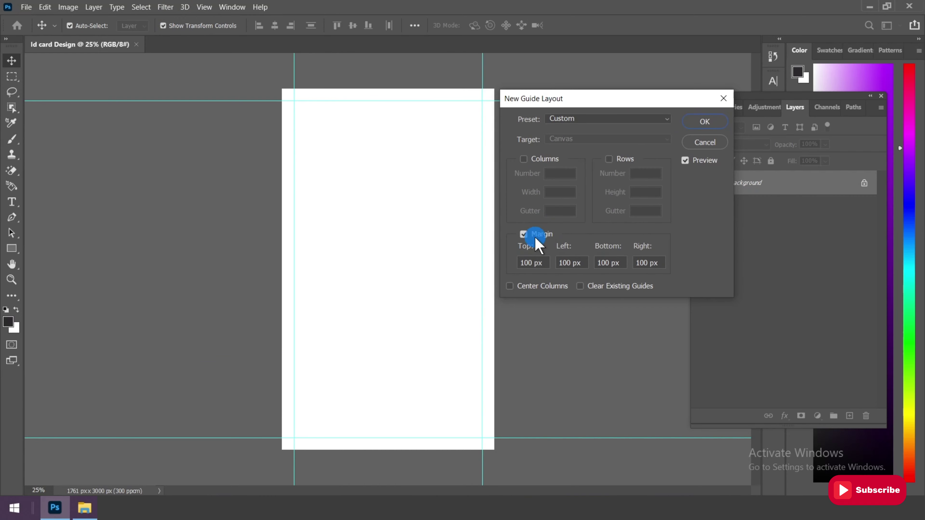
key("Tab")
key("Tab")
key("Tab")
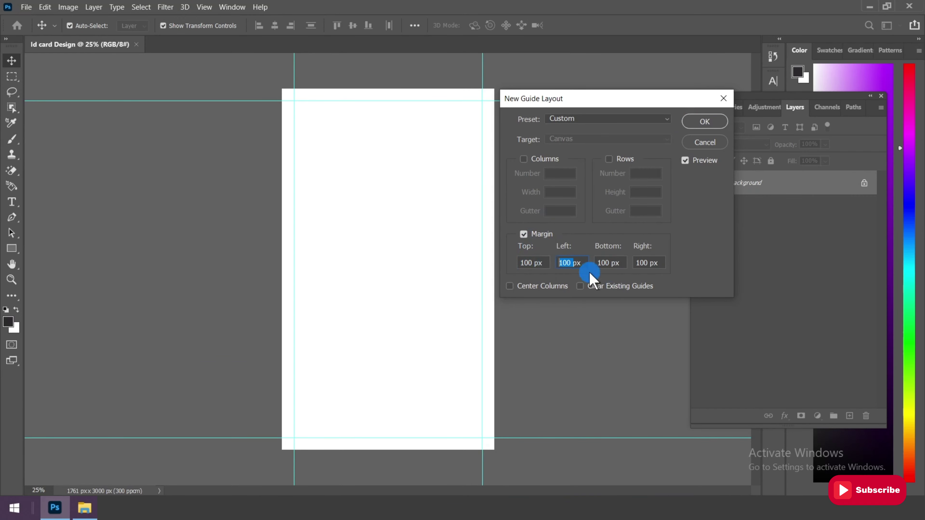
key("Tab")
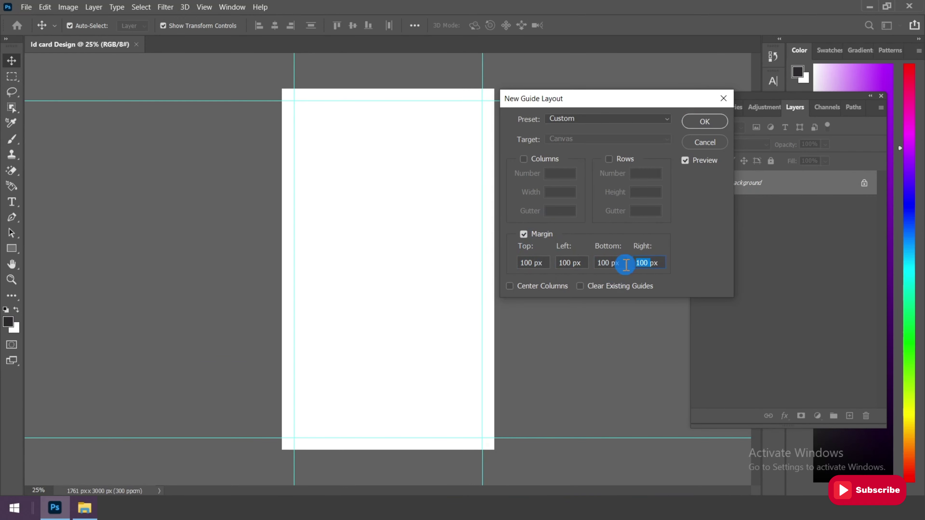
left_click(707, 121)
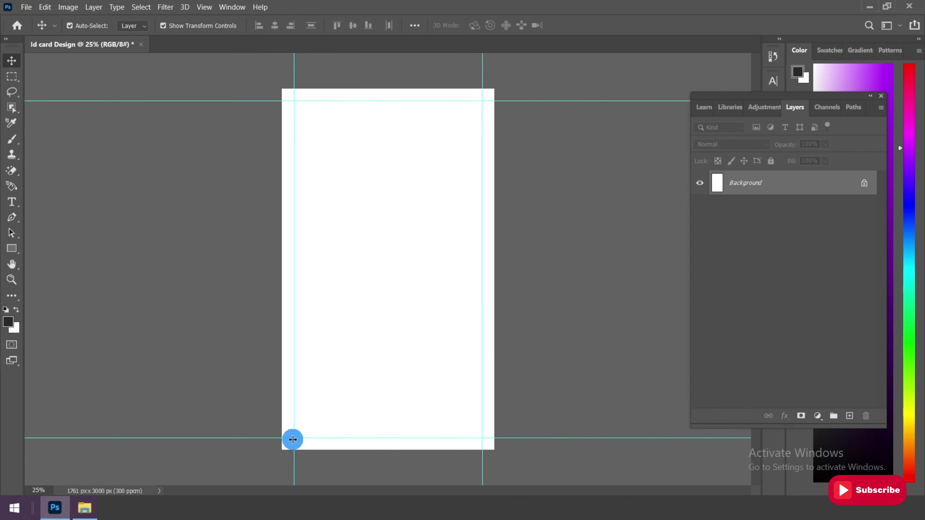
Add a horizontal guide at 1320 px
left_click(206, 7)
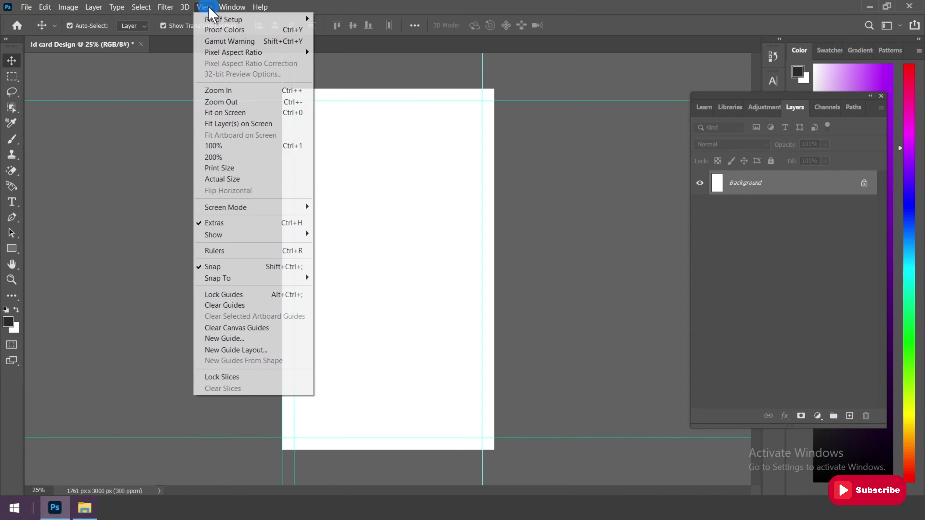
left_click(240, 339)
left_click(523, 131)
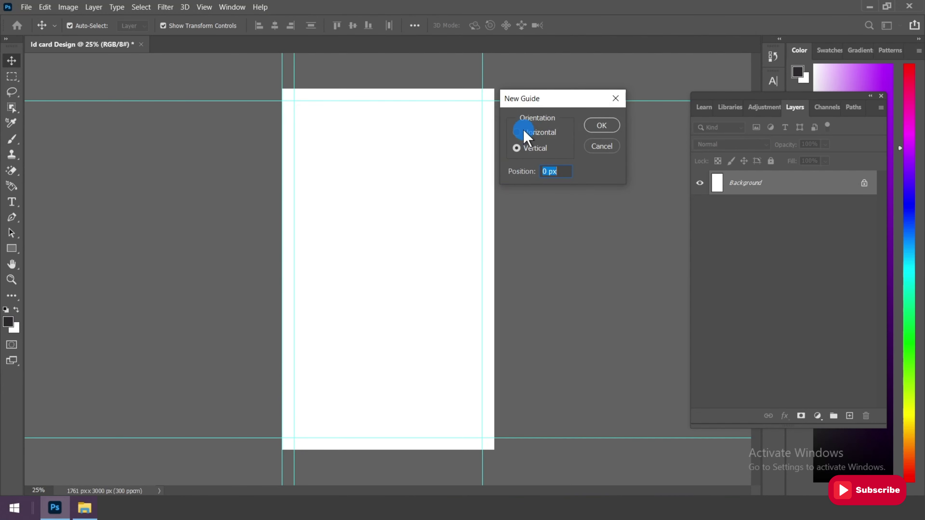
double_click(546, 171)
left_click(472, 204)
type("1320")
double_click(551, 172)
left_click(601, 125)
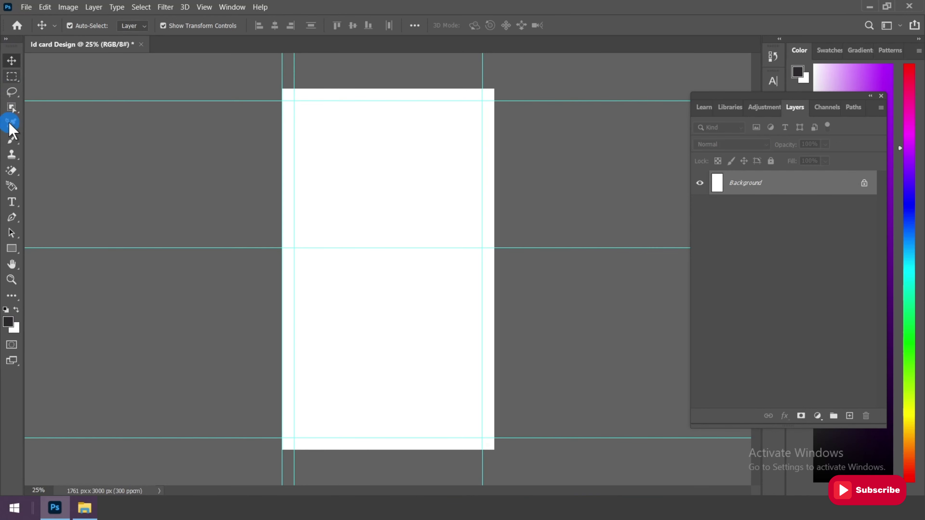
Draw a rectangle and set width 2700 px, X 1700 px and 350 px corner radius
left_click_drag(11, 248, 44, 251)
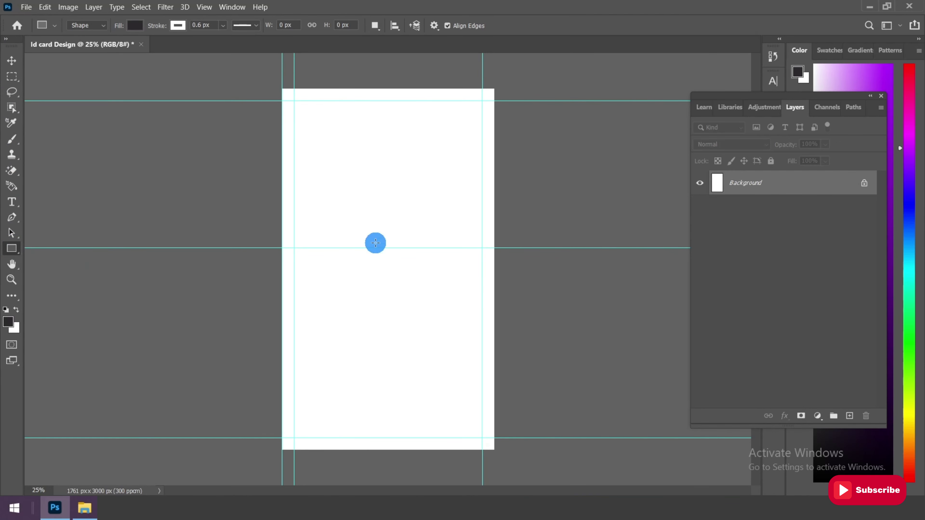
left_click_drag(324, 272, 544, 431)
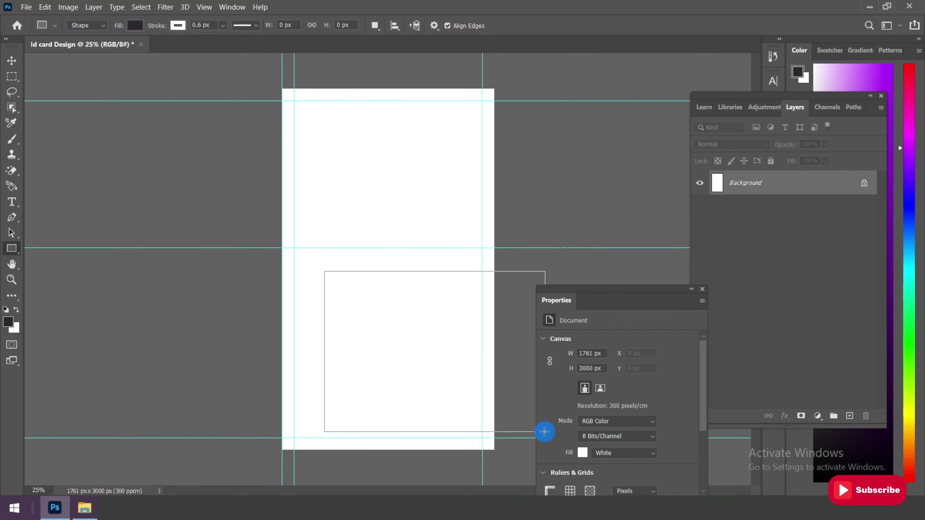
left_click_drag(602, 288, 615, 214)
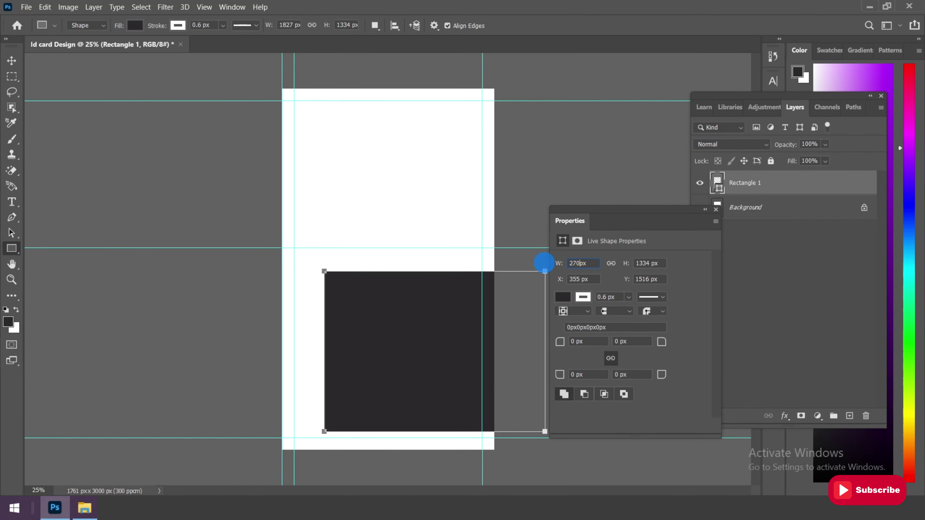
left_click_drag(581, 280, 551, 278)
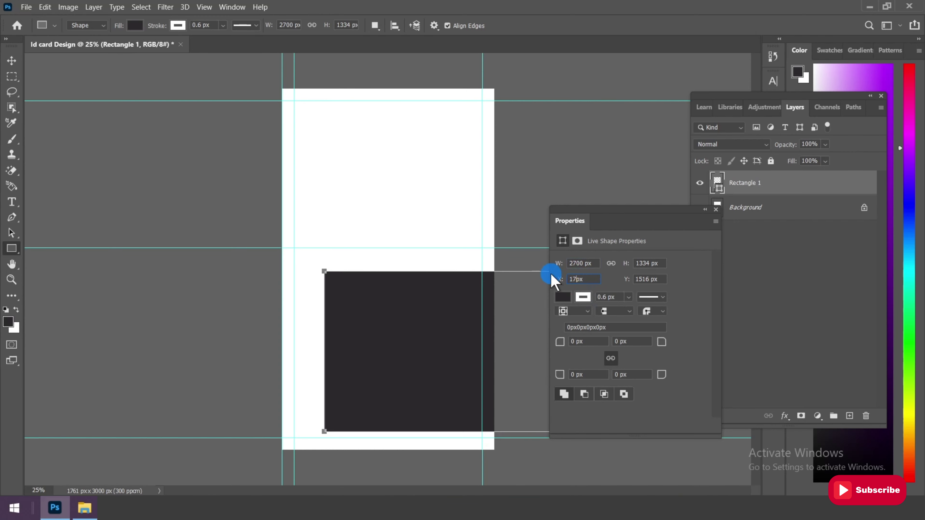
left_click(569, 341)
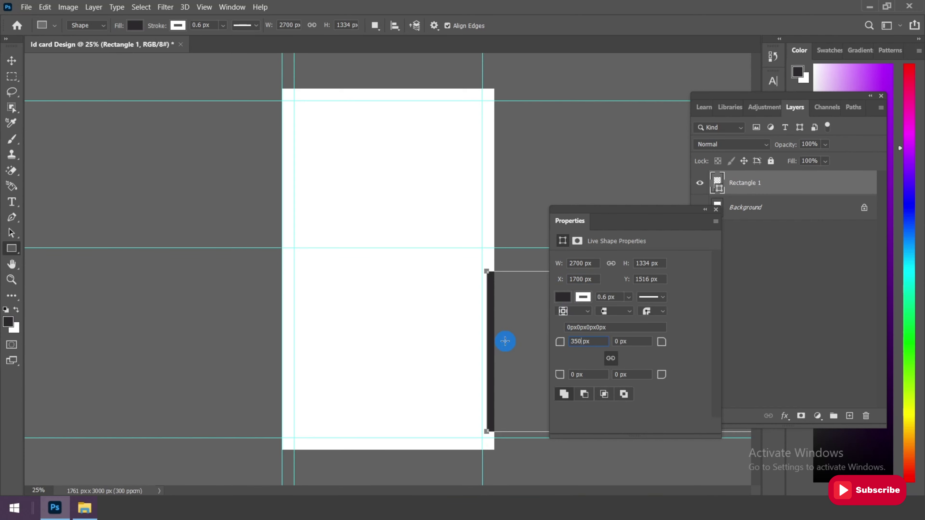
left_click(619, 341)
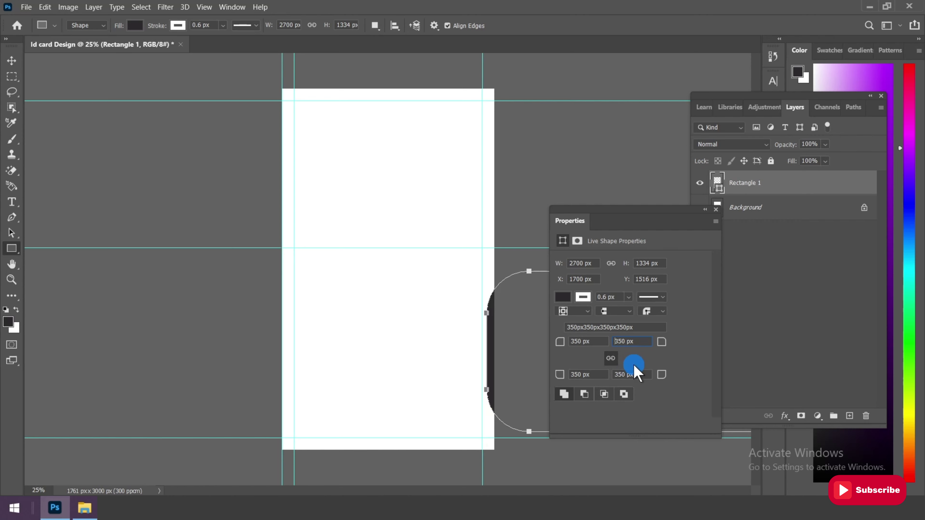
Free-transform the rounded rectangle left onto the card's lower half
left_click(11, 60)
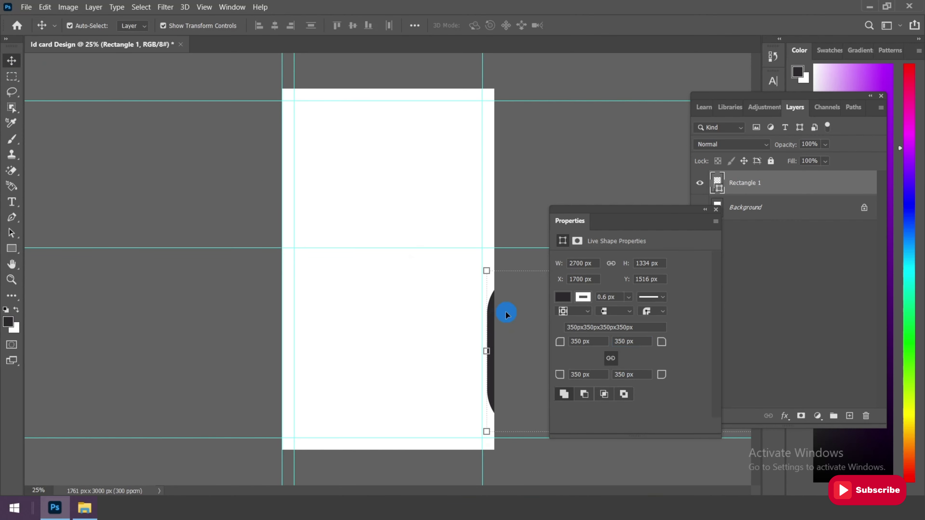
key("ctrl+t")
left_click_drag(503, 308, 328, 322)
left_click_drag(389, 324, 391, 324)
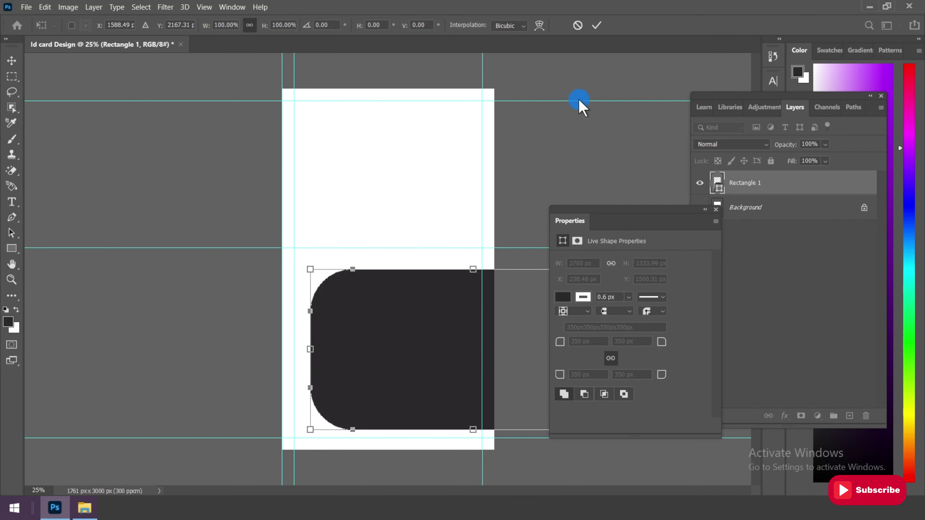
left_click(597, 26)
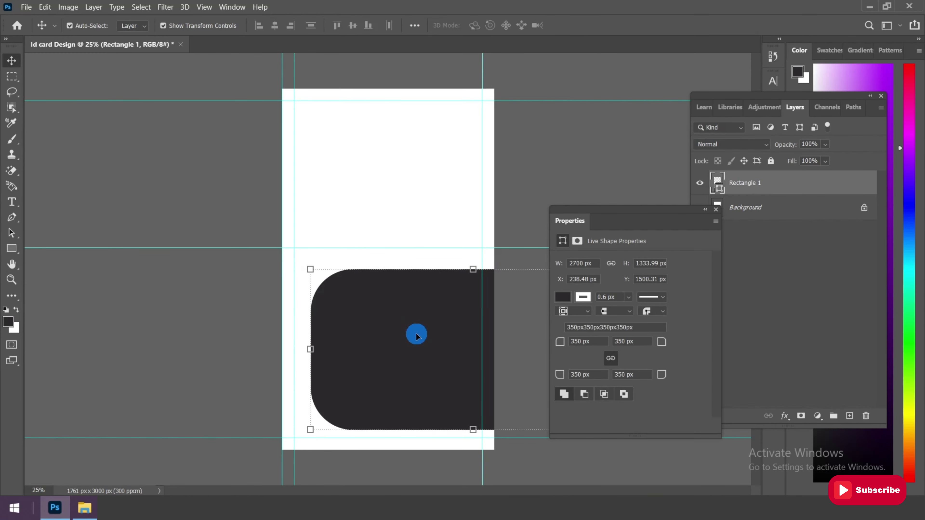
Fill the rounded rectangle with bright blue #2dadfe and nudge it slightly left and down
left_click(563, 296)
left_click(714, 314)
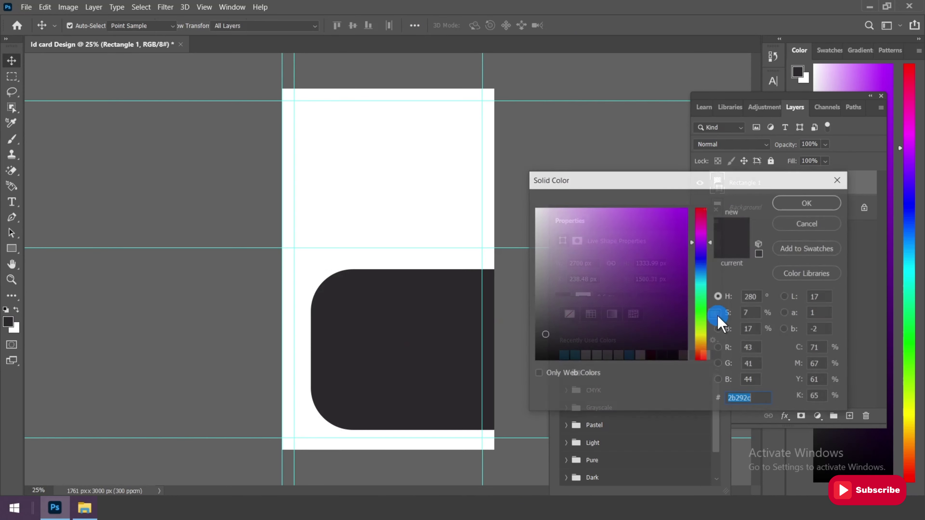
left_click(701, 277)
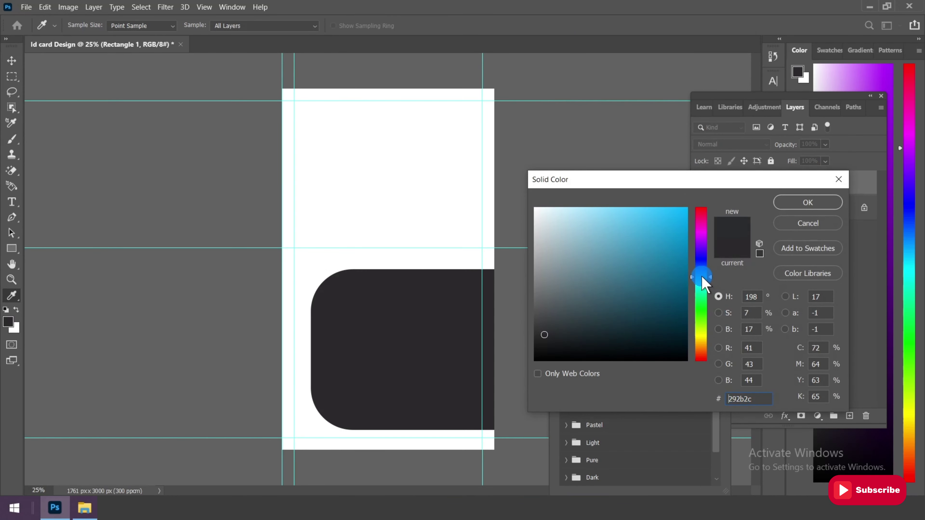
left_click_drag(701, 276, 702, 279)
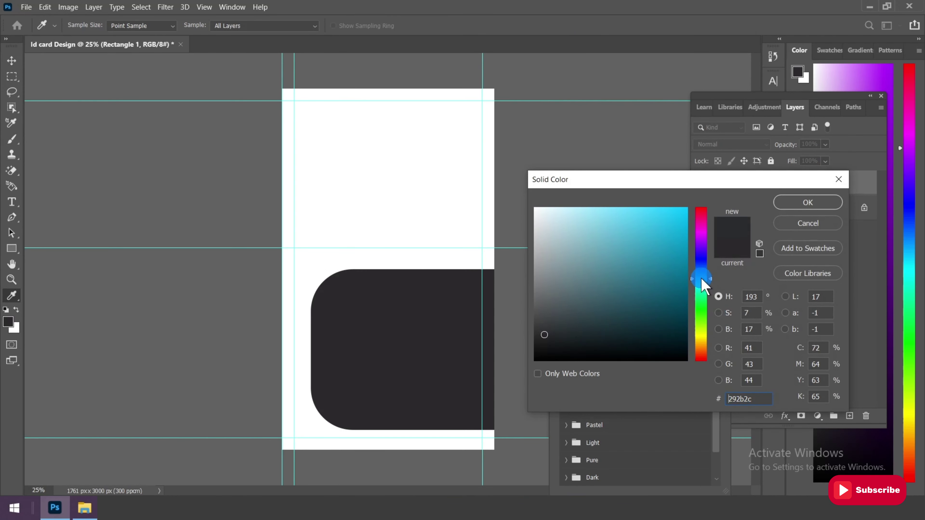
left_click(657, 222)
left_click_drag(660, 213, 660, 207)
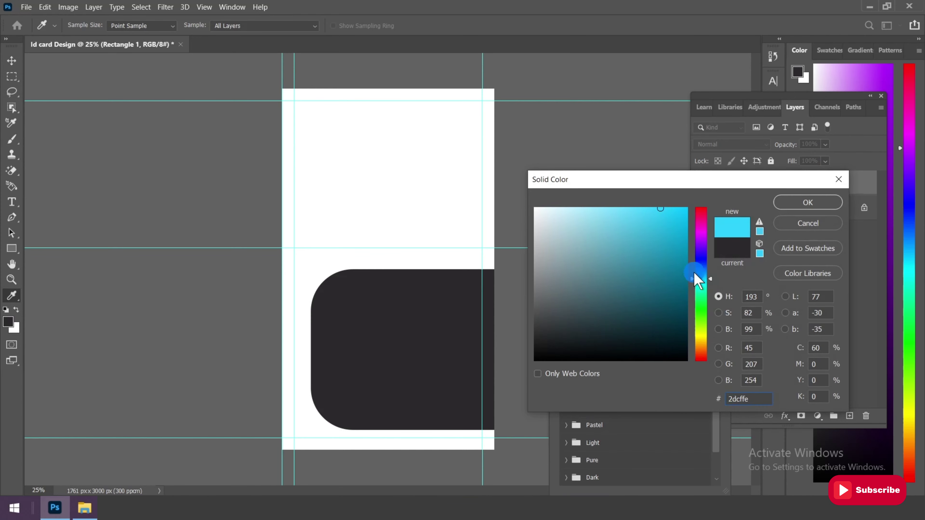
left_click_drag(700, 279, 699, 275)
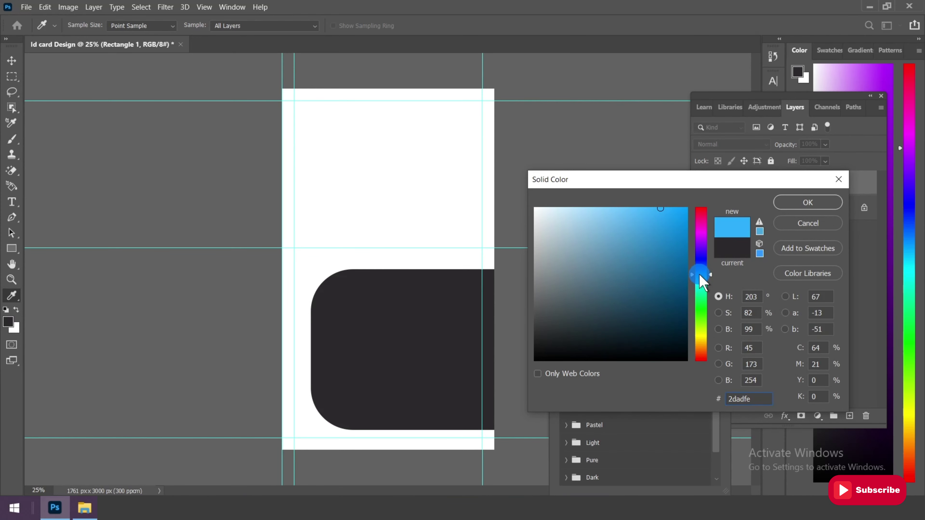
left_click_drag(754, 398, 684, 388)
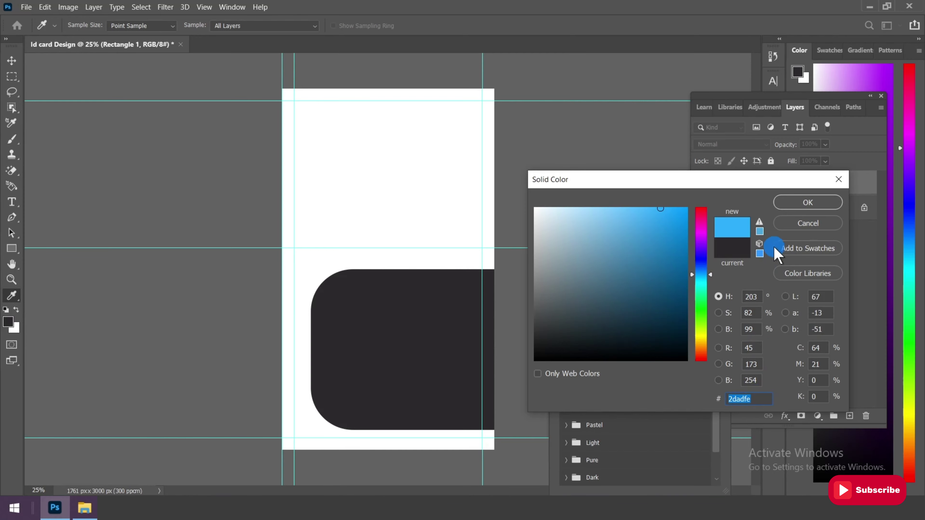
left_click(804, 202)
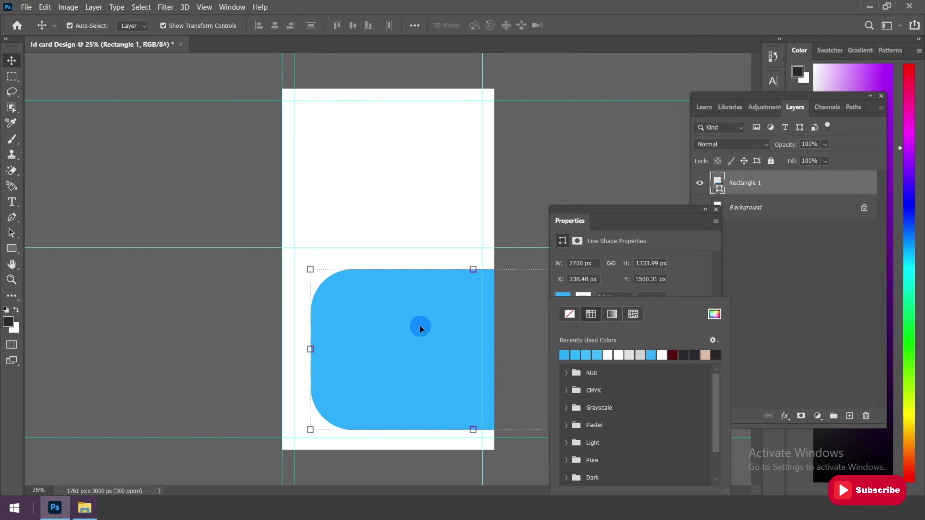
left_click_drag(420, 326, 407, 337)
Rotate the blue rounded rectangle to about -36° as a diagonal across the lower card
key("ctrl+minus")
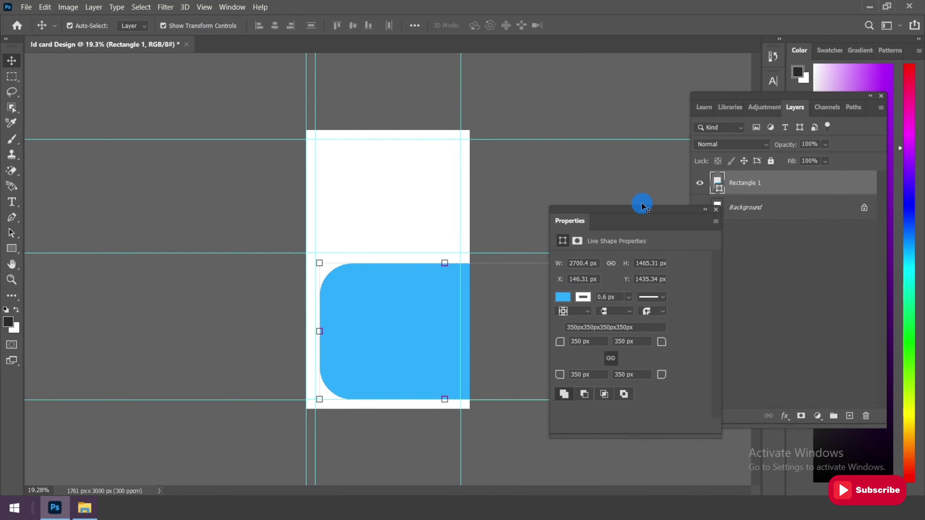
left_click_drag(642, 209, 797, 307)
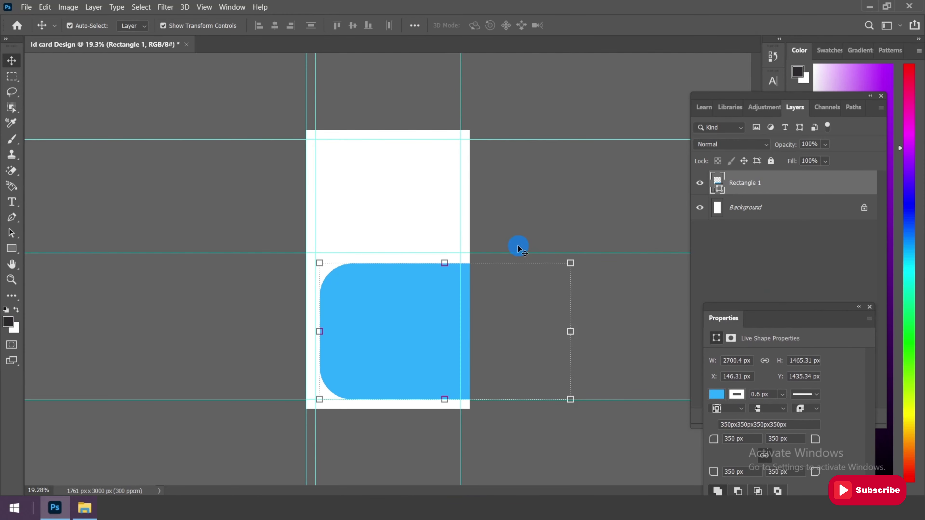
scroll(443, 304, "up", 1)
key("ctrl+t")
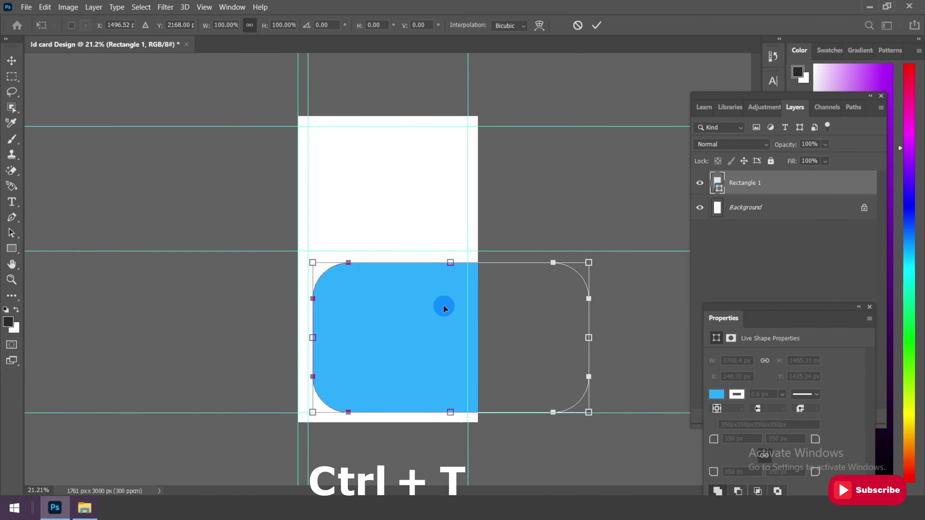
left_click_drag(624, 282, 563, 202)
left_click_drag(455, 329, 426, 352)
left_click_drag(565, 398, 602, 356)
left_click_drag(445, 357, 444, 356)
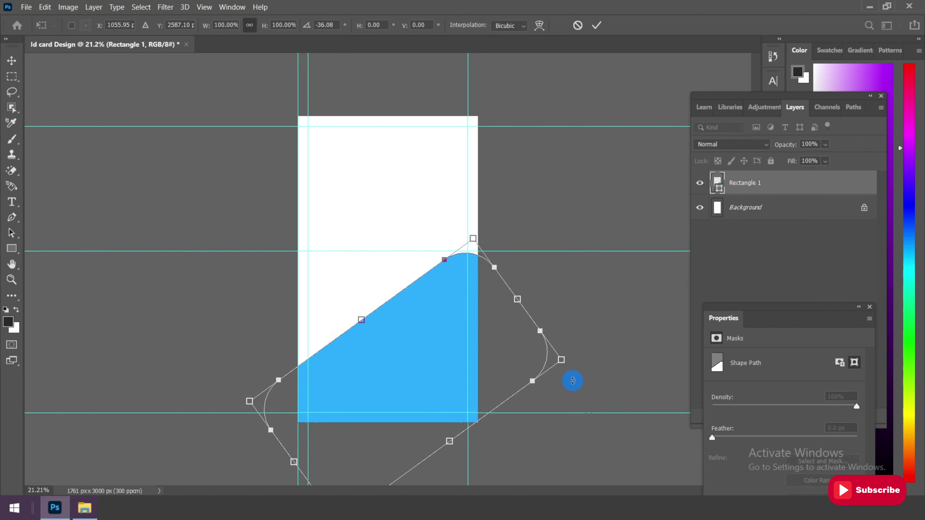
left_click_drag(571, 378, 601, 360)
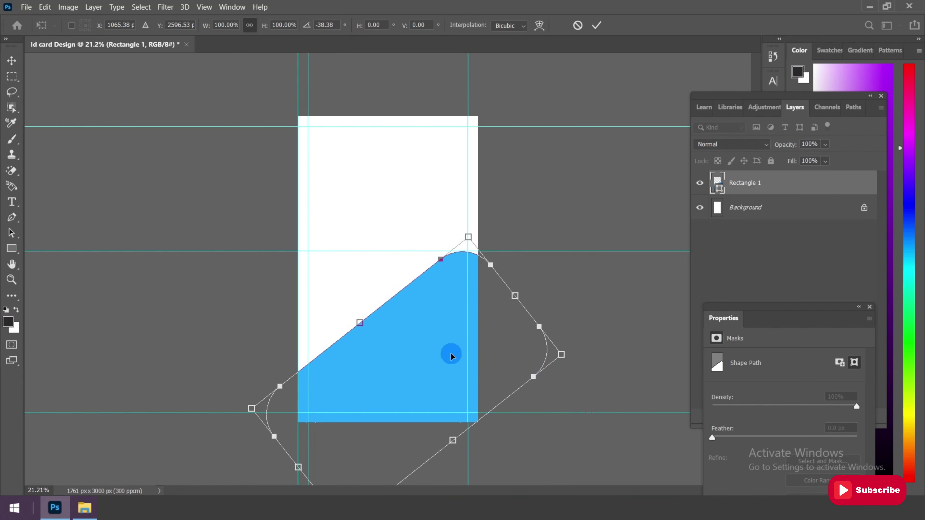
left_click_drag(450, 355, 454, 358)
left_click(588, 24)
scroll(498, 215, "down", 1)
scroll(389, 369, "up", 1)
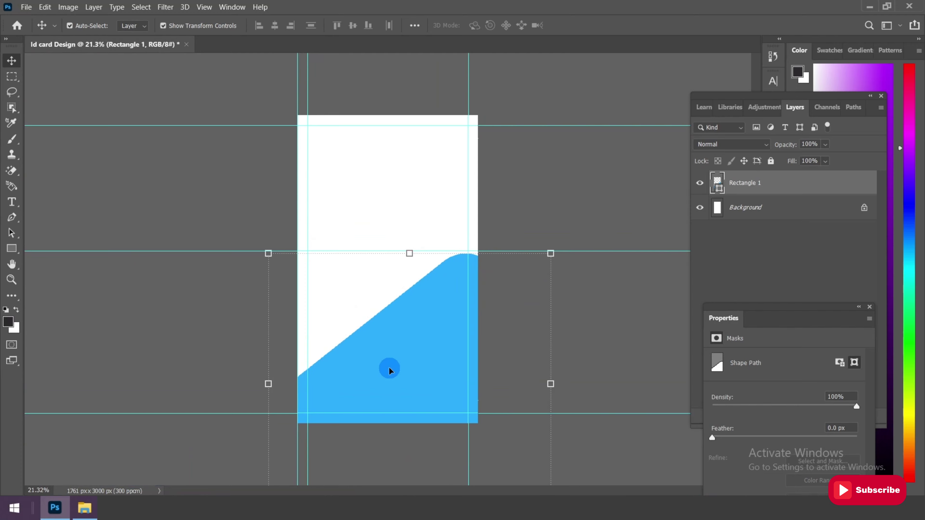
Duplicate the Rectangle 1 layer as Rectangle 1 copy
left_click(869, 307)
left_click(770, 187)
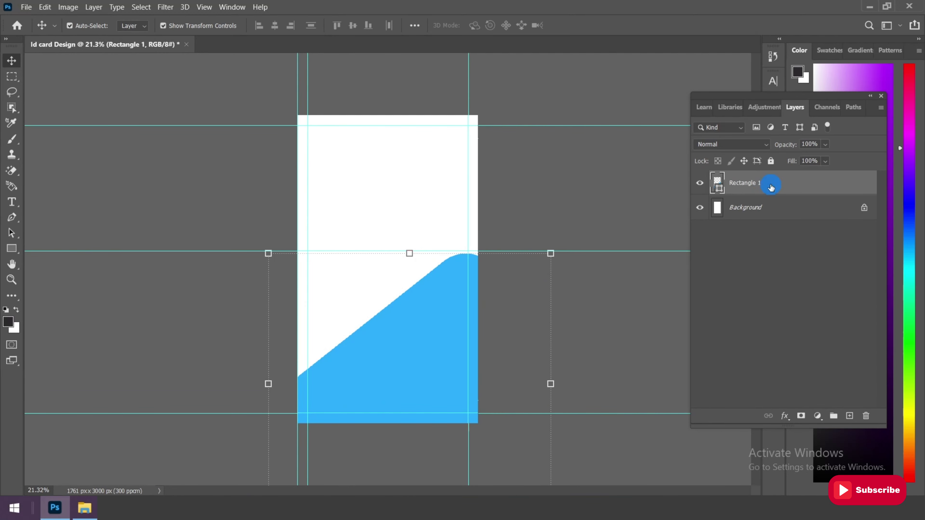
right_click(779, 186)
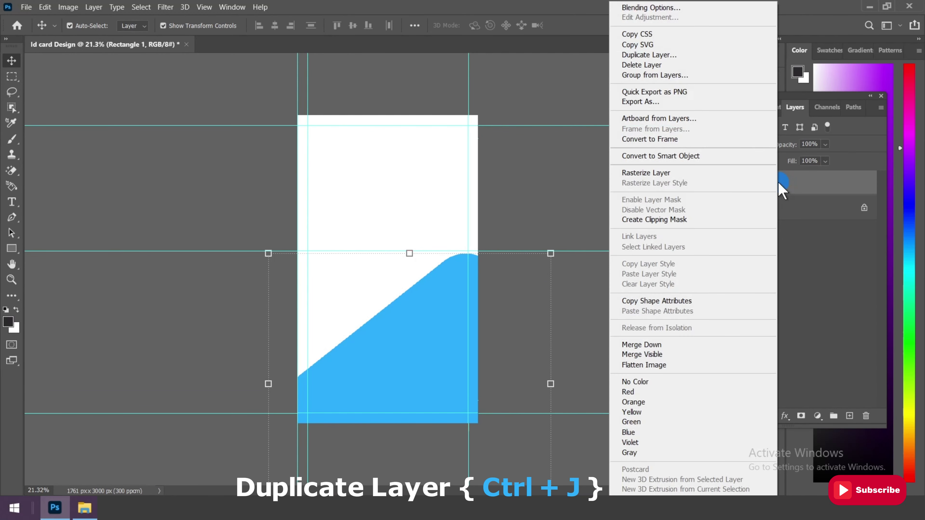
left_click(668, 55)
left_click(562, 138)
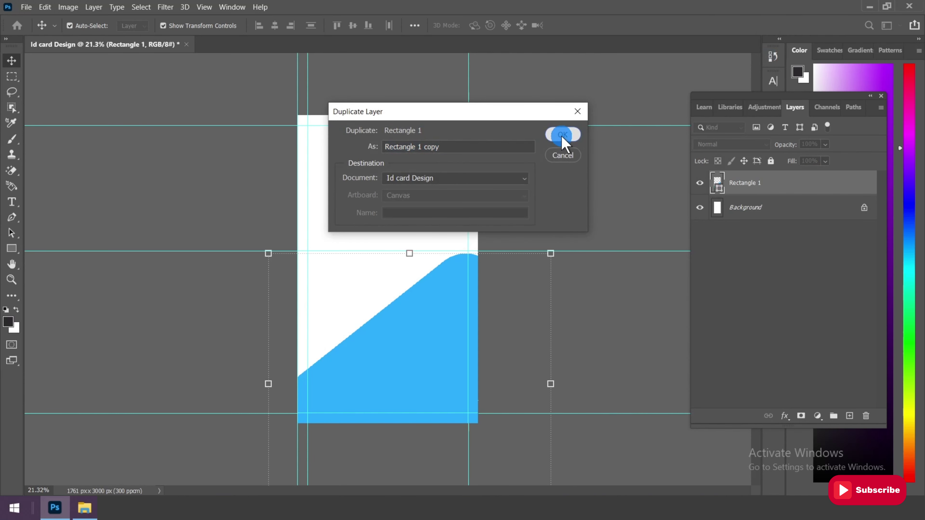
Give the copy a 28 px white outside stroke at 100% opacity
left_click(784, 416)
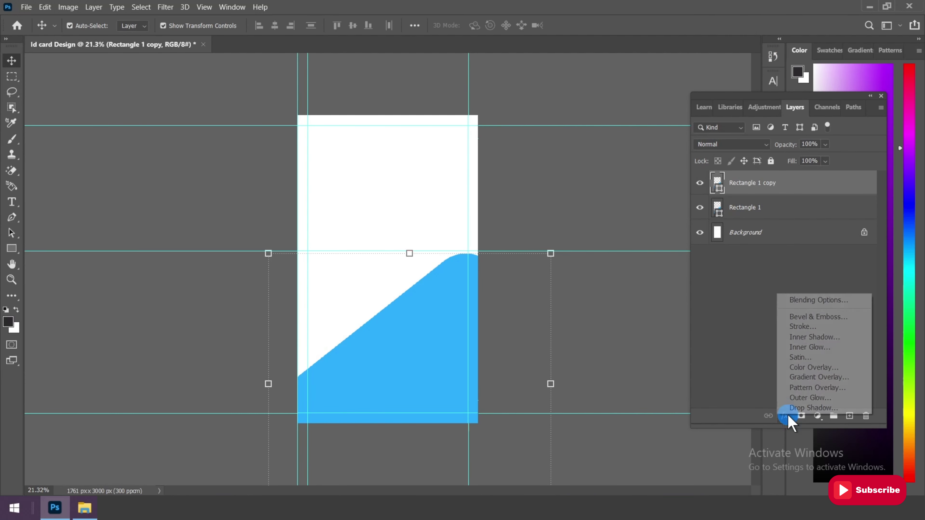
left_click(805, 301)
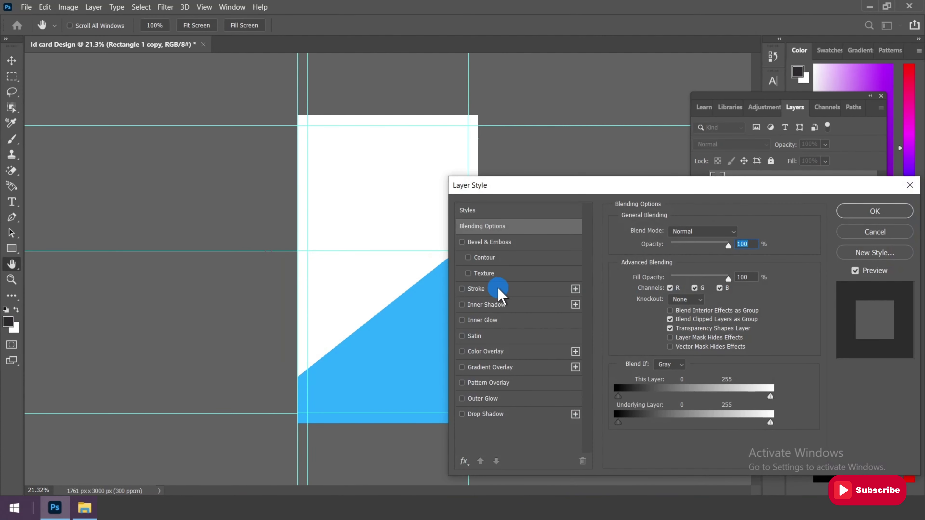
left_click(496, 289)
left_click(739, 231)
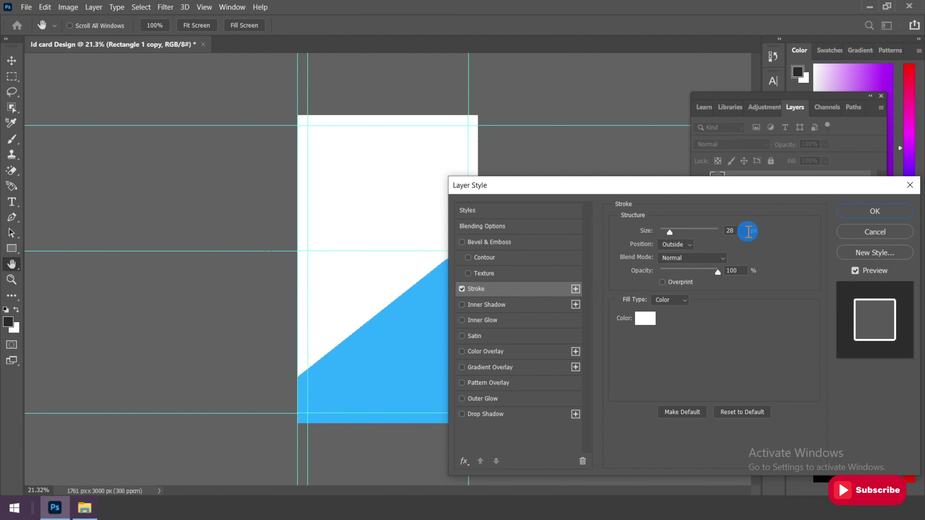
left_click(675, 244)
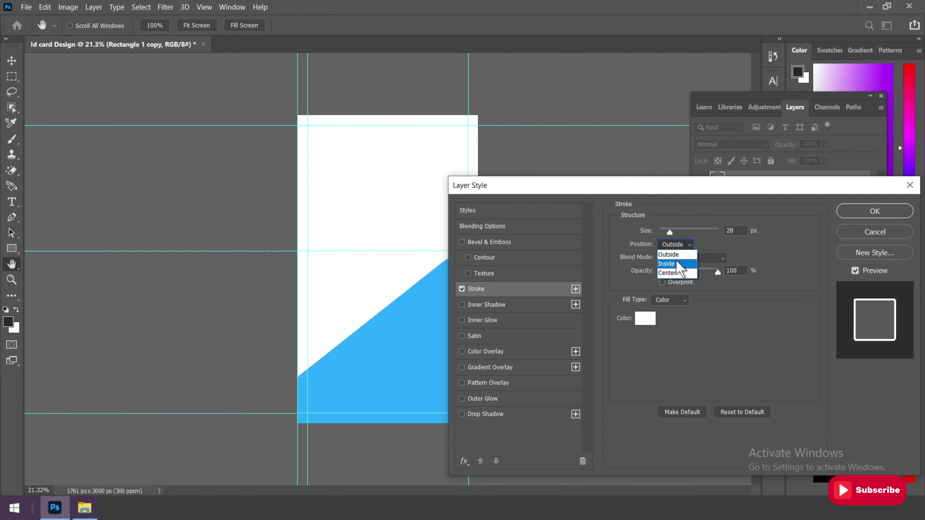
left_click(733, 271)
left_click(718, 272)
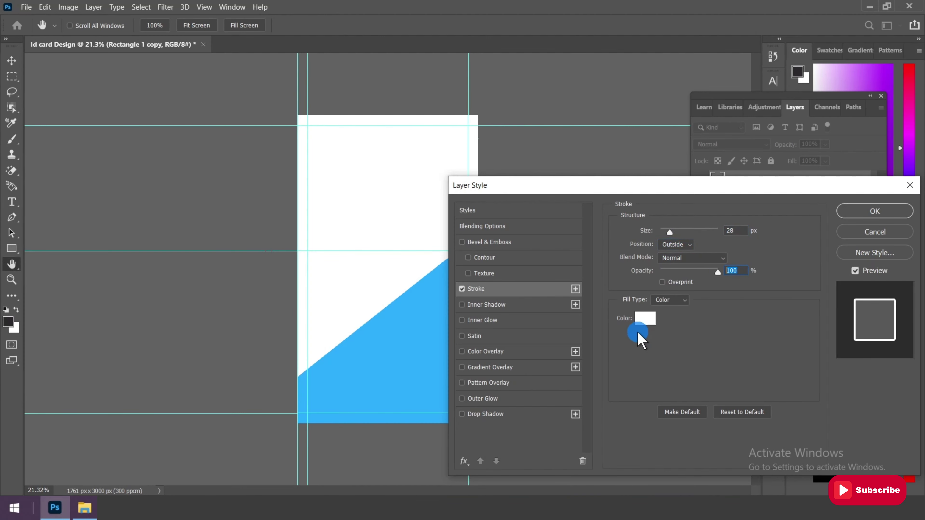
left_click(644, 319)
left_click(467, 174)
left_click(792, 212)
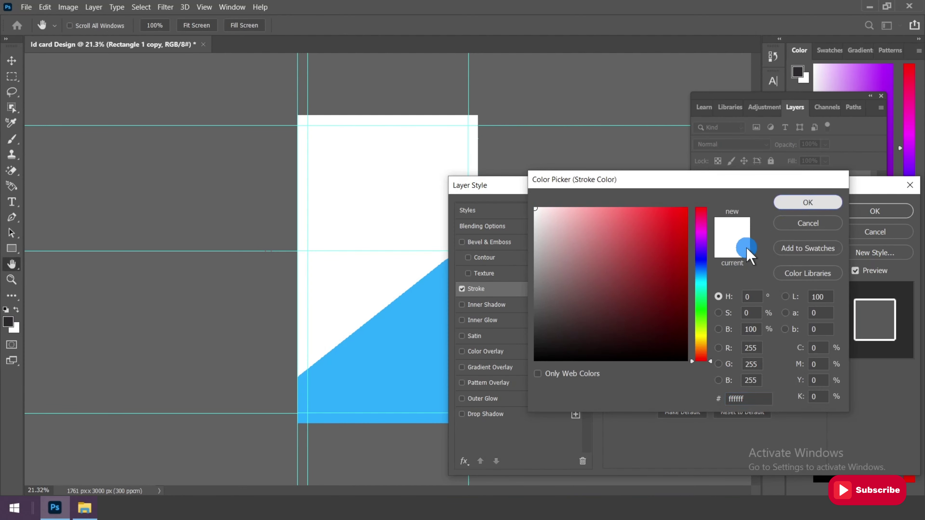
Add a Normal #313030 dark grey colour overlay and apply the layer style
left_click(514, 352)
left_click(738, 233)
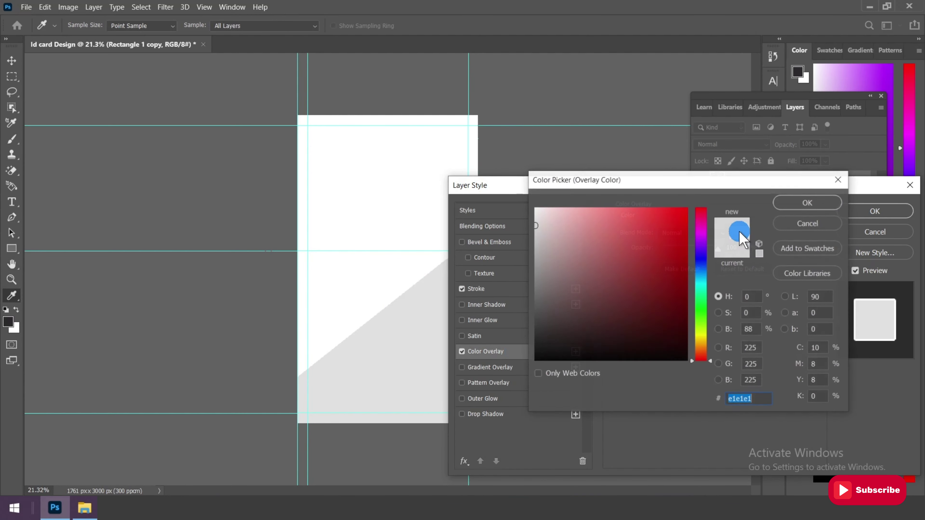
left_click(537, 331)
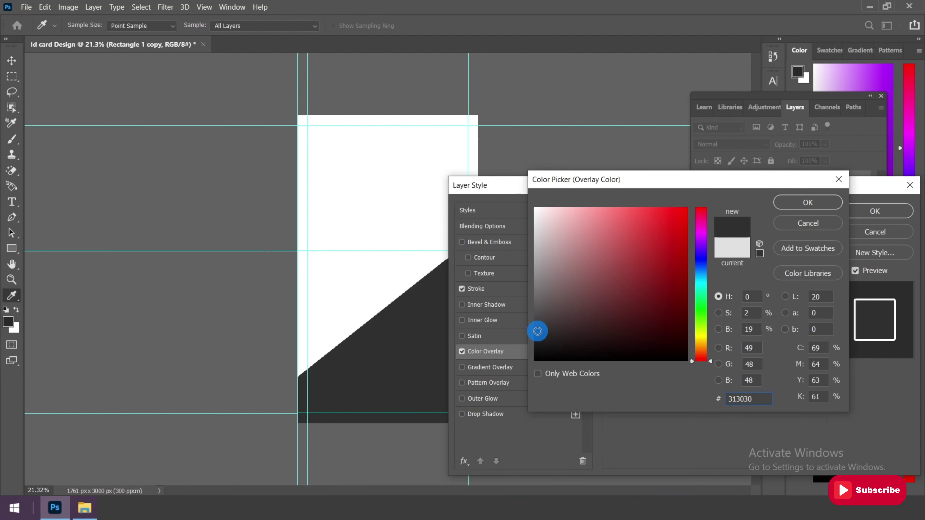
left_click(745, 397)
left_click_drag(749, 399, 684, 393)
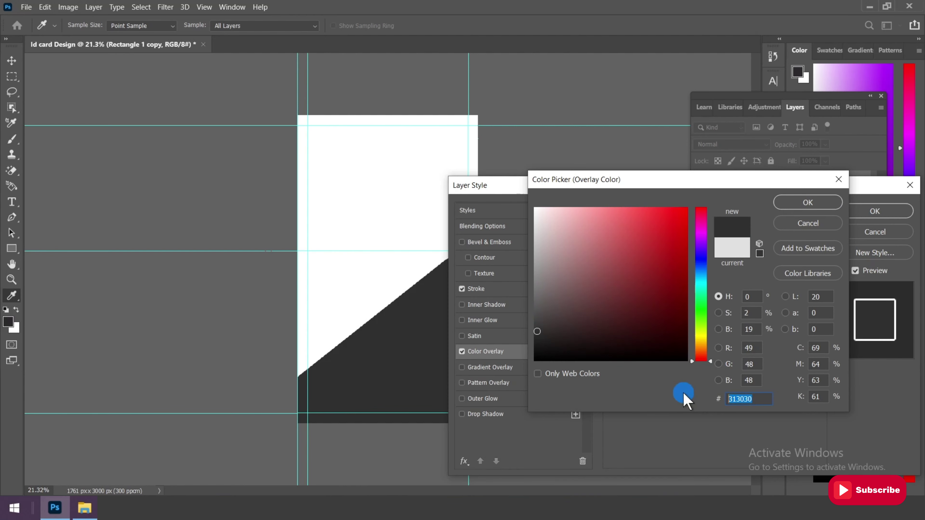
left_click(807, 203)
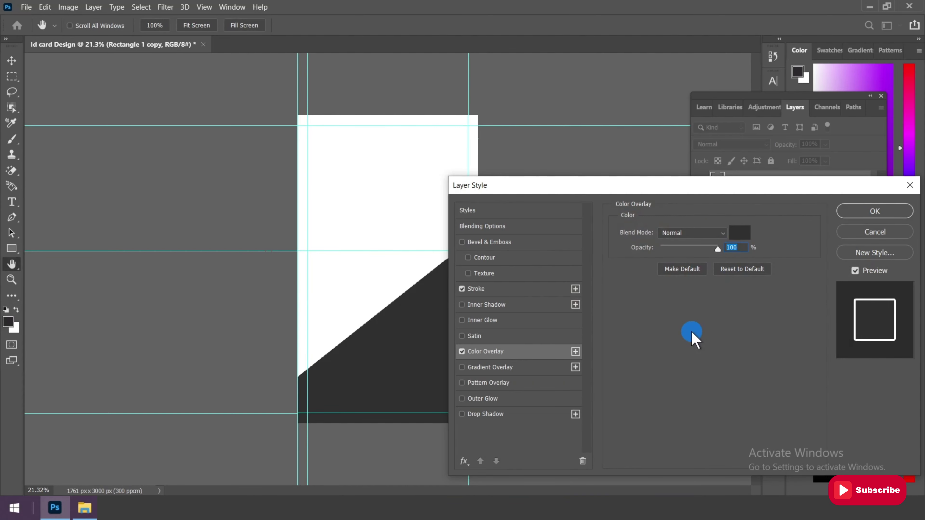
left_click(691, 233)
left_click(674, 202)
left_click(874, 211)
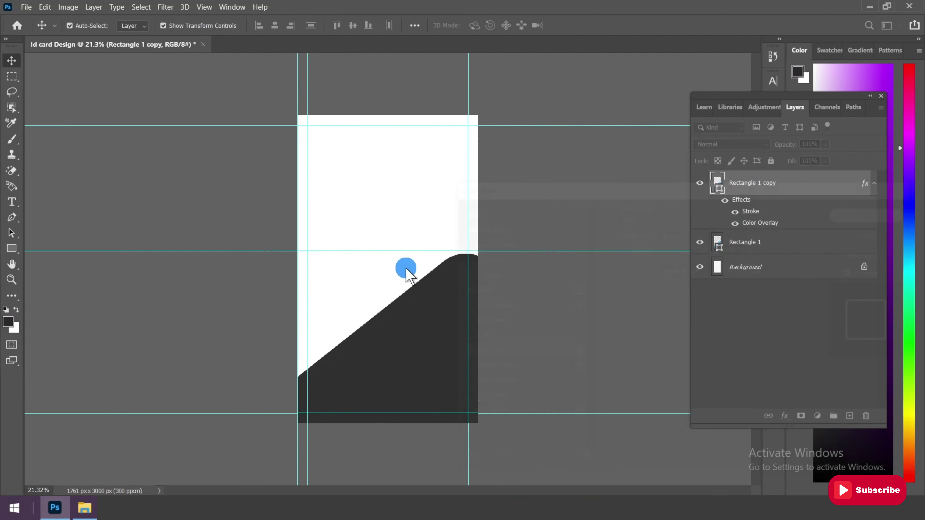
Flip the dark grey copy horizontally and position it in the card's bottom-left corner
key("ctrl+t")
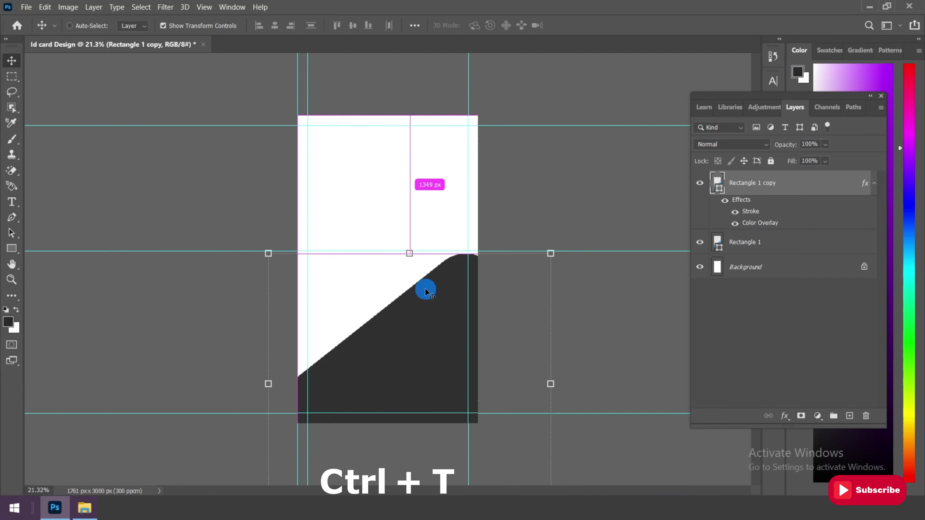
right_click(425, 288)
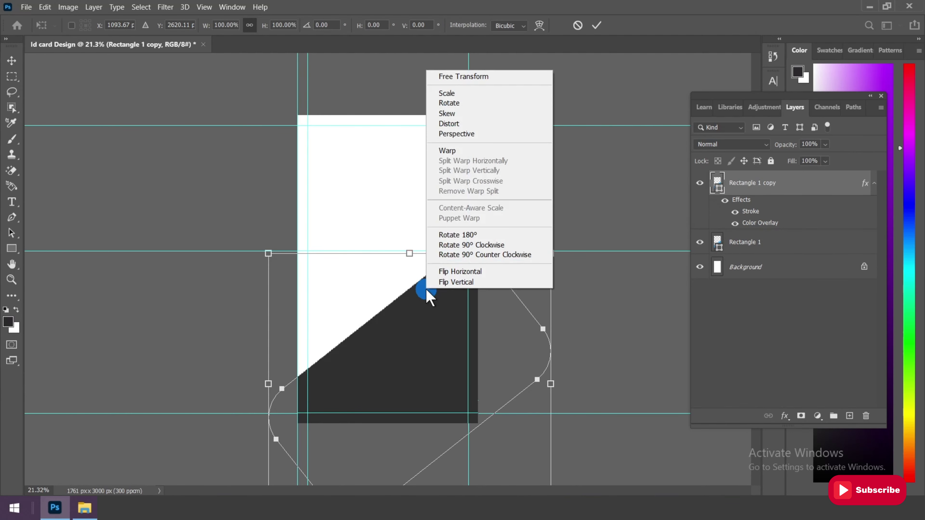
left_click(450, 271)
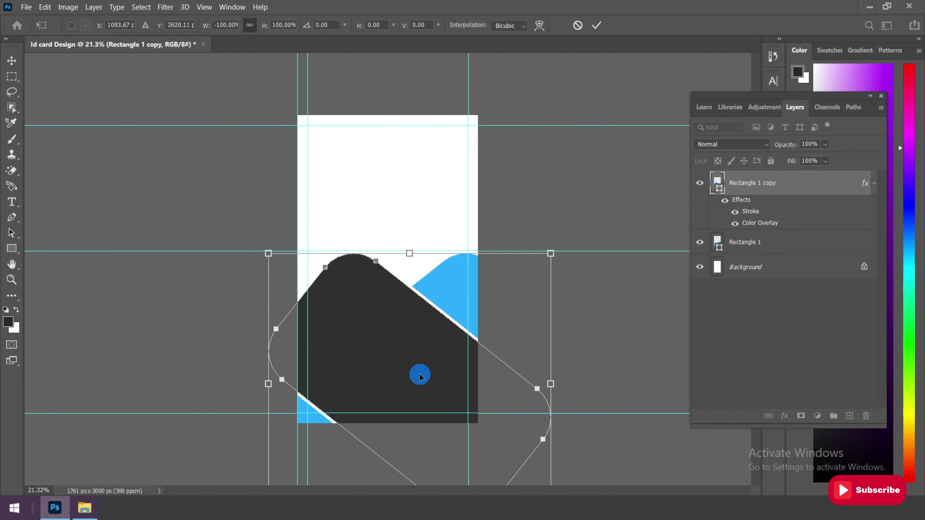
left_click_drag(413, 376, 365, 439)
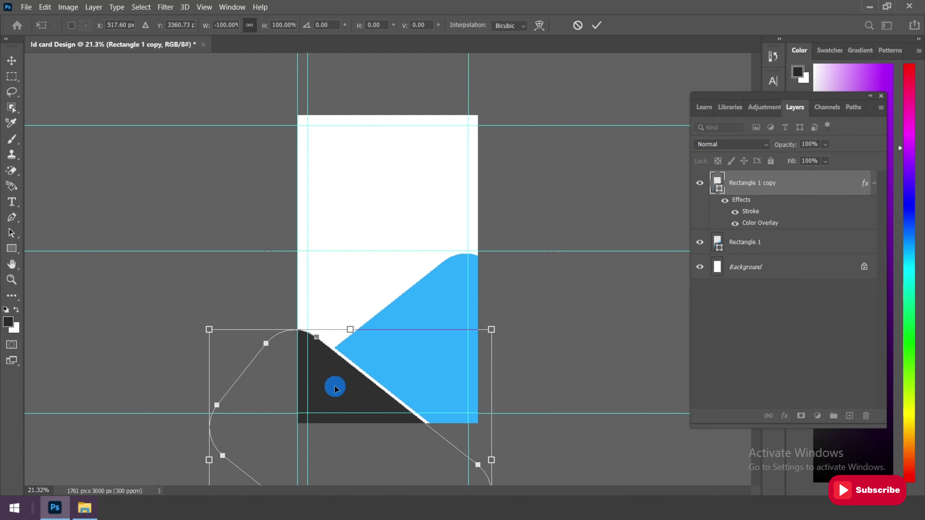
left_click_drag(335, 388, 363, 419)
scroll(302, 432, "up", 4)
left_click_drag(299, 434, 306, 436)
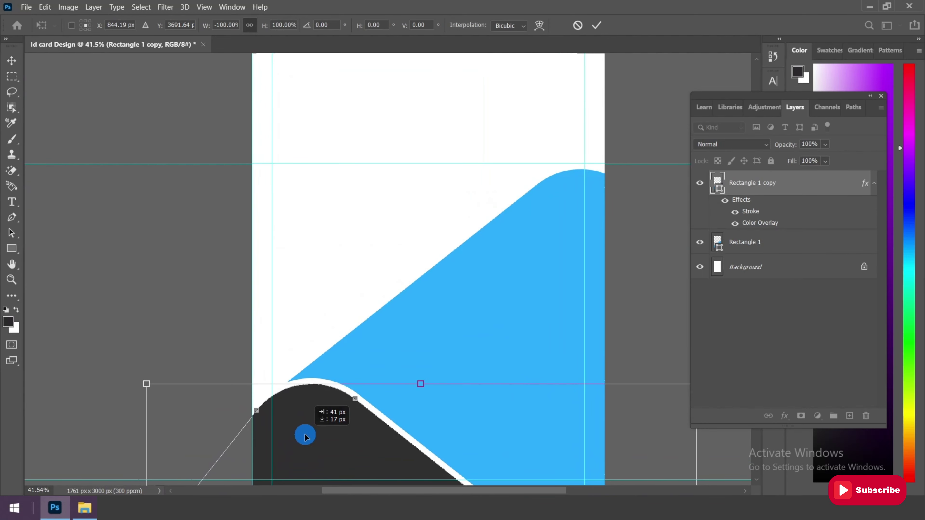
scroll(314, 354, "down", 3)
left_click_drag(314, 354, 320, 404)
scroll(320, 404, "down", 2)
left_click(596, 25)
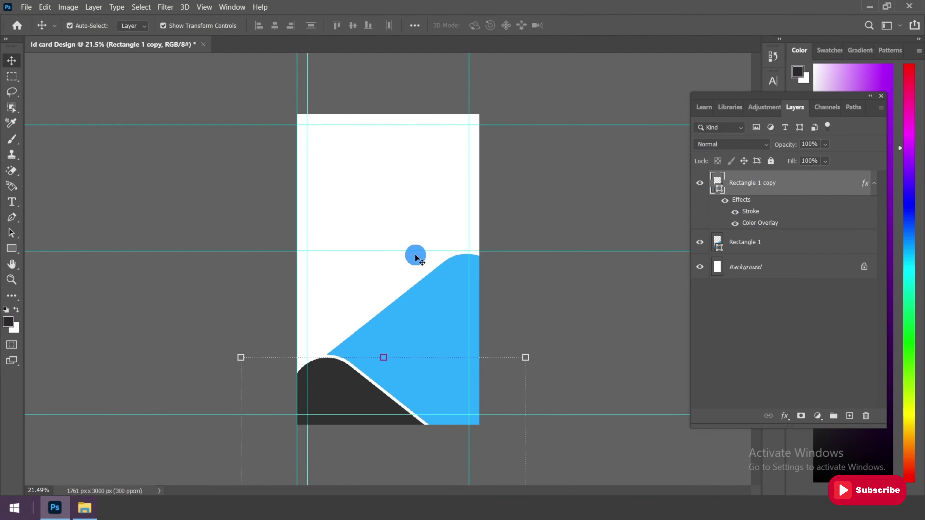
Duplicate as Rectangle 1 copy 2, flip it horizontally and move it to the card's top-left
right_click(744, 203)
left_click(813, 57)
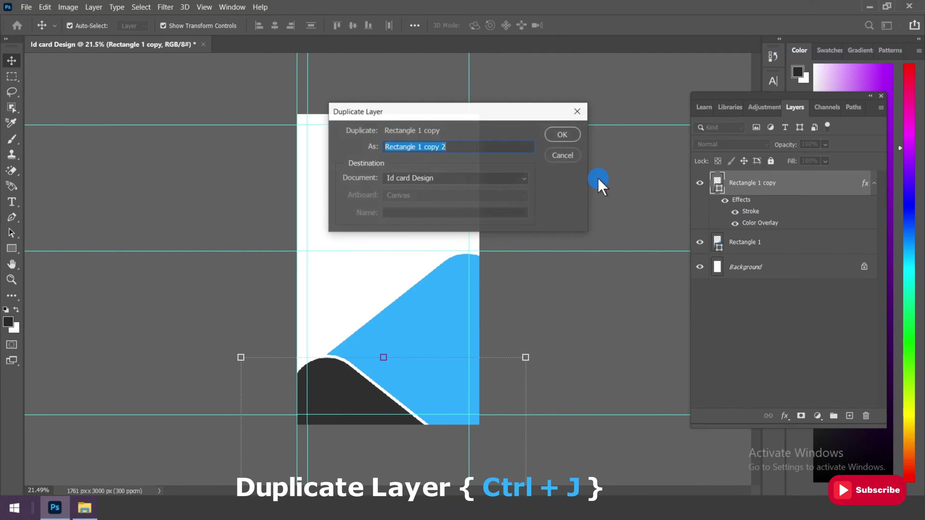
left_click(562, 135)
key("ctrl+t")
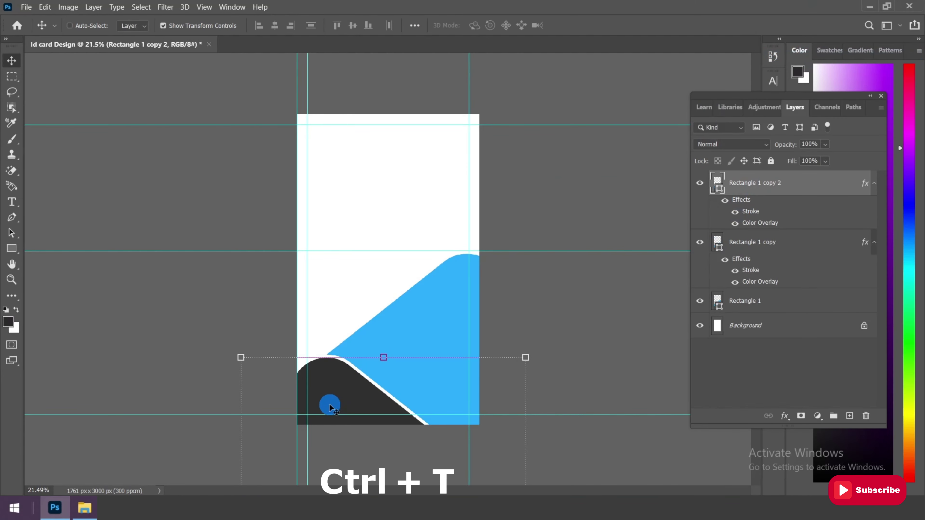
right_click(330, 403)
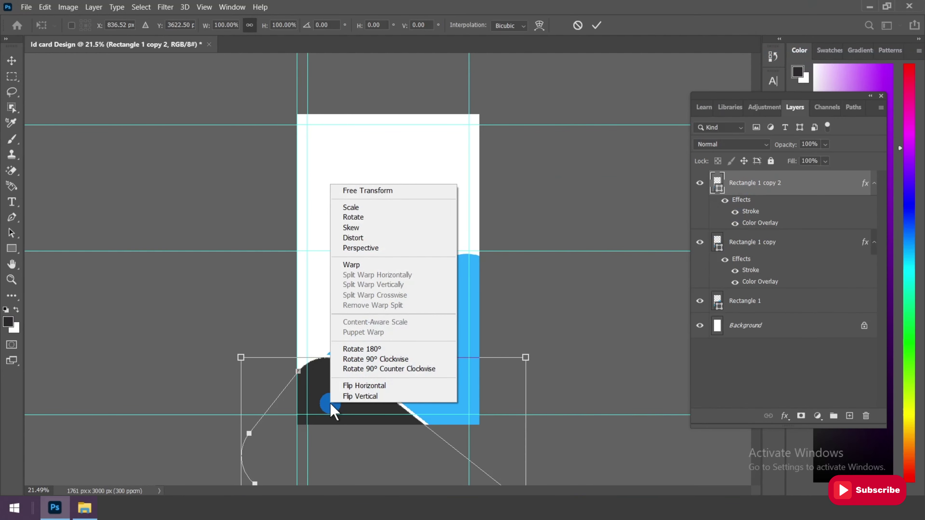
left_click(379, 385)
left_click_drag(439, 401, 427, 99)
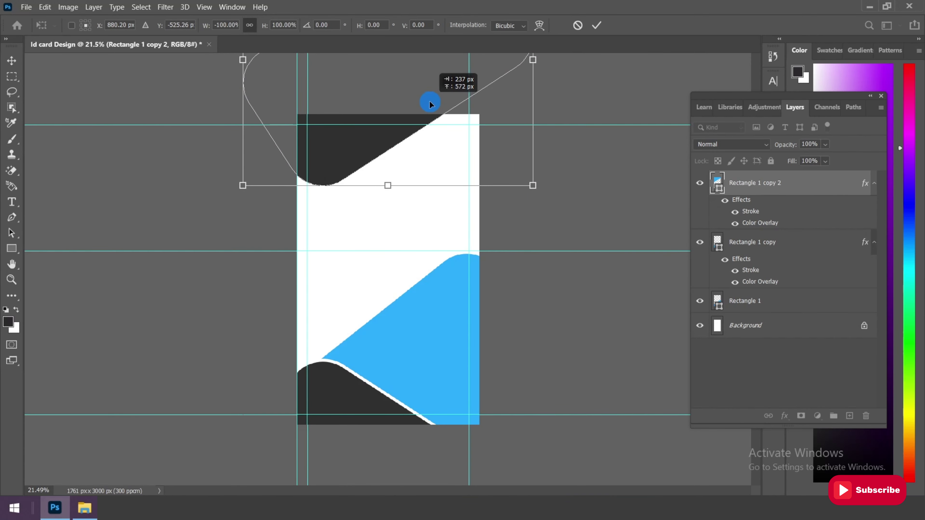
double_click(413, 186)
Duplicate the Rectangle 1 copy 2 layer as Rectangle 1 copy 3
right_click(774, 183)
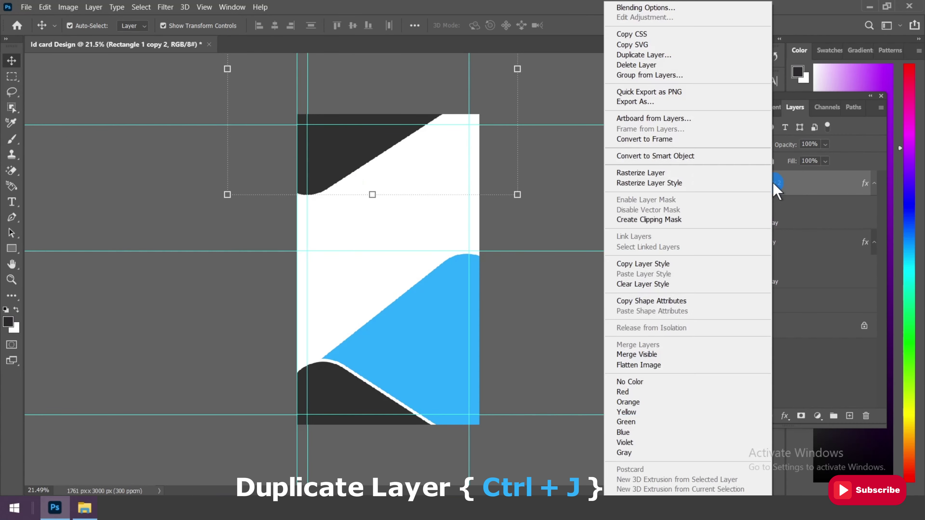
left_click(638, 55)
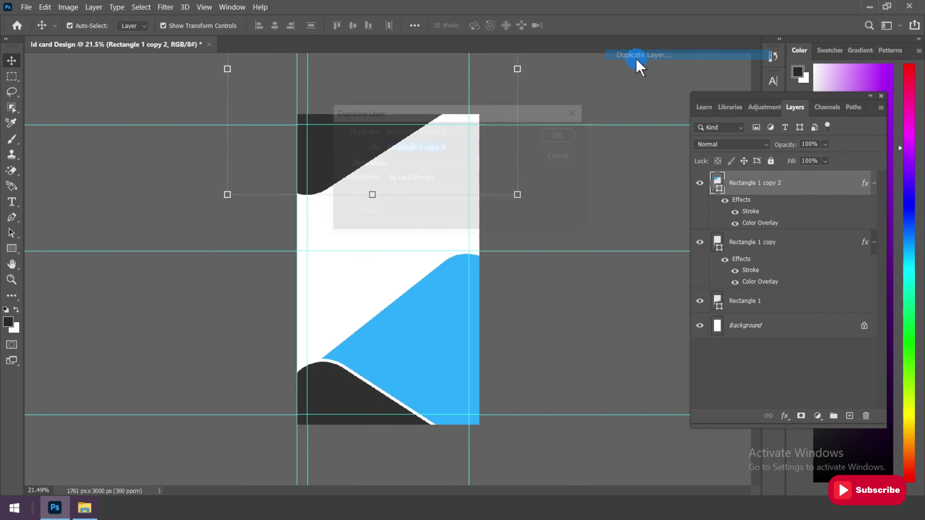
left_click(560, 135)
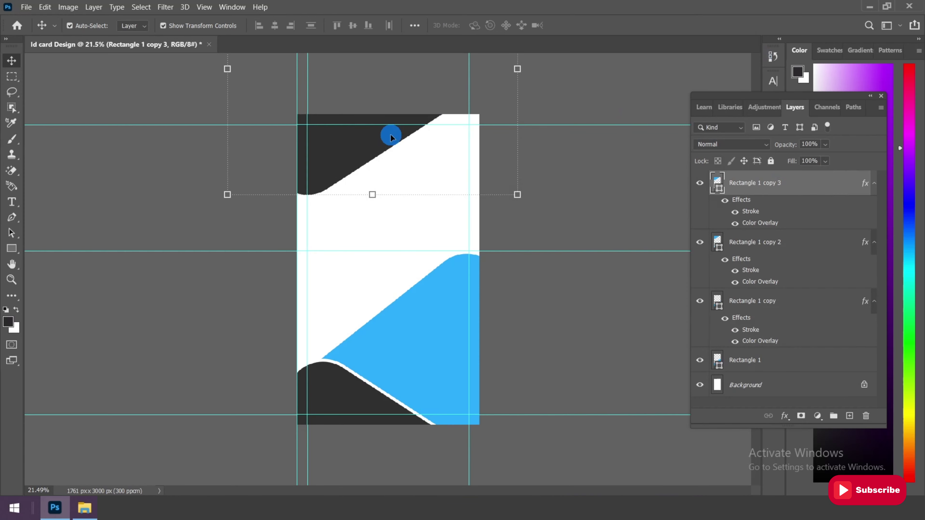
Flip the new copy horizontally, position it across the card's top, and delete its effects
key("ctrl+t")
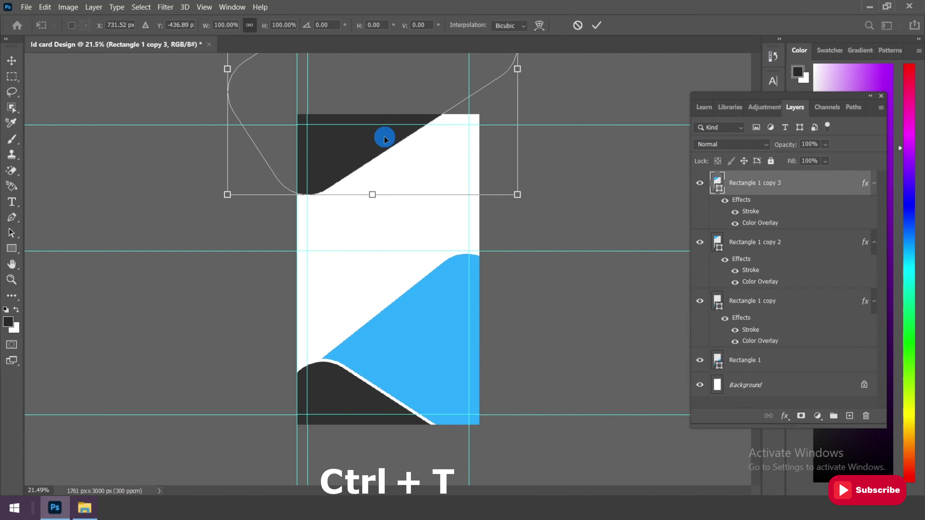
right_click(385, 138)
left_click(430, 339)
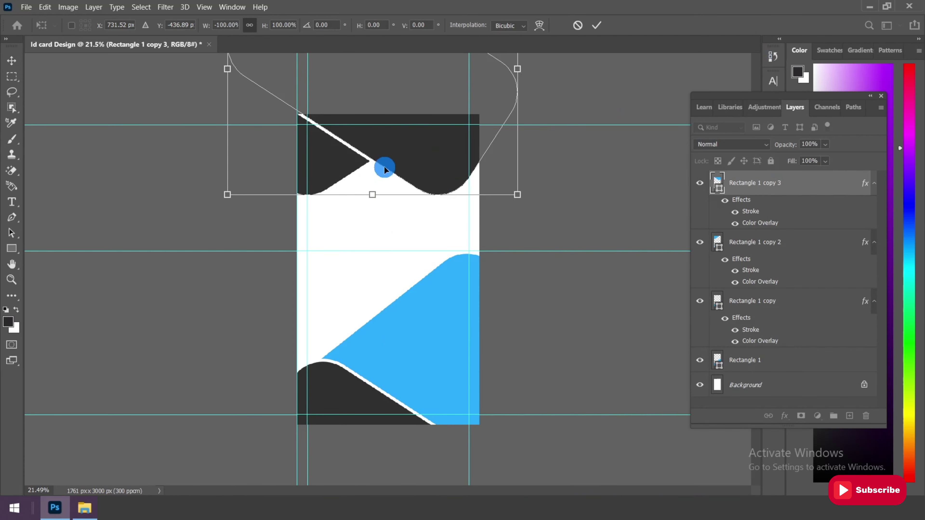
left_click_drag(398, 154, 516, 246)
left_click_drag(460, 187, 445, 176)
left_click_drag(441, 176, 440, 178)
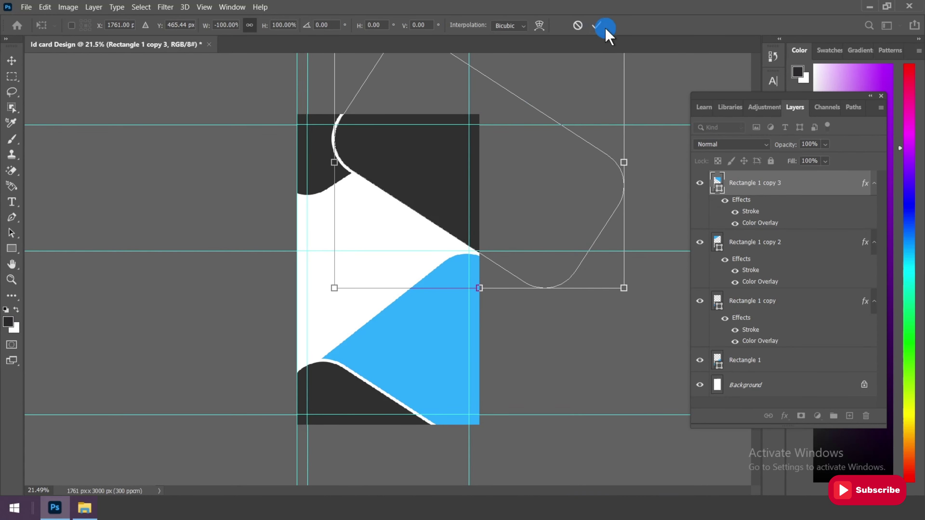
left_click(596, 25)
left_click_drag(418, 189, 429, 181)
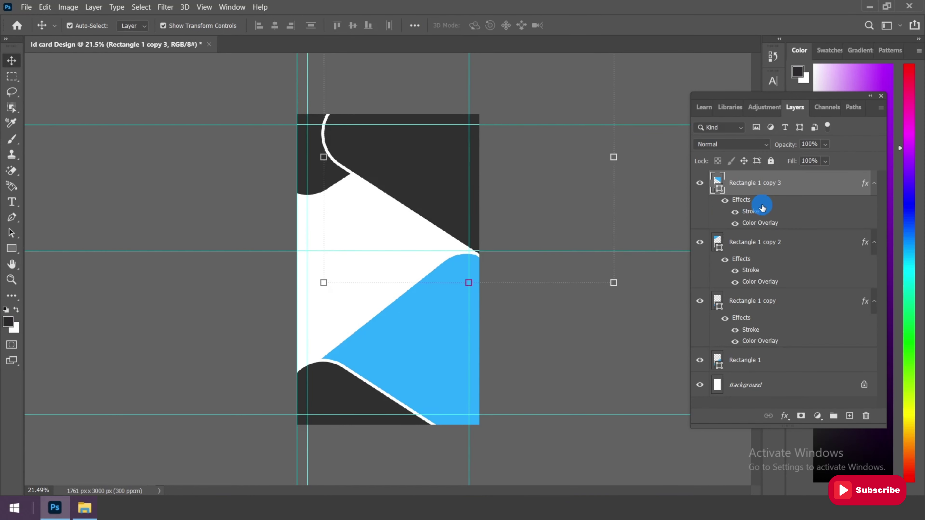
mouse_move(747, 203)
left_mouse_down()
mouse_move(859, 357)
mouse_move(867, 418)
left_mouse_up()
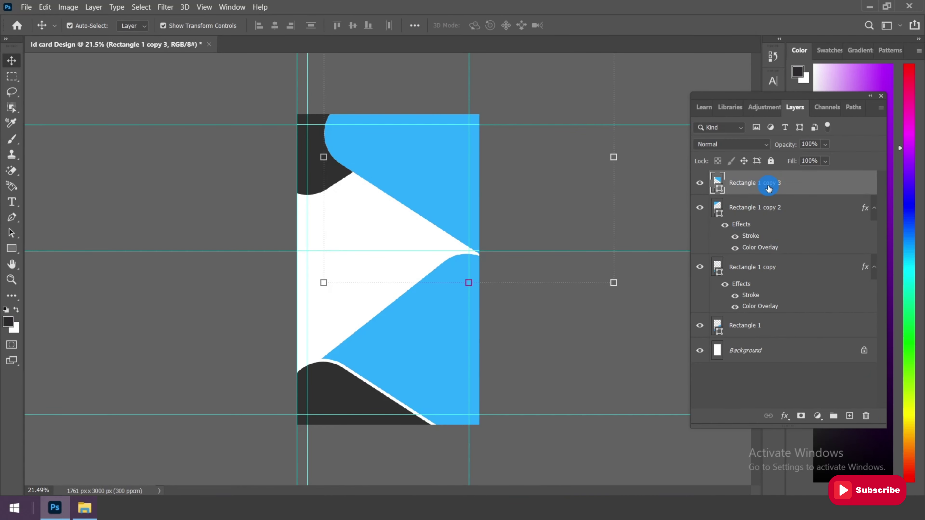
Give Rectangle 1 copy 3 a #dad7d7 light grey overlay and move it below Rectangle 1 copy
left_click(785, 416)
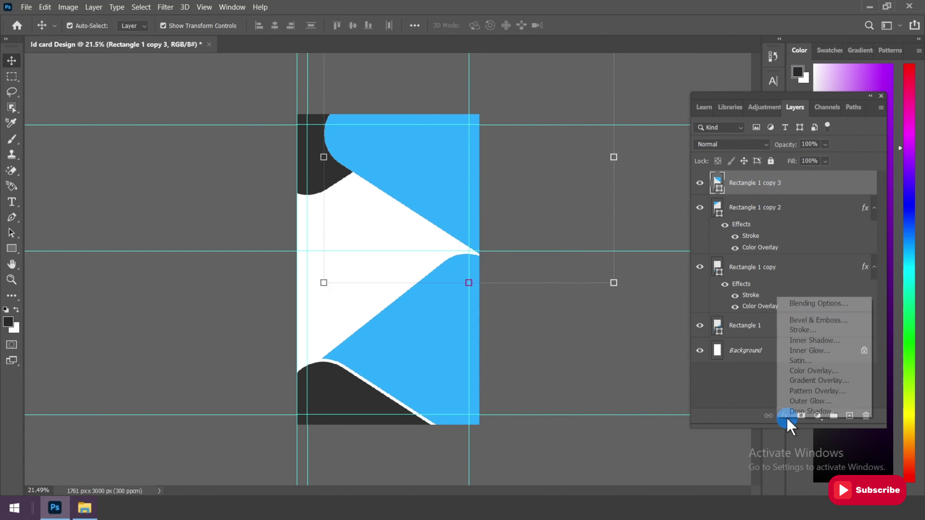
left_click(812, 304)
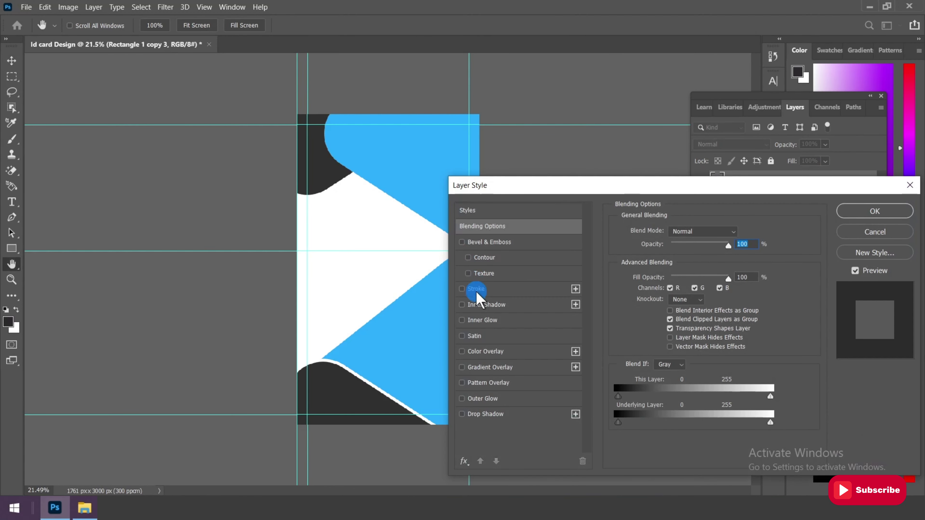
left_click(486, 351)
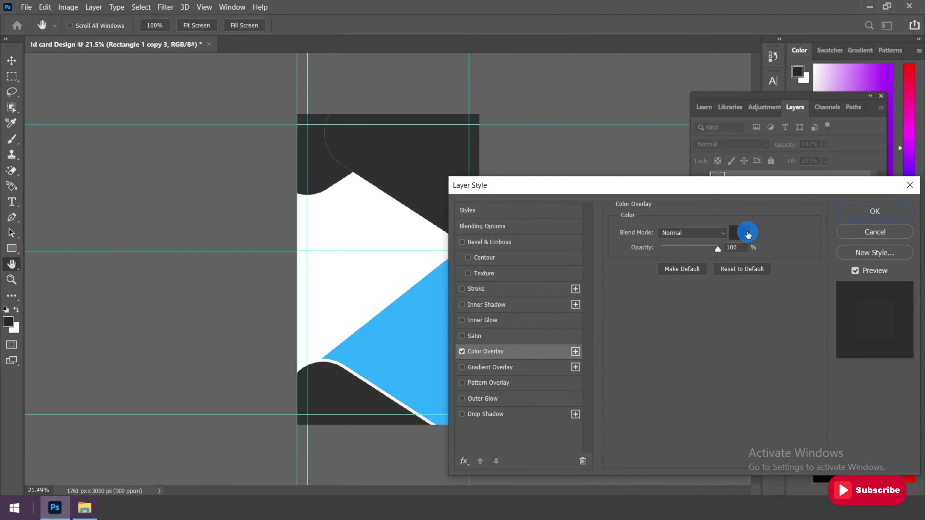
left_click(739, 233)
mouse_move(568, 227)
left_mouse_down()
mouse_move(520, 219)
mouse_move(536, 229)
left_mouse_up()
left_click(726, 398)
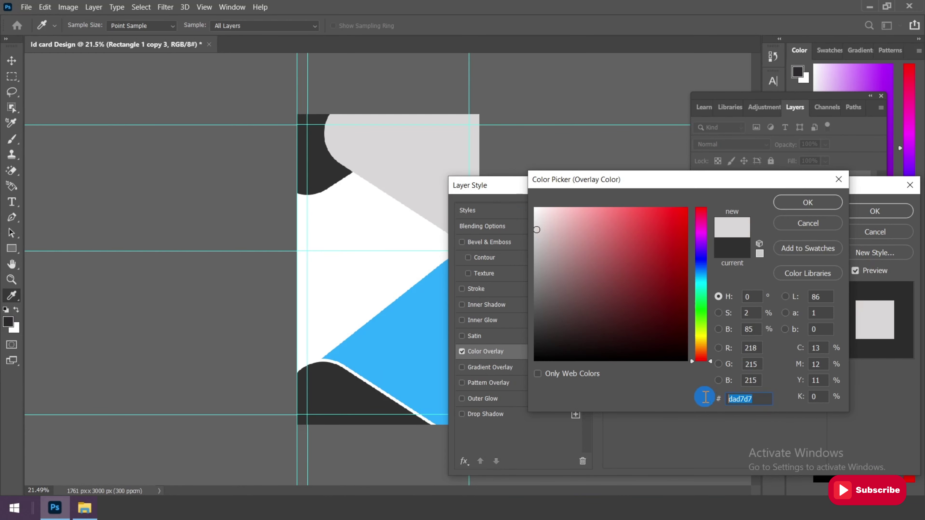
left_click(806, 201)
left_click(873, 210)
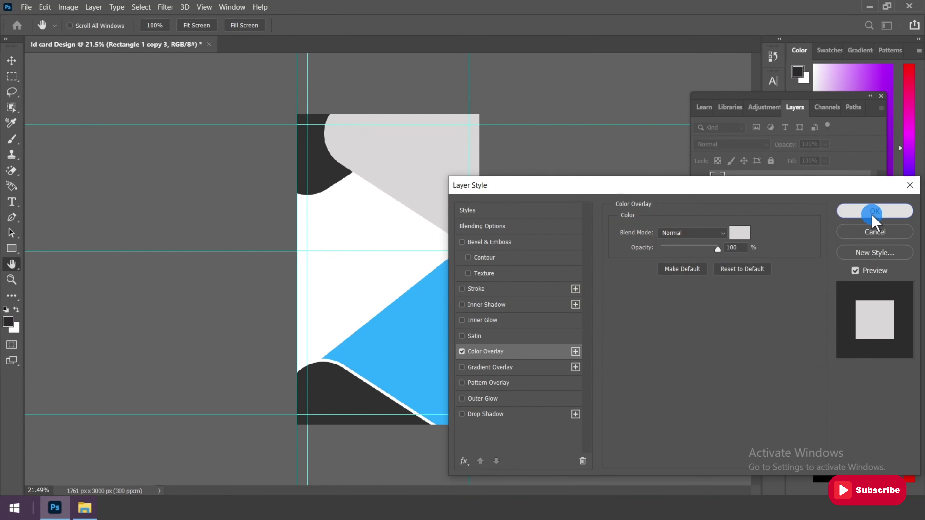
left_click_drag(801, 194, 784, 317)
scroll(333, 139, "up", 3)
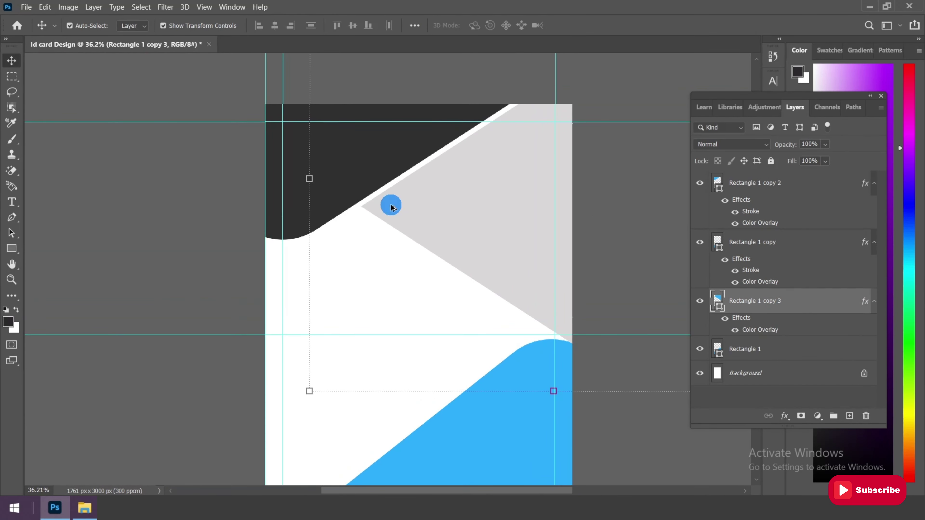
Move Rectangle 1 copy 2 slightly down with Free Transform
left_click(744, 257)
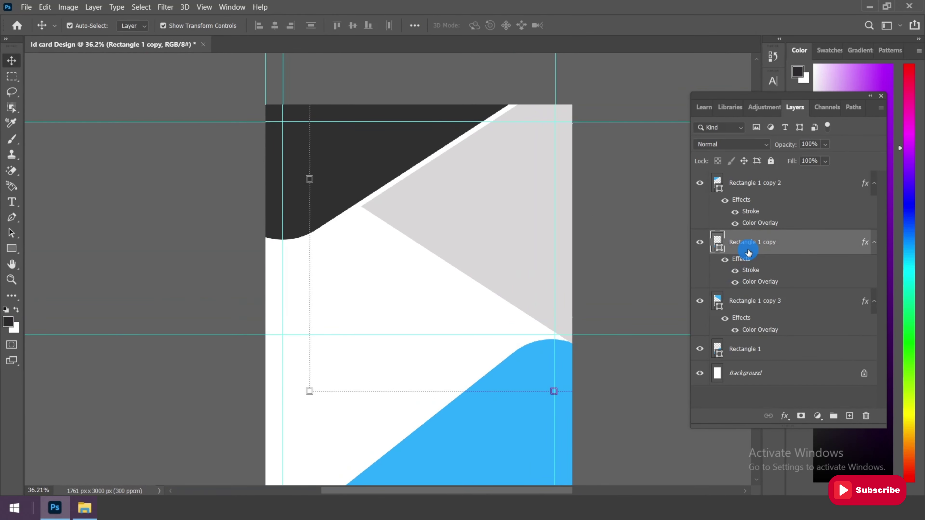
left_click(759, 188)
key("ctrl+t")
scroll(386, 160, "up", 2)
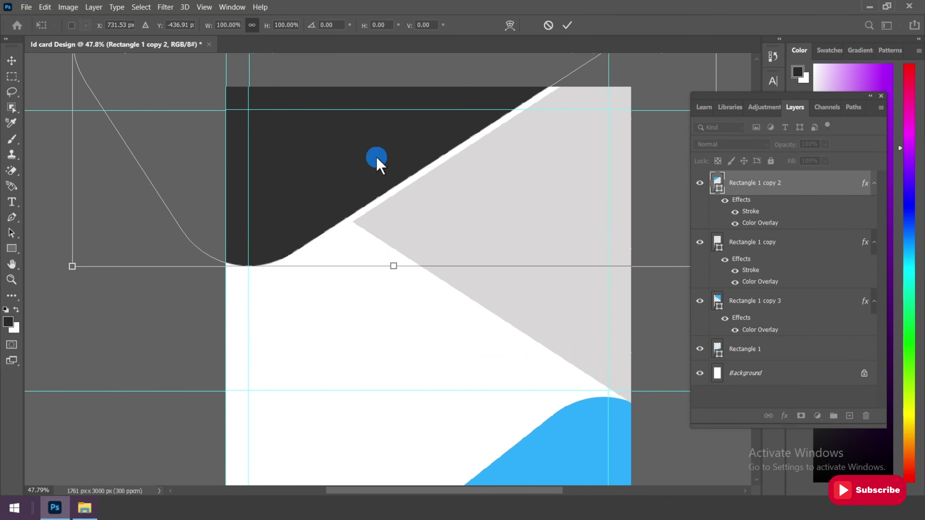
left_click_drag(377, 157, 377, 169)
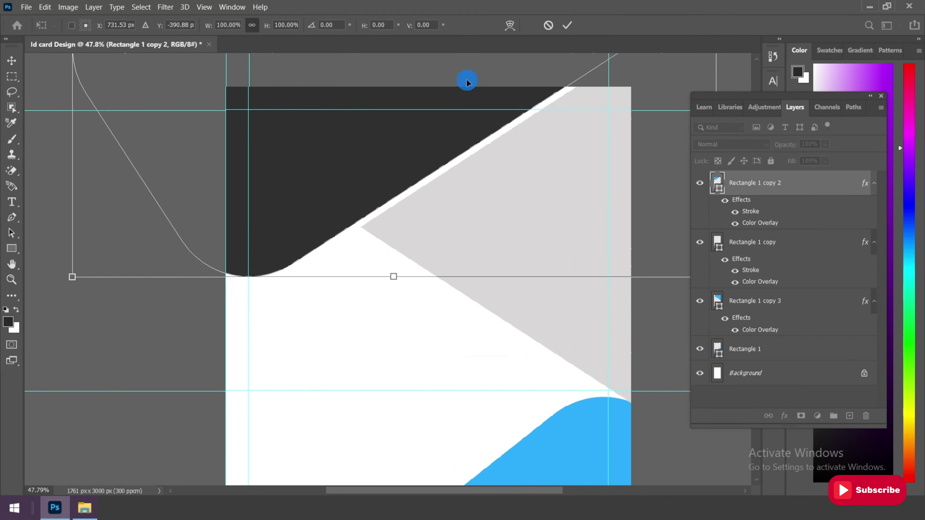
left_click(567, 25)
Add a new empty Layer 1 at the top and bring up the shape tools
scroll(363, 235, "down", 3)
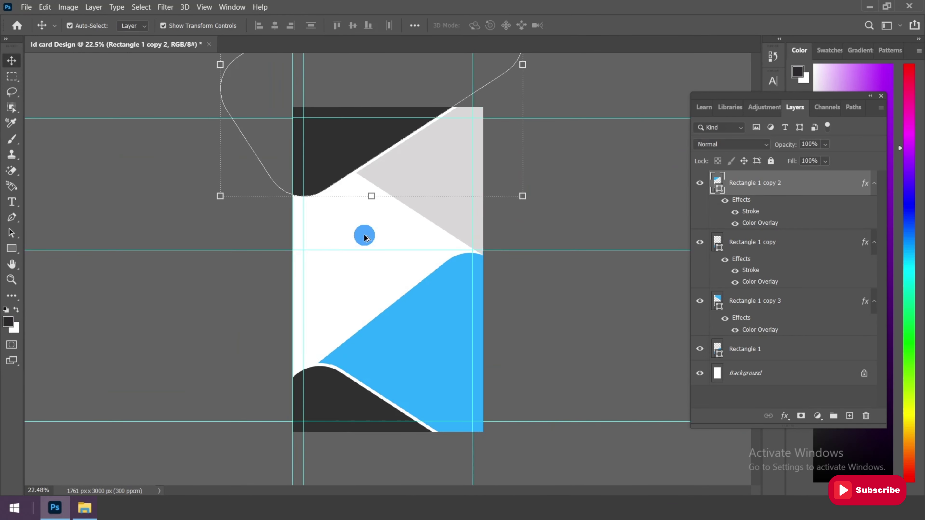
scroll(364, 236, "up", 1)
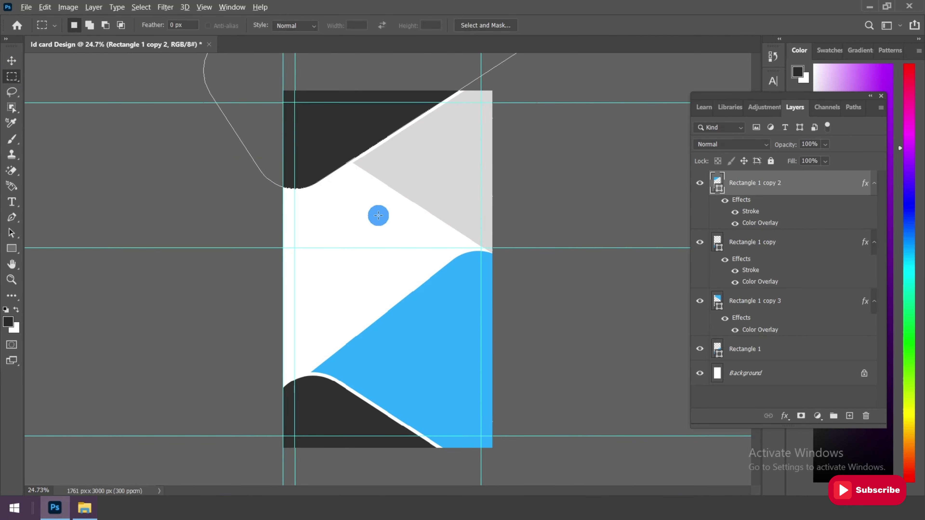
scroll(386, 204, "up", 1)
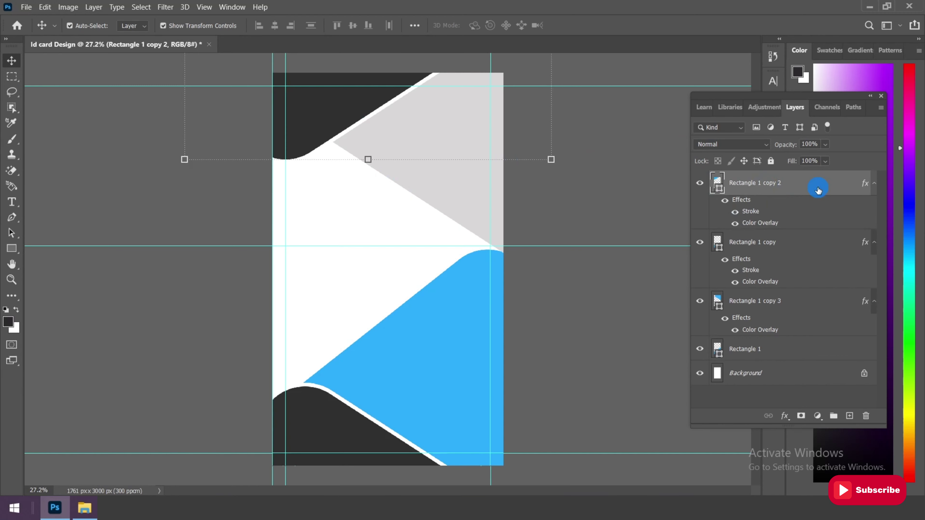
left_click(849, 417)
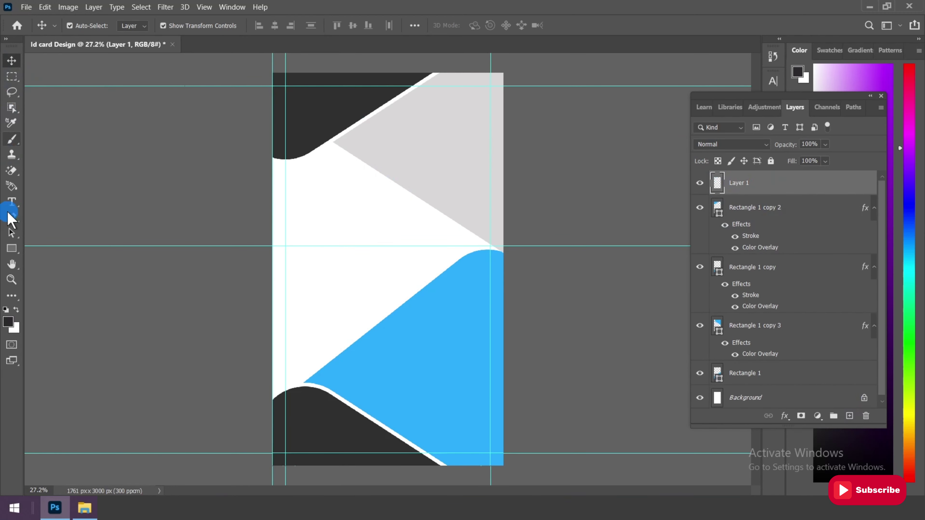
left_click(12, 249)
Draw a dark square on the card's upper half, move it up slightly, and duplicate it
left_click(73, 248)
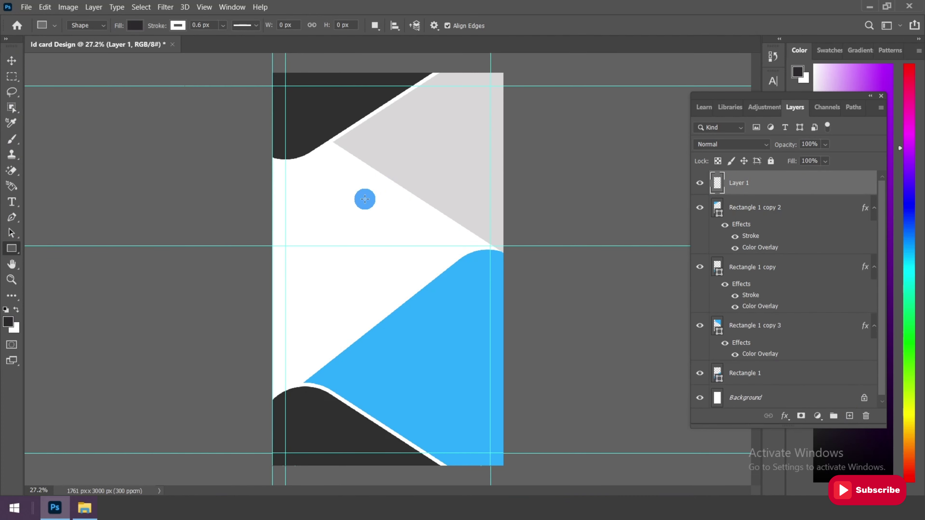
left_click_drag(349, 181, 430, 257)
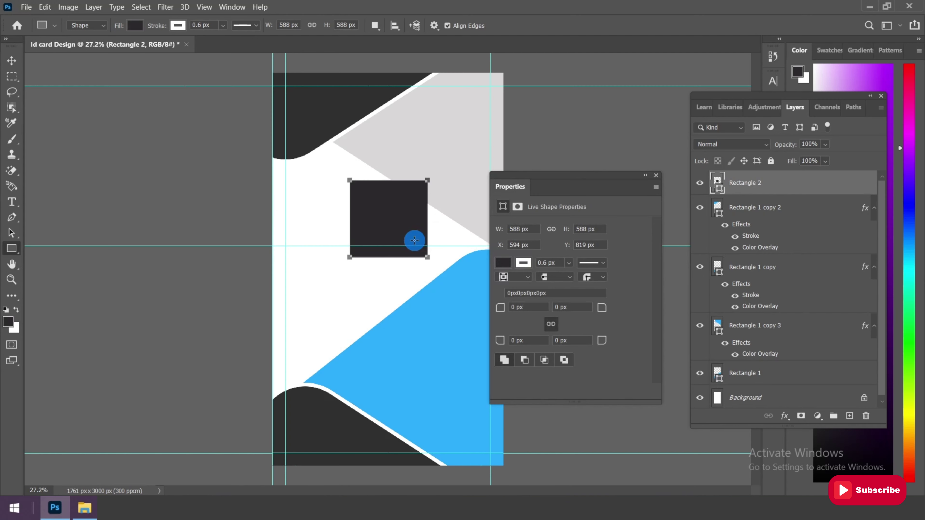
key("v")
left_click_drag(399, 203, 399, 188)
key("ctrl+j")
Unlink width and height and set Rectangle 2 copy's height to 620 px, keeping 600 px width
scroll(398, 186, "up", 2)
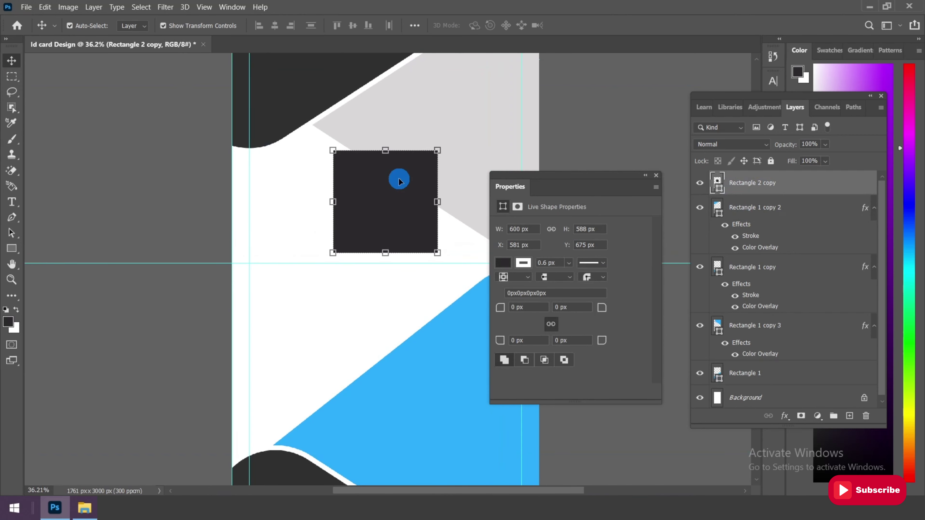
key("t")
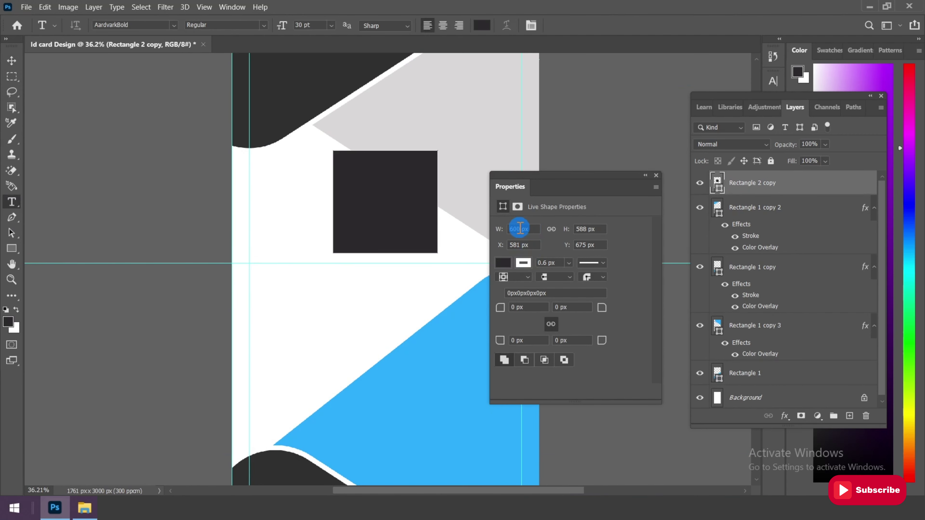
double_click(519, 228)
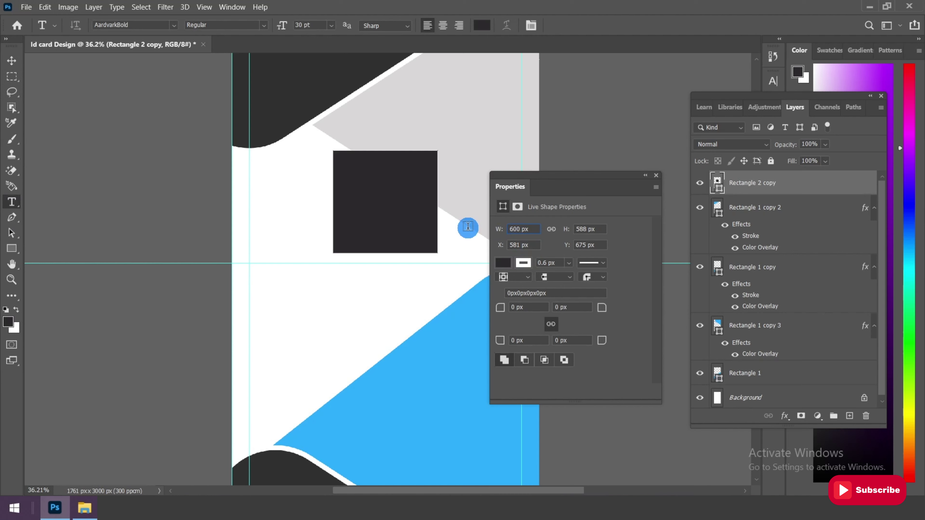
left_click(508, 245)
left_click(596, 232)
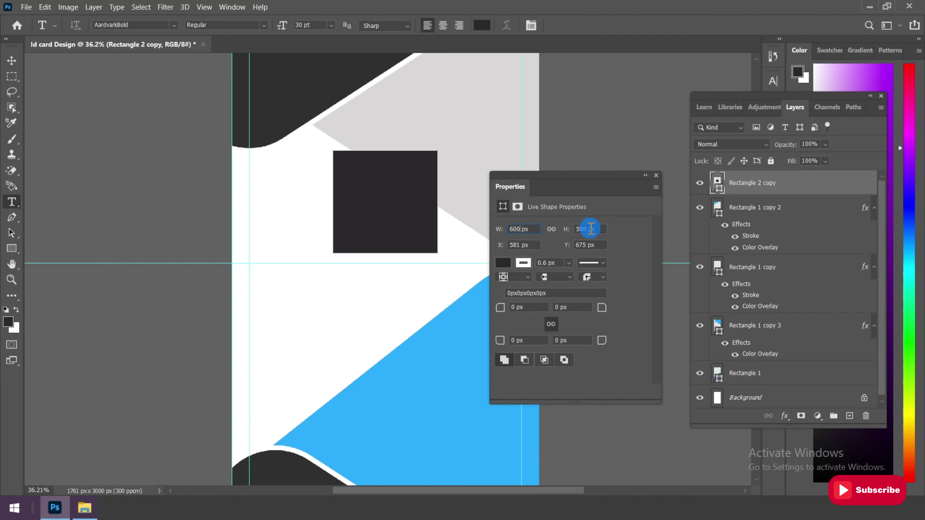
left_click(557, 226)
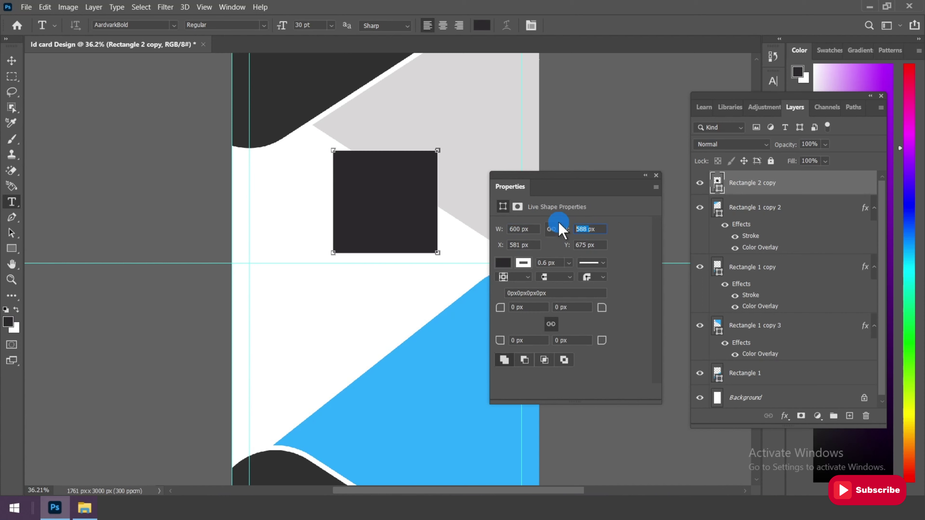
type("620")
left_click(531, 241)
left_click(496, 245)
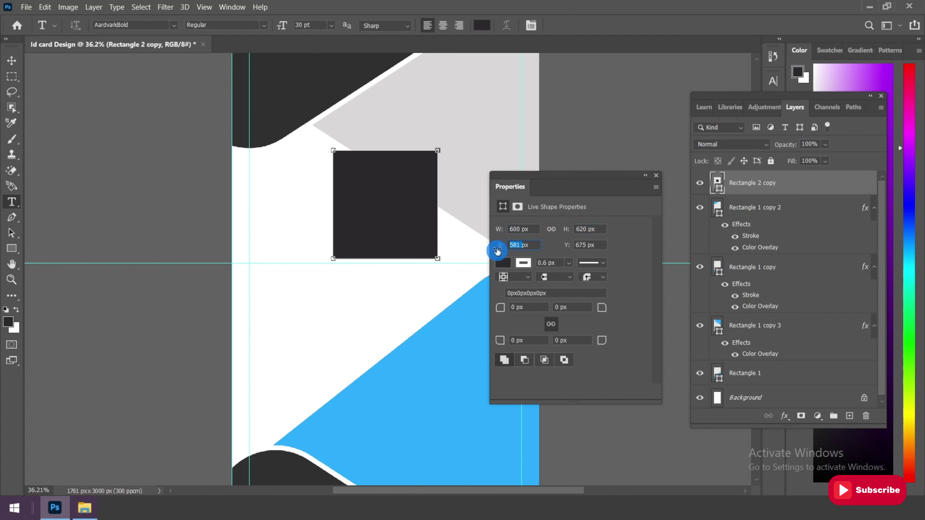
left_click(582, 254)
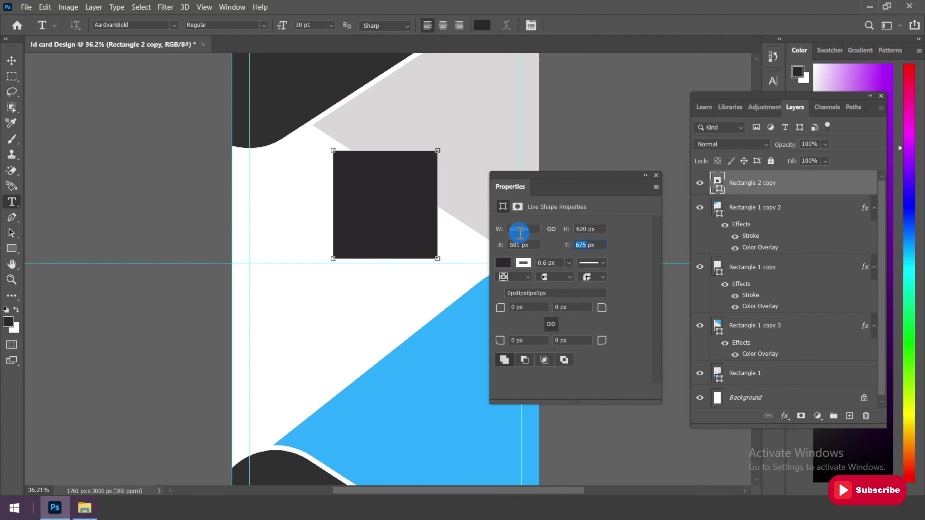
Duplicate the Rectangle 2 copy layer
right_click(733, 185)
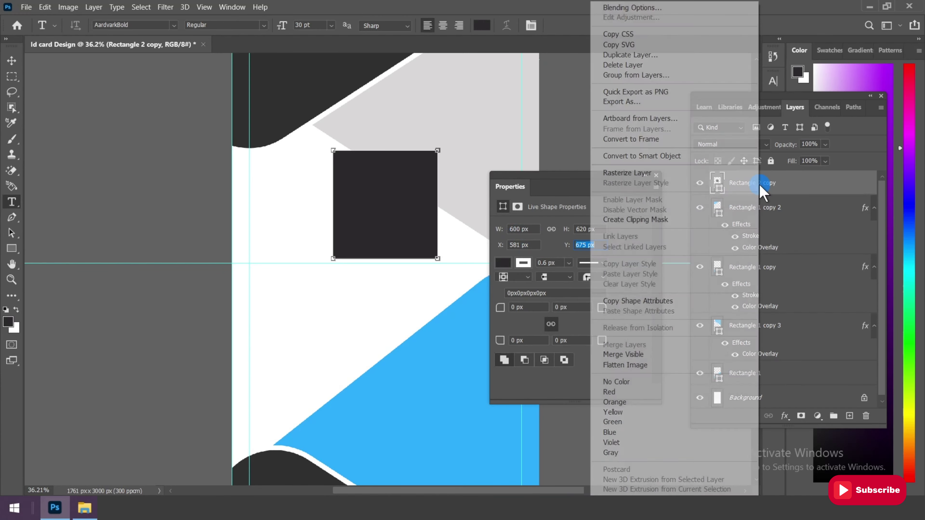
left_click(630, 55)
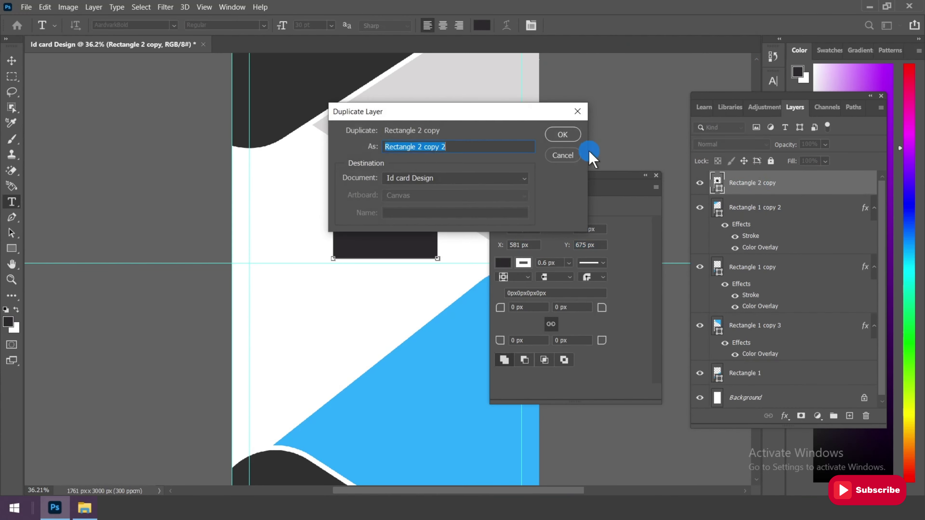
left_click(558, 134)
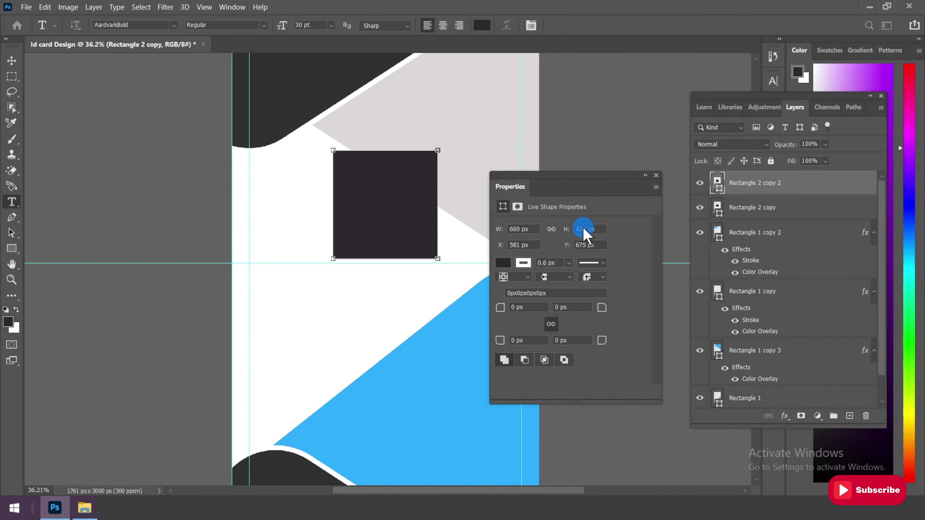
Resize the lower Rectangle 2 copy to 640 × 660 px so it extends past the top square
left_click(769, 209)
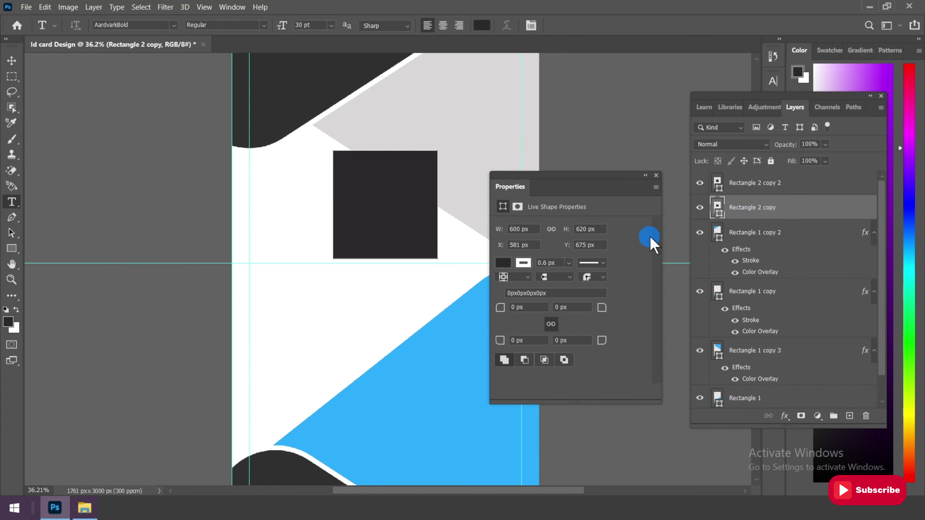
left_click(525, 229)
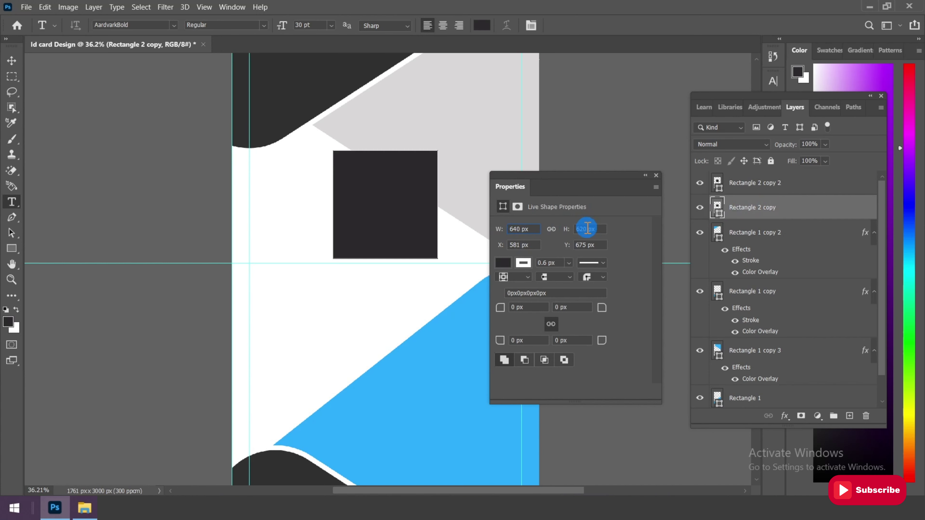
left_click(558, 228)
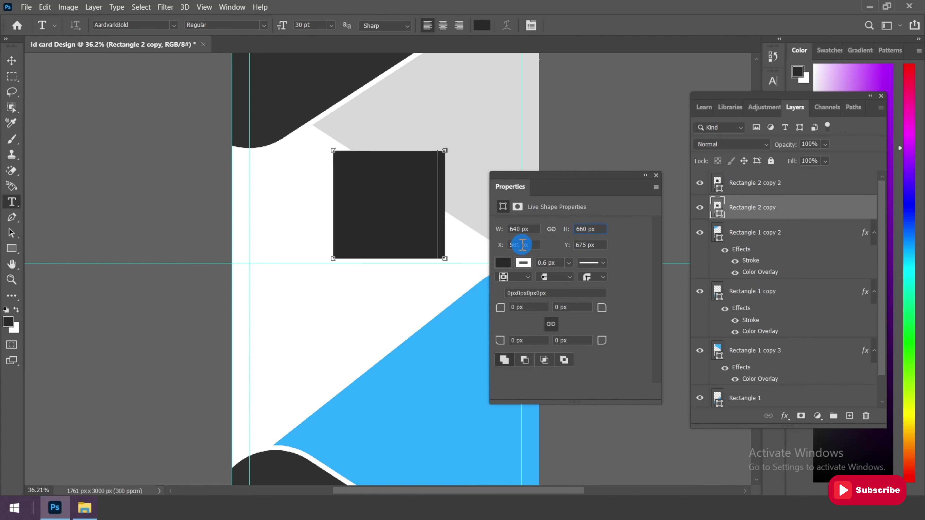
left_click(512, 244)
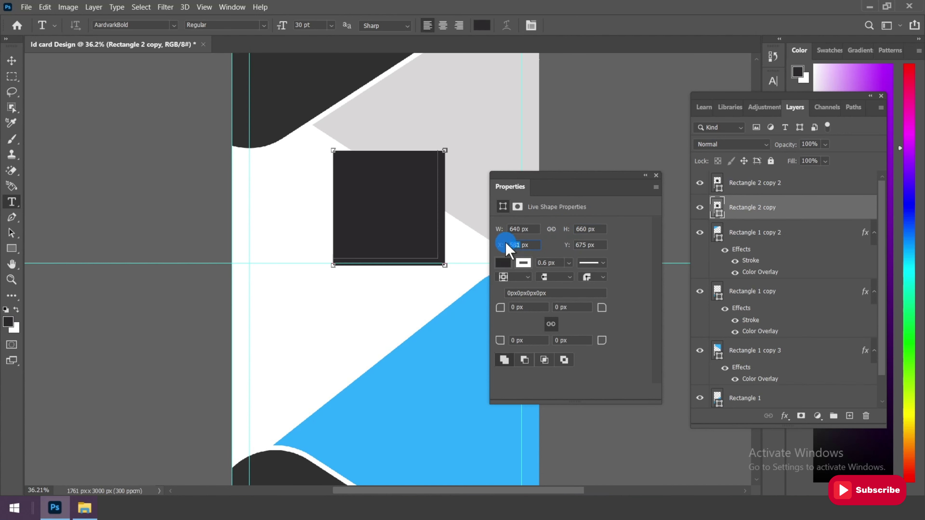
left_click(11, 61)
left_click(415, 179)
left_click(504, 255)
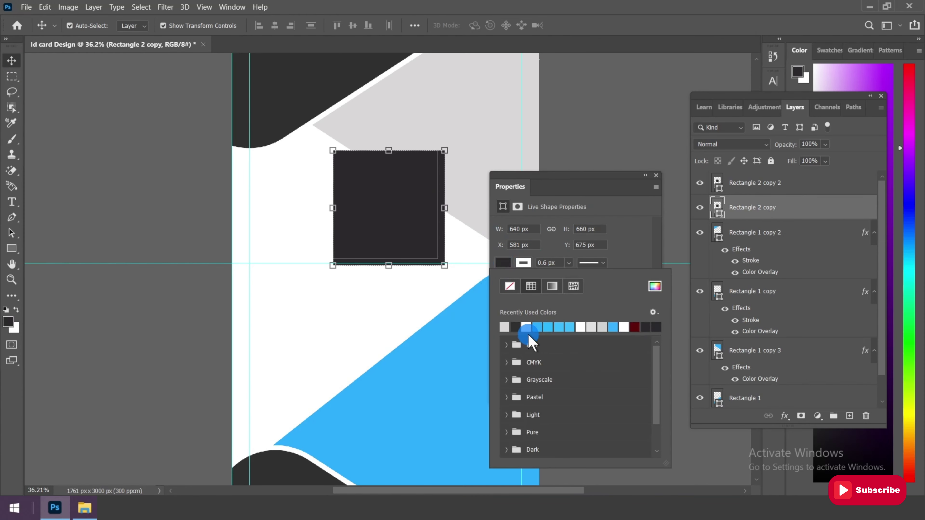
Fill the larger rectangle with the card's blue #2dadfe, sampled from the canvas
left_click(654, 290)
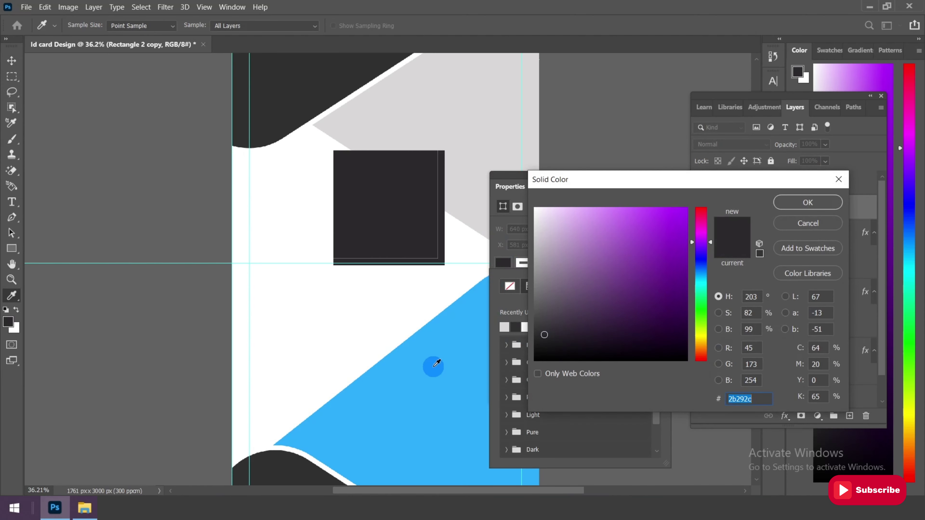
left_click(434, 367)
double_click(756, 397)
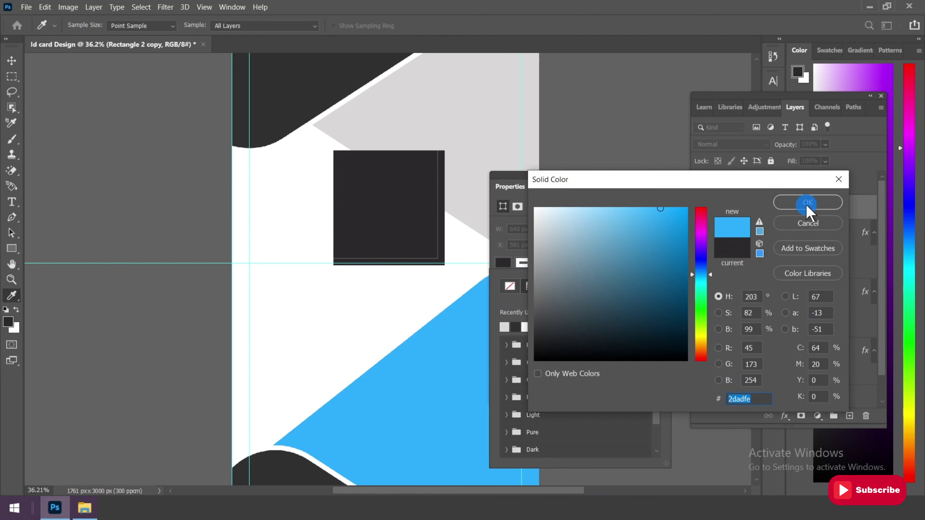
left_click(807, 203)
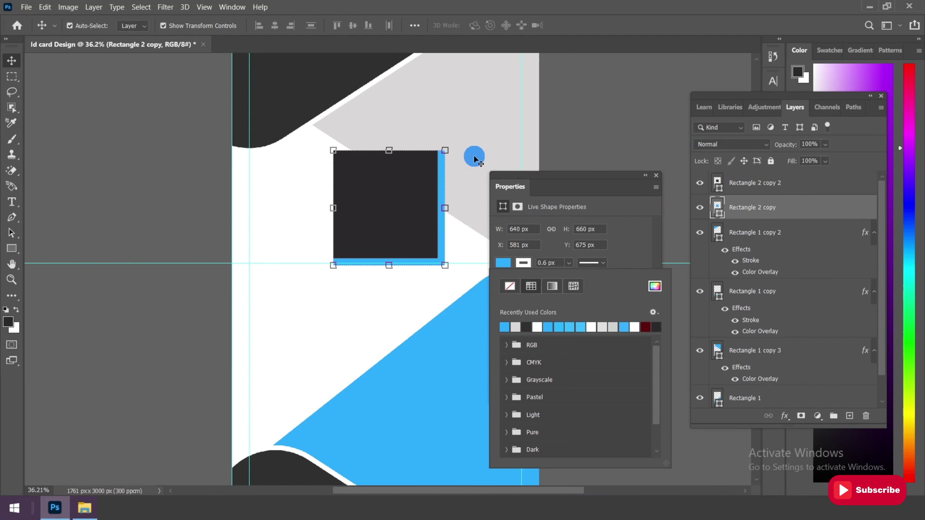
left_click(656, 258)
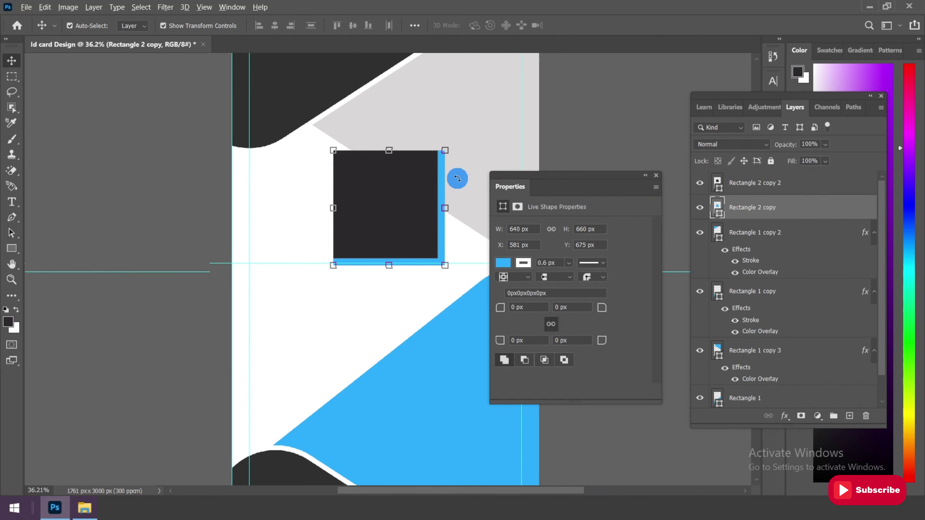
Nudge the blue rectangle up and left until it is centred behind the dark square
scroll(456, 179, "up", 2)
scroll(432, 225, "up", 1)
left_click_drag(433, 225, 433, 226)
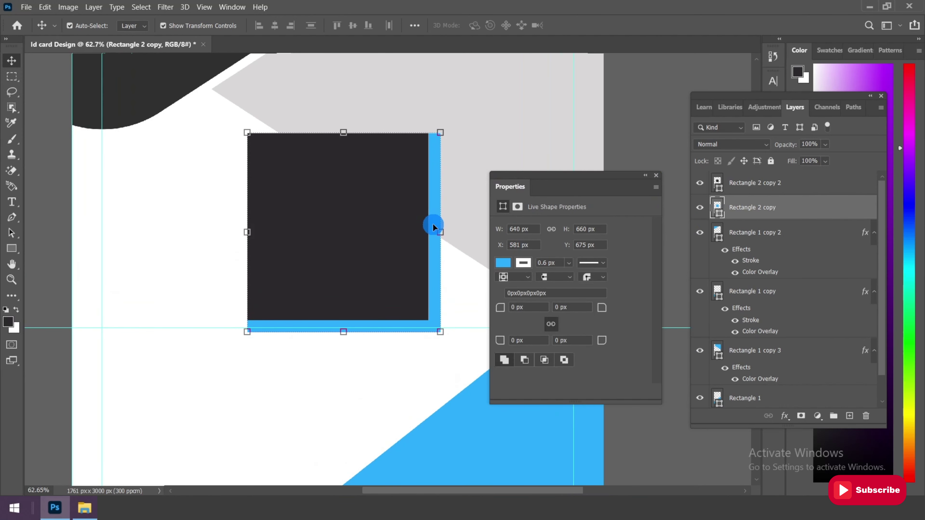
key("shift+Left")
key("Left")
key("Left")
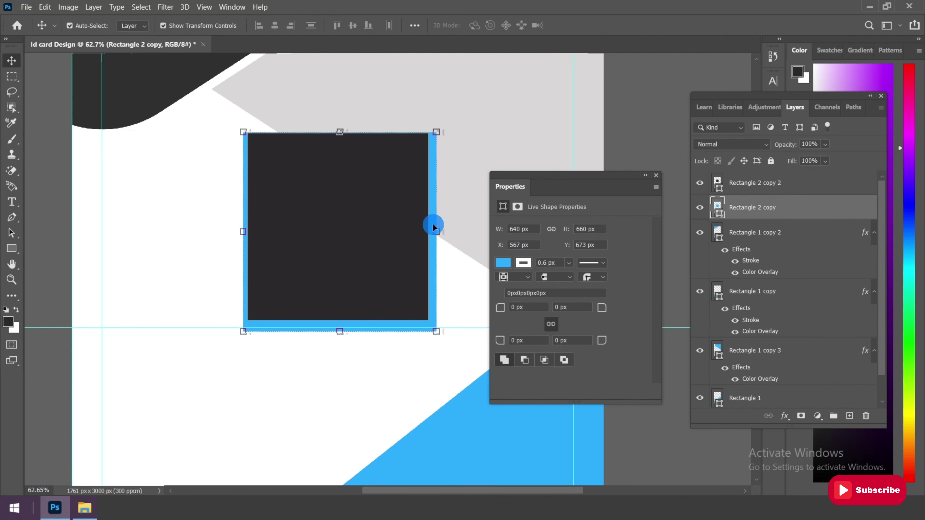
key("shift+Up")
key("shift+Up")
key("Left")
key("Left")
key("Left")
key("Left")
key("Left")
key("Left")
key("Left")
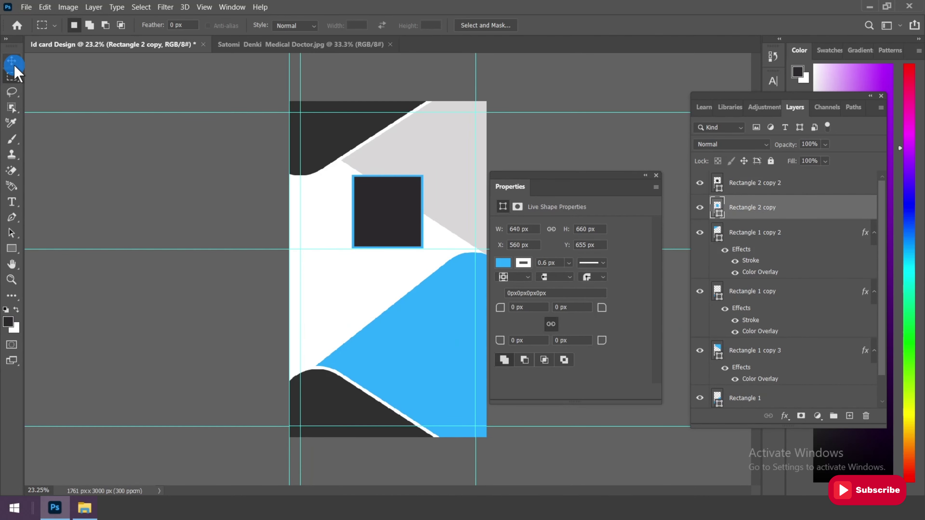
Select both rectangles and move the framed square higher on the card
left_click(11, 60)
scroll(442, 196, "up", 7)
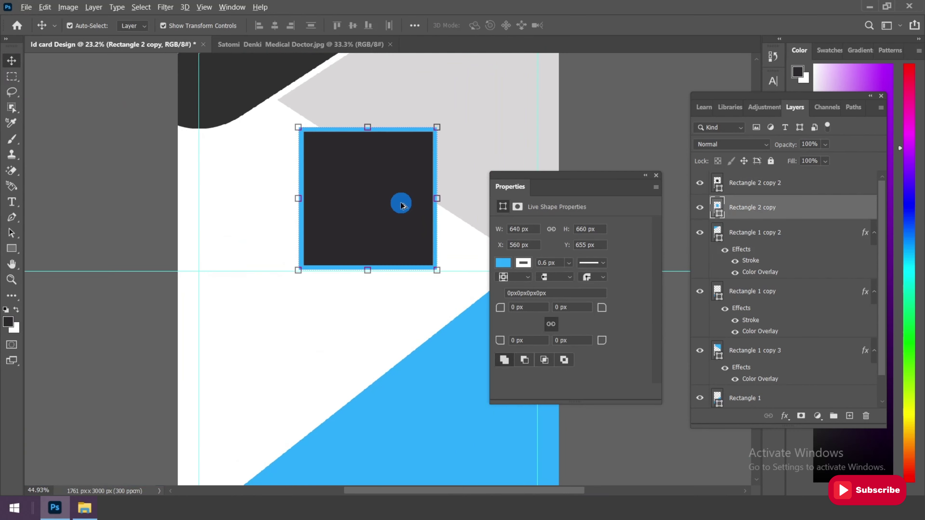
left_click(739, 182, "shift")
key("ctrl+t")
left_click_drag(384, 177, 384, 150)
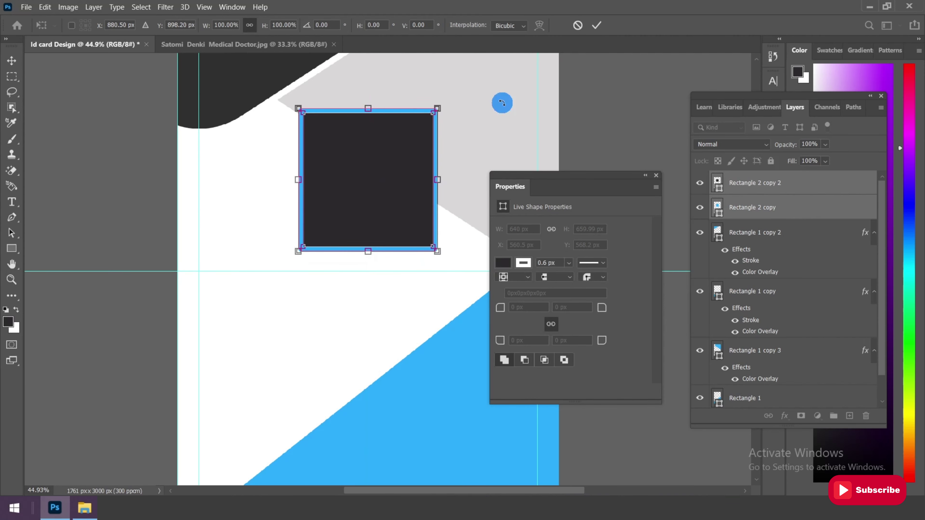
left_click(597, 26)
left_click(330, 218)
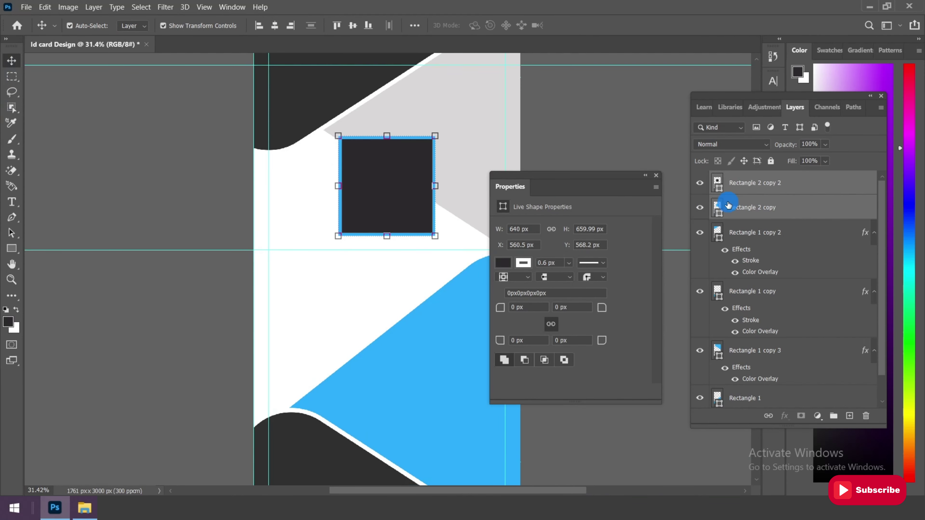
Bring the portrait photo from File Explorer into the Id card Design document as Layer 1
left_click(796, 187)
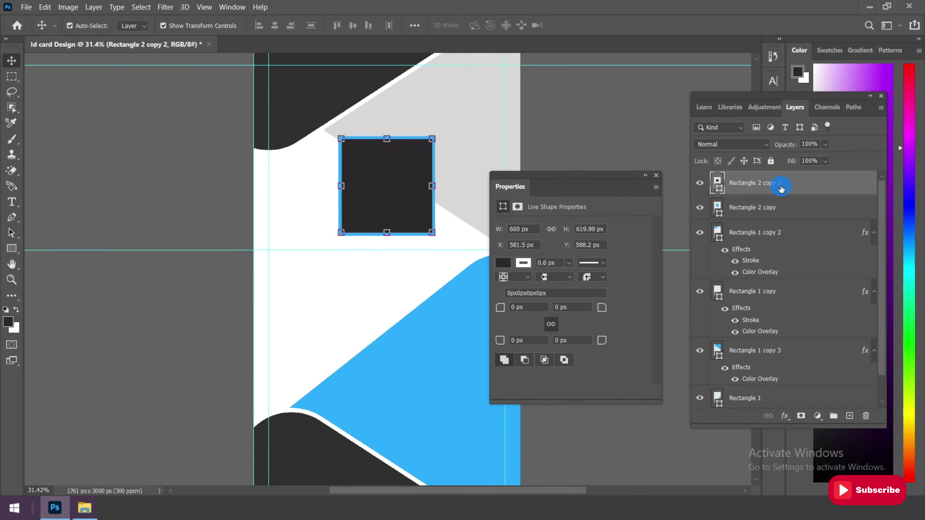
left_click(84, 508)
left_click_drag(266, 187, 295, 37)
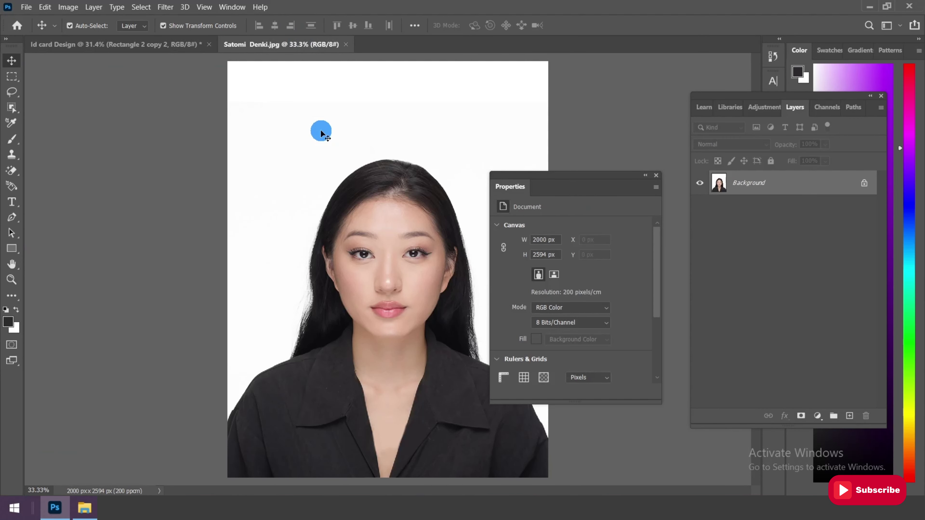
left_click_drag(324, 183, 134, 47)
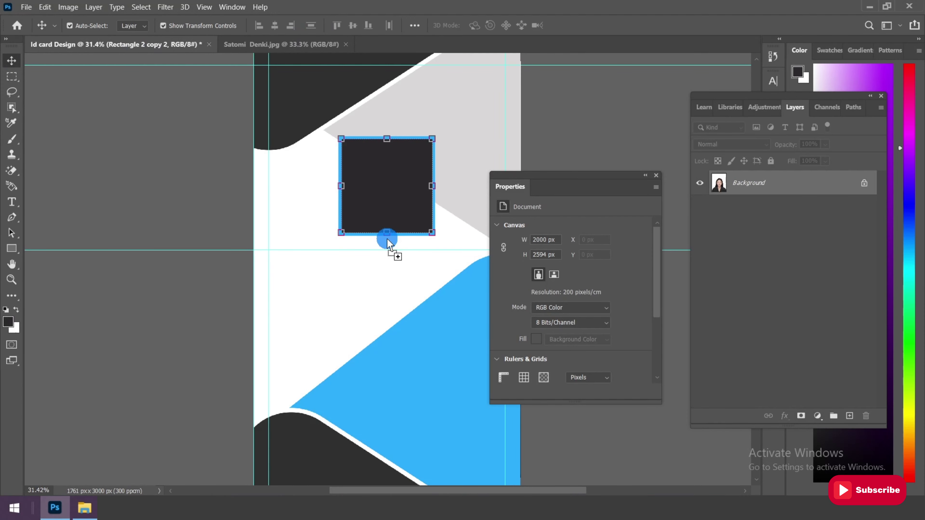
left_click_drag(387, 239, 364, 309)
key("ctrl+0")
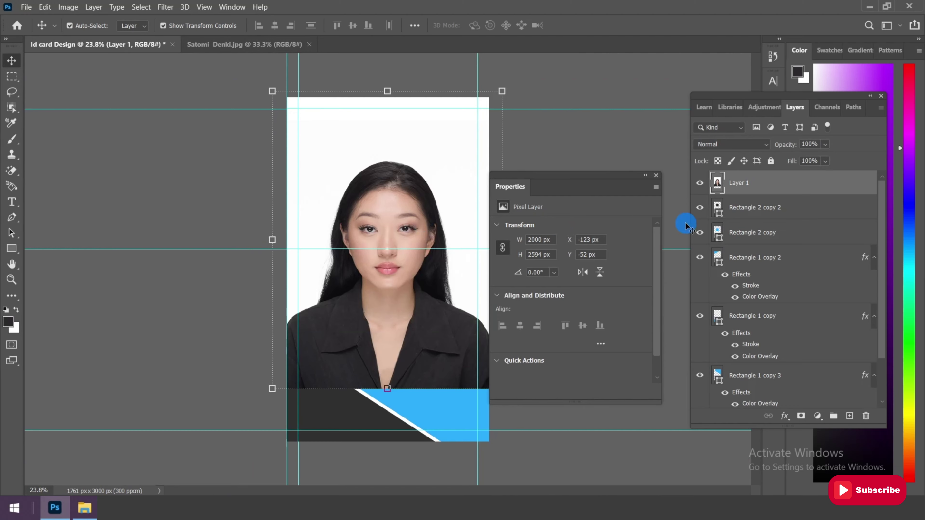
Clip the portrait layer to the dark square frame shape and roughly resize it
right_click(751, 189)
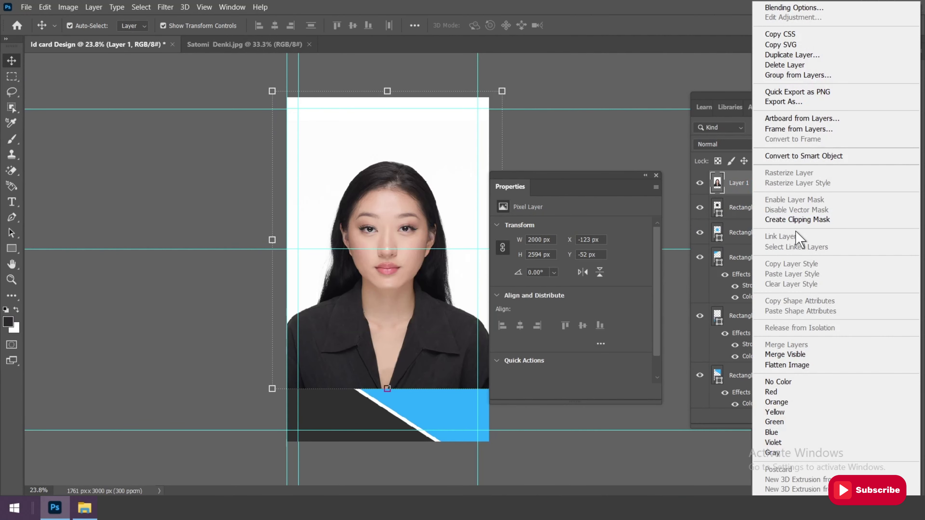
left_click(822, 219)
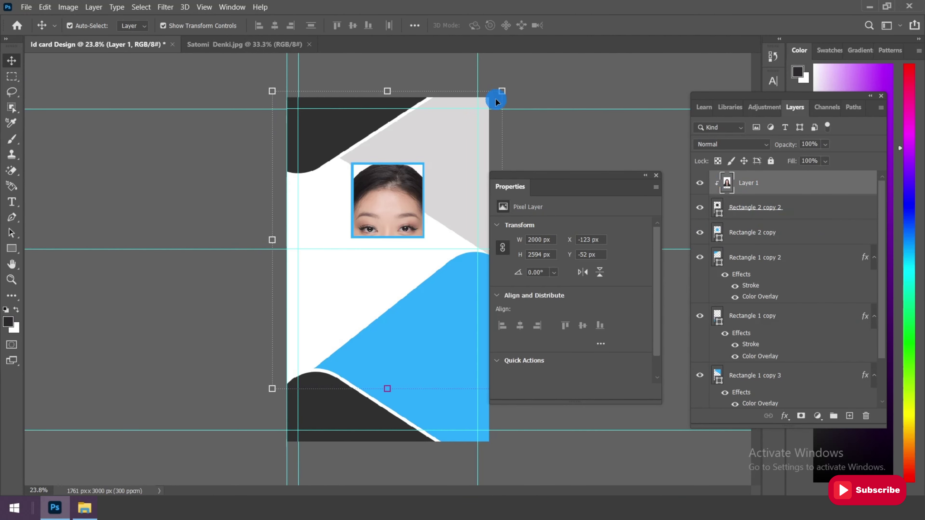
left_click_drag(496, 94, 410, 164)
scroll(426, 210, "up", 3)
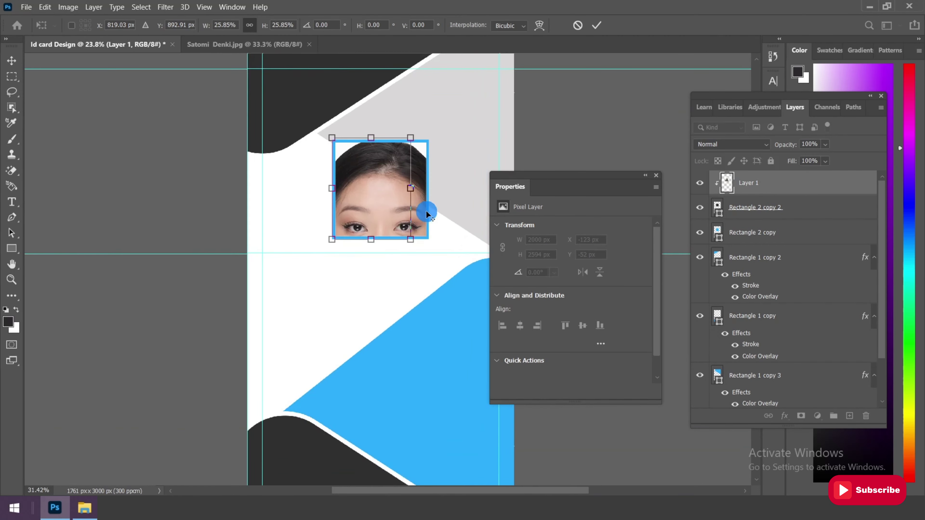
left_click_drag(406, 252, 424, 270)
Reposition and enlarge the portrait to 634 × 822 px so it fills the blue frame
left_click_drag(387, 179, 390, 165)
scroll(406, 207, "up", 2)
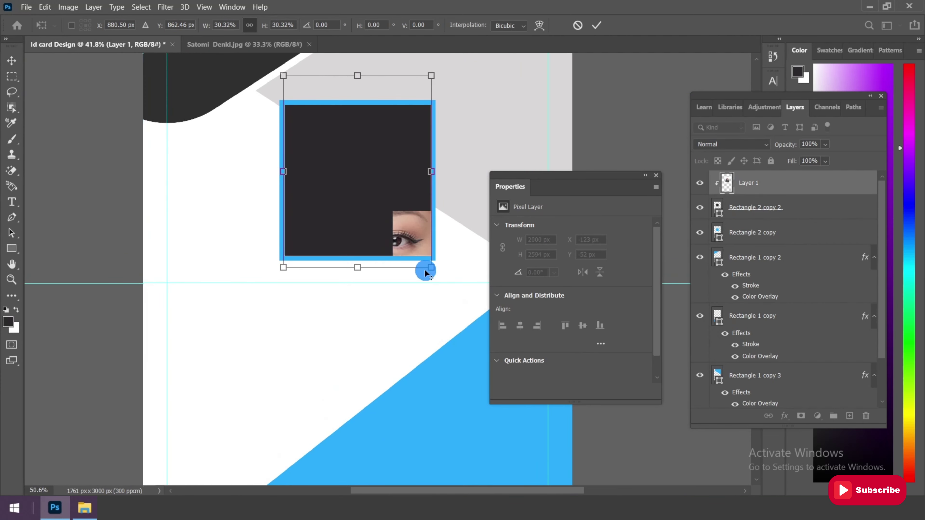
left_click_drag(430, 270, 434, 272)
left_click_drag(281, 77, 279, 71)
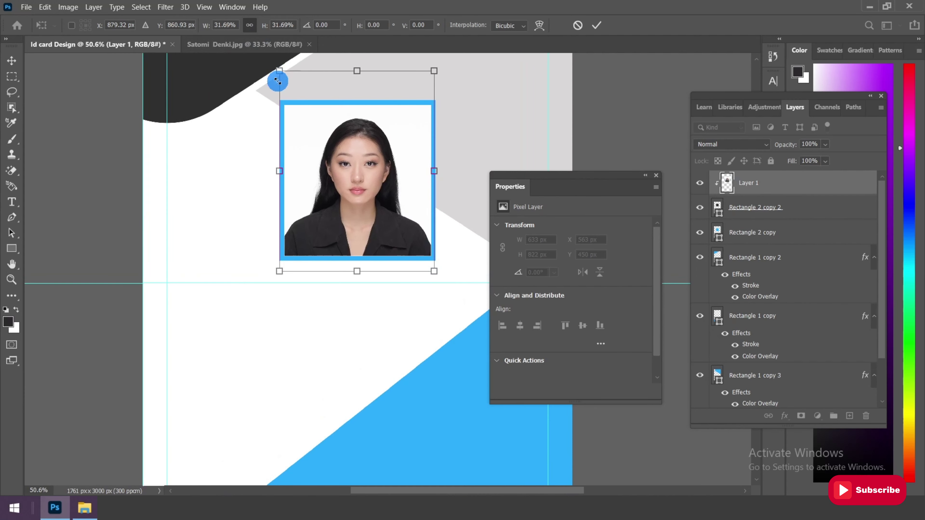
left_click(596, 25)
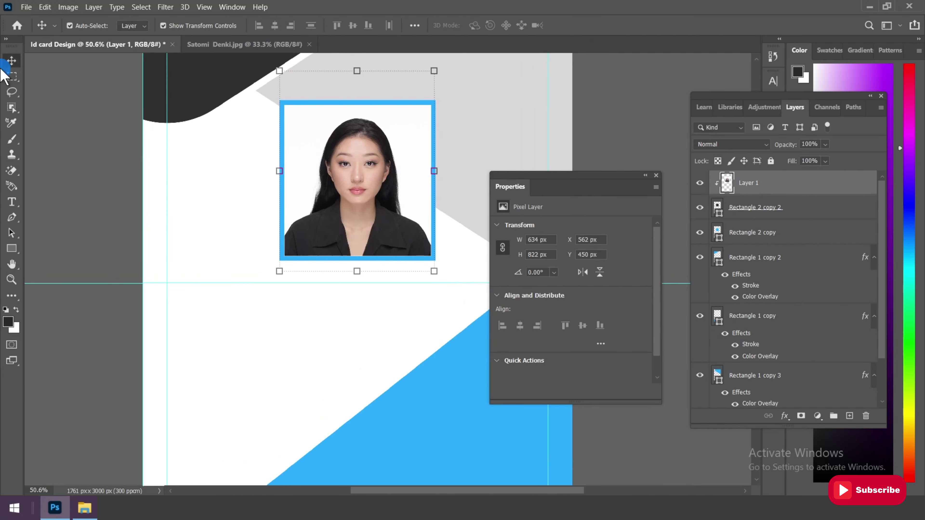
scroll(470, 218, "down", 2)
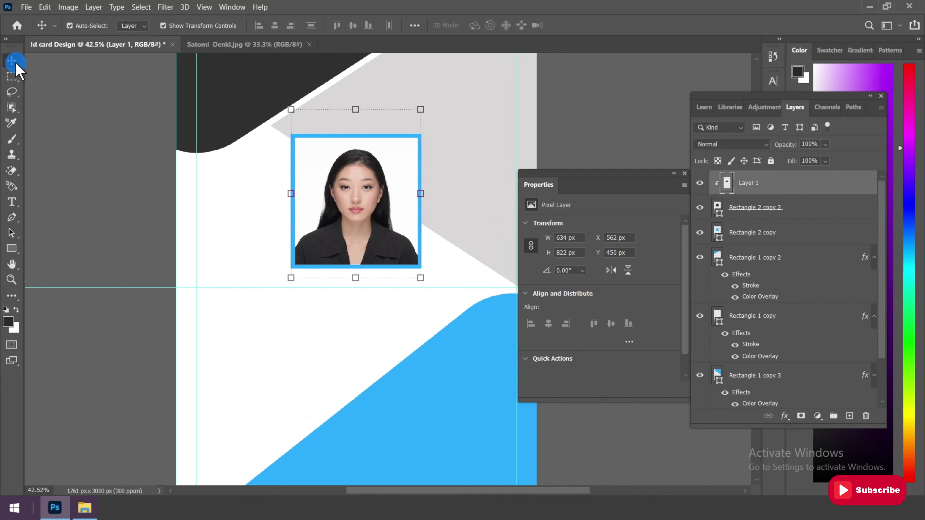
left_click(12, 202)
left_click(53, 200)
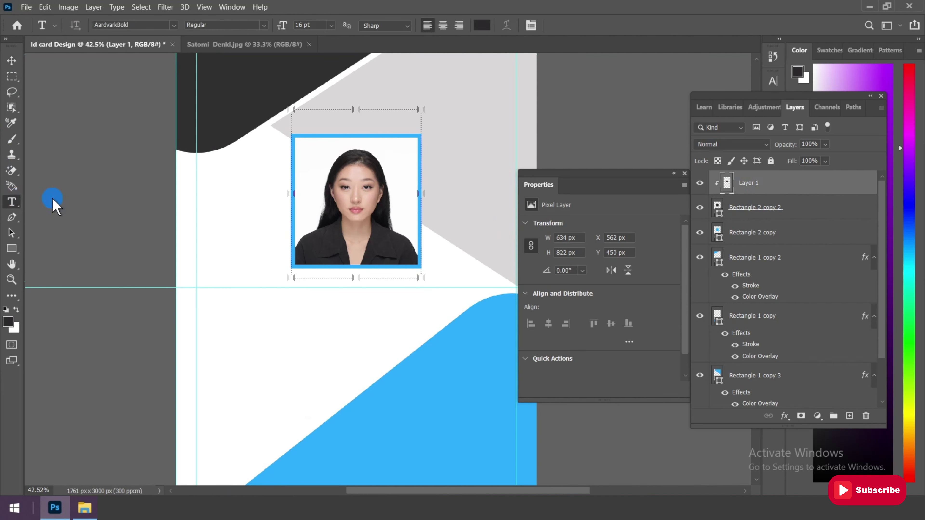
Paste the cardholder's name as a text line below the photo and set it to 14 pt
left_click(320, 289)
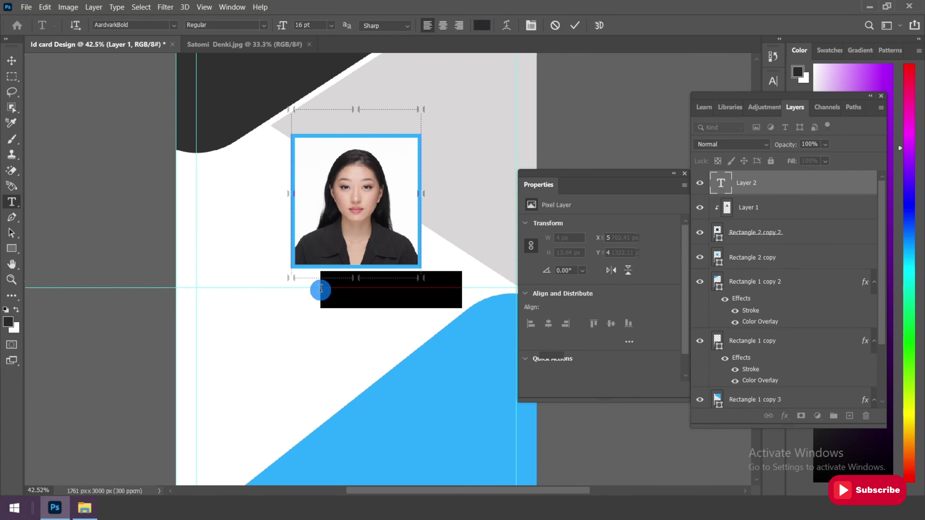
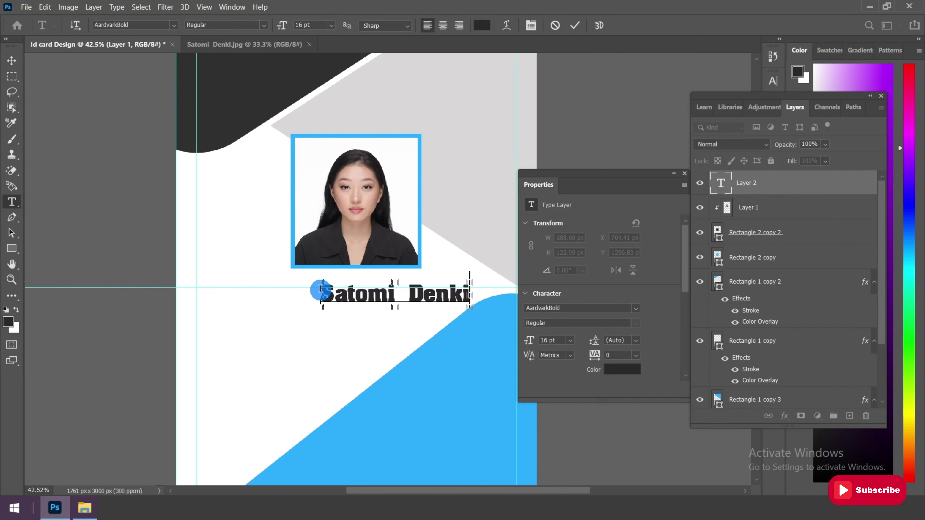
left_click(11, 61)
left_click(423, 274)
scroll(445, 301, "up", 2)
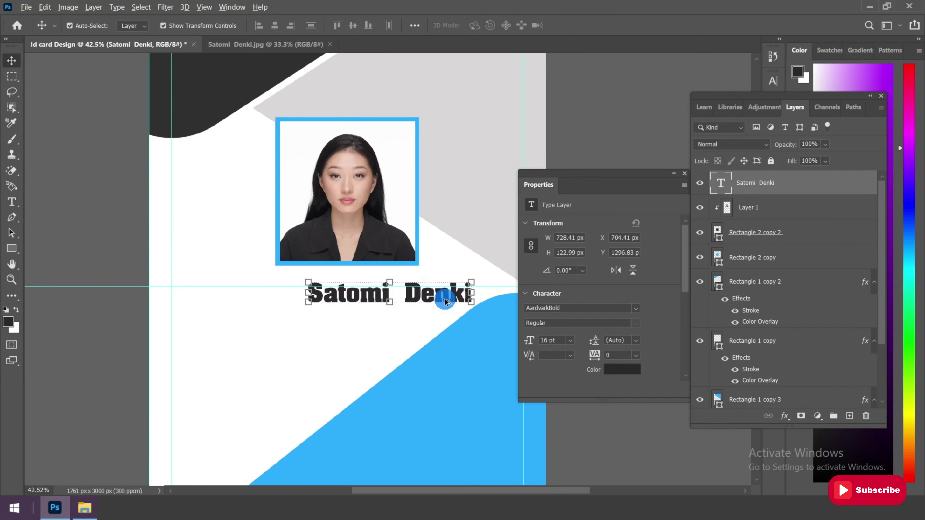
scroll(444, 301, "up", 2)
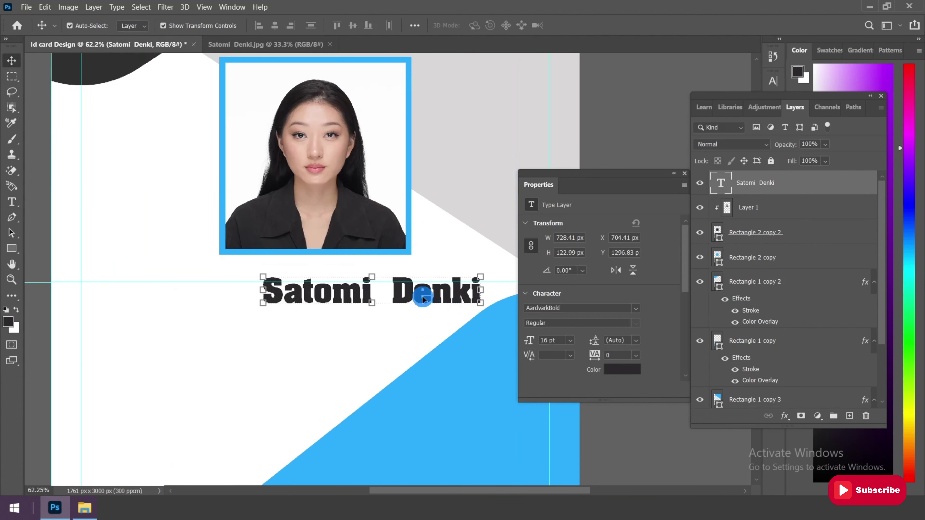
left_click(568, 341)
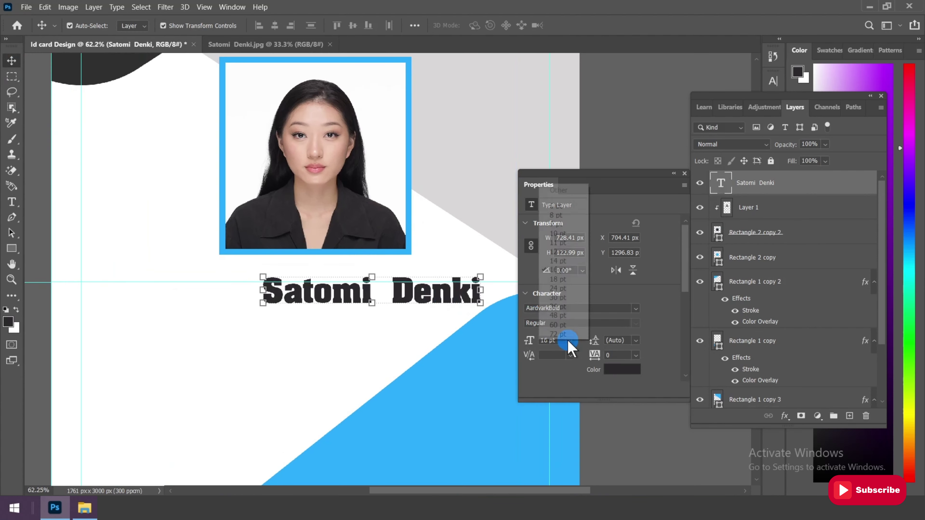
left_click(554, 262)
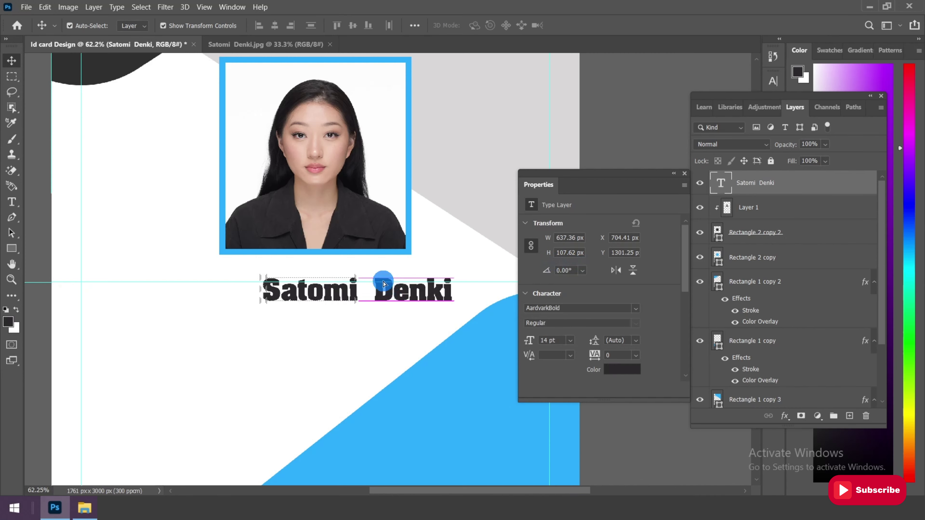
Move and nudge the name so it sits centred just beneath the portrait
left_click_drag(398, 295, 355, 266)
scroll(337, 269, "up", 3)
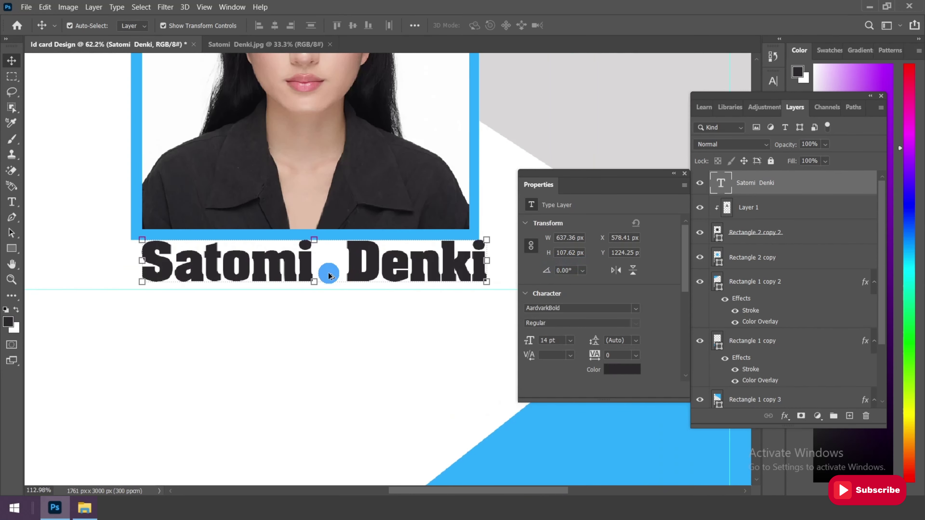
key("Down")
key("Down")
key("Down")
key("Down")
key("Down")
key("Down")
key("Down")
key("Down")
key("Left")
key("Left")
key("Left")
key("Left")
key("Left")
key("Left")
key("Left")
key("Left")
key("Left")
key("Left")
key("Left")
key("Left")
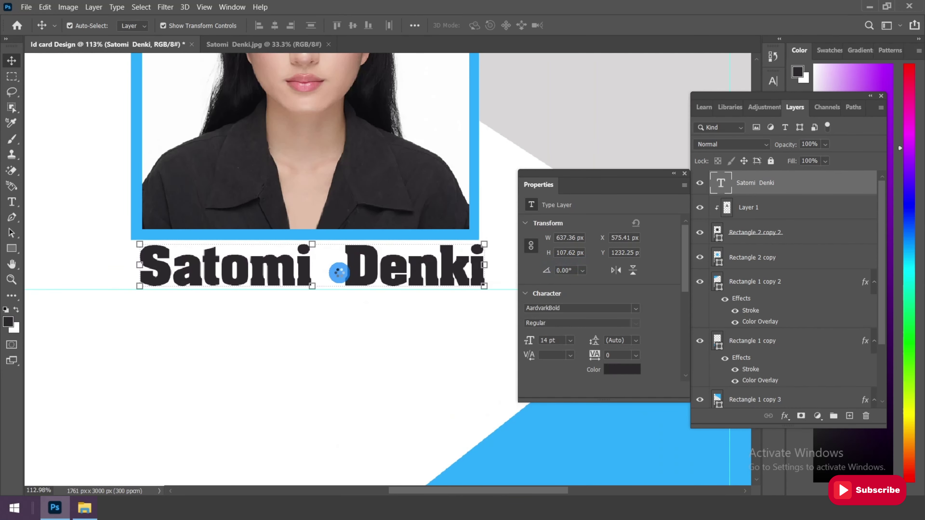
key("Left")
key("Left")
key("Down")
key("Down")
key("Down")
key("Down")
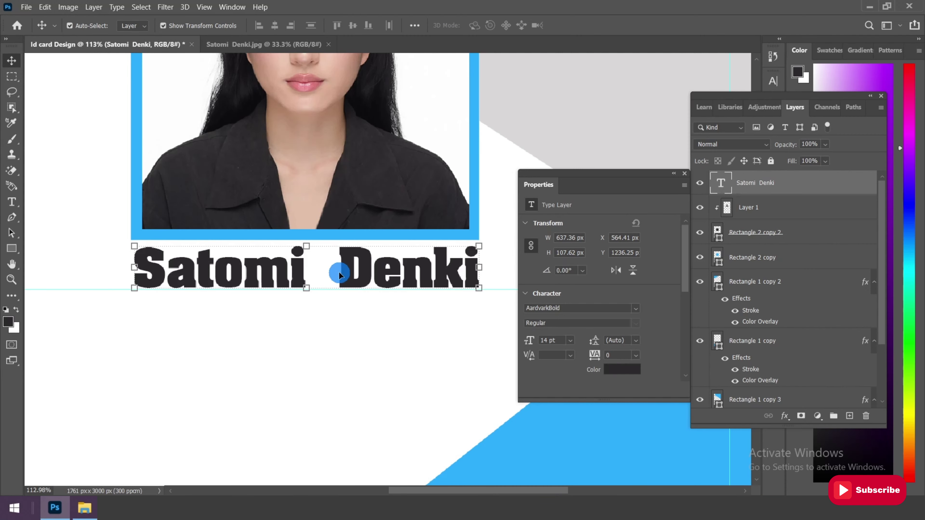
left_click(12, 76)
scroll(304, 265, "down", 4)
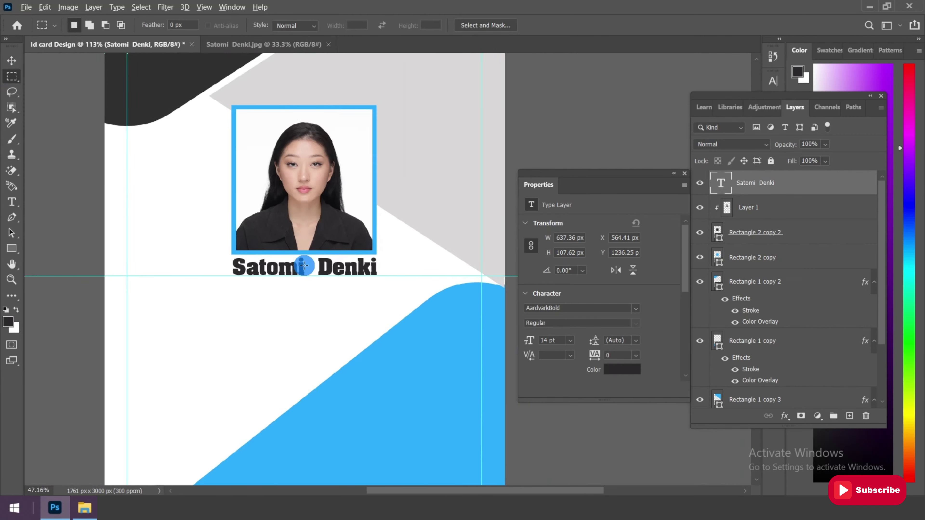
scroll(331, 283, "down", 3)
scroll(432, 163, "up", 5)
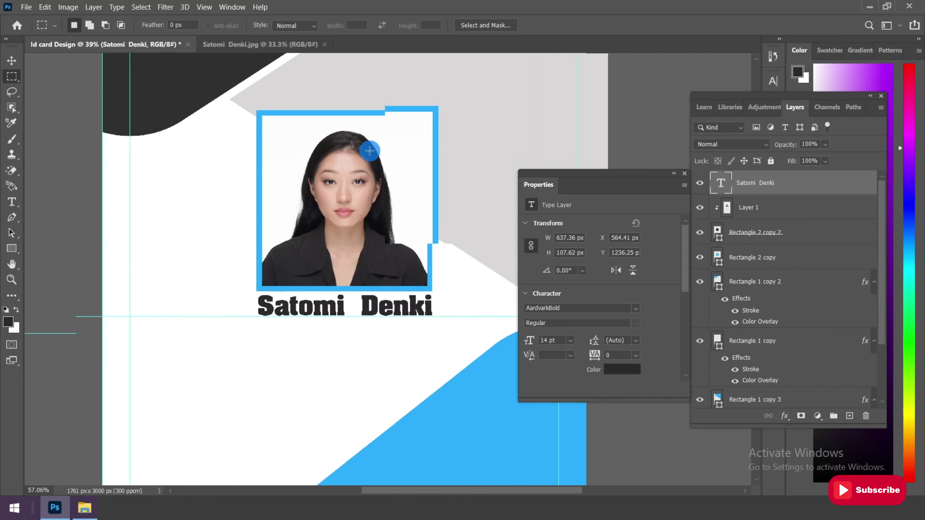
scroll(368, 175, "up", 2)
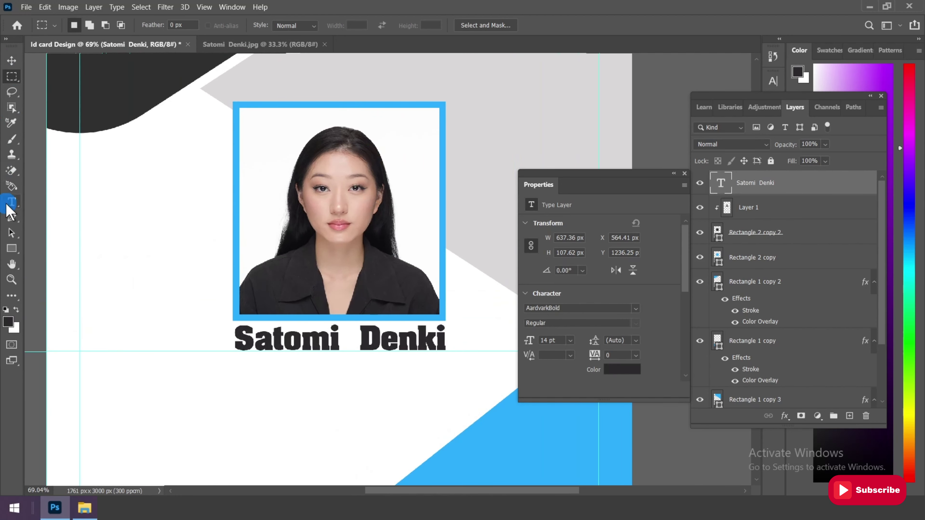
left_click_drag(10, 209, 61, 204)
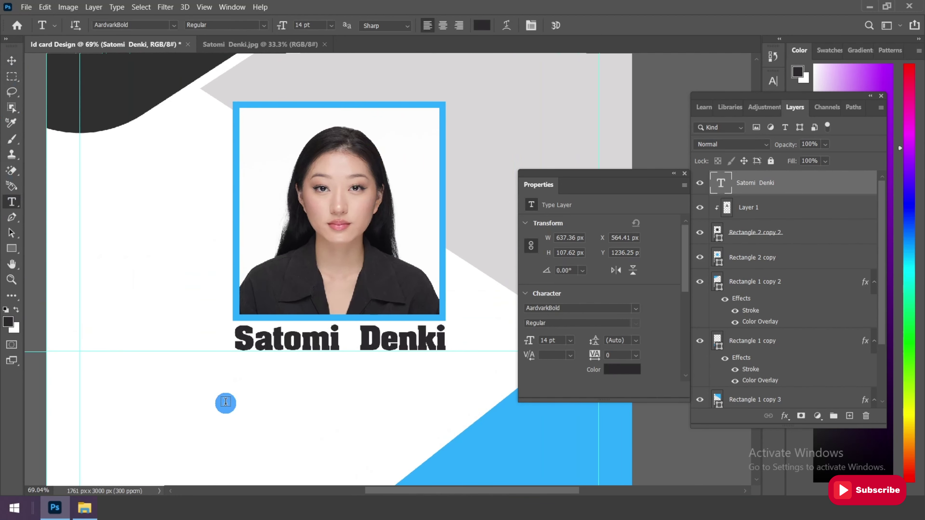
Add a 'General Manager' text line below the name at 6 pt
left_click(226, 403)
type("General Manager")
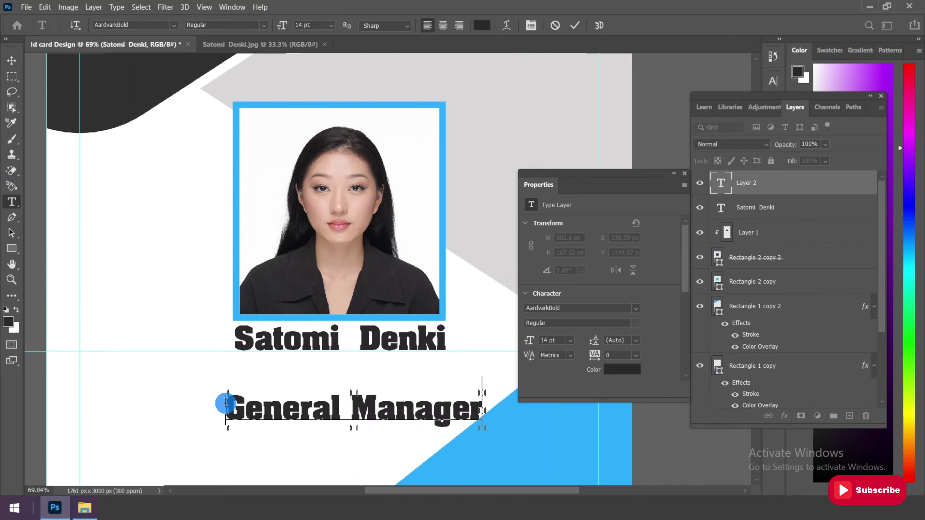
left_click(8, 62)
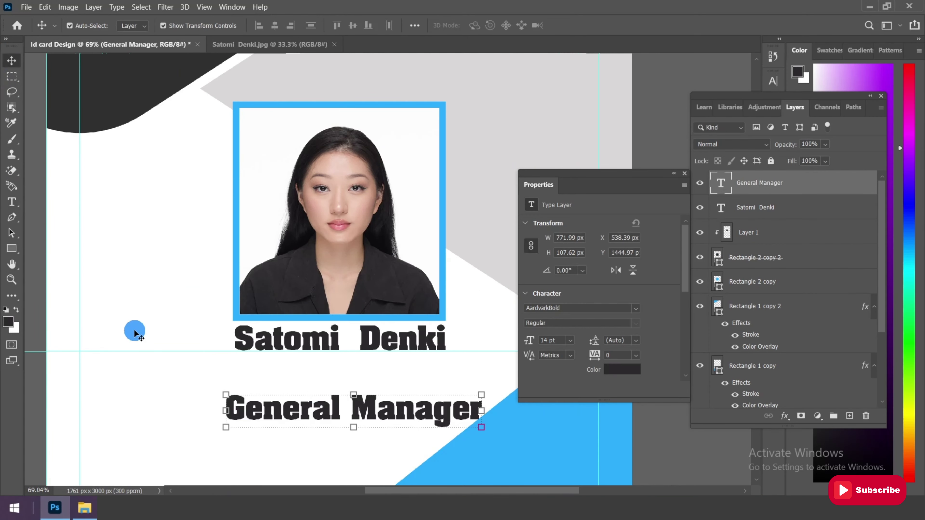
left_click(570, 339)
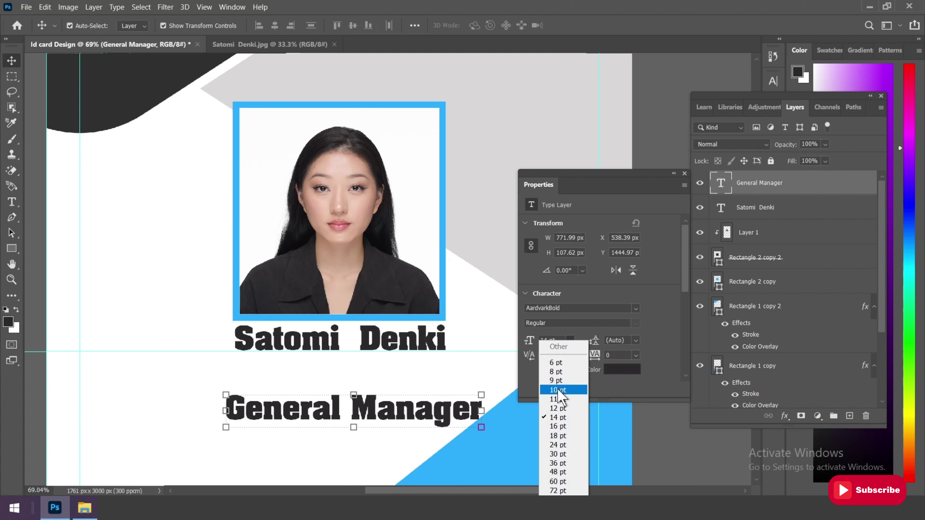
left_click(557, 389)
left_click(569, 340)
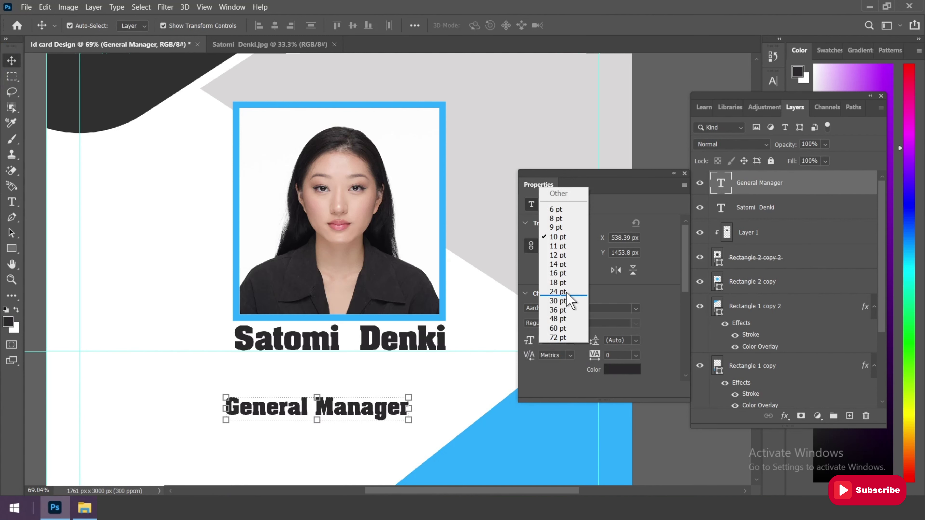
left_click(557, 210)
Move the General Manager title up directly beneath the name
left_click_drag(293, 402, 359, 362)
key("t")
key("v")
scroll(370, 372, "up", 1)
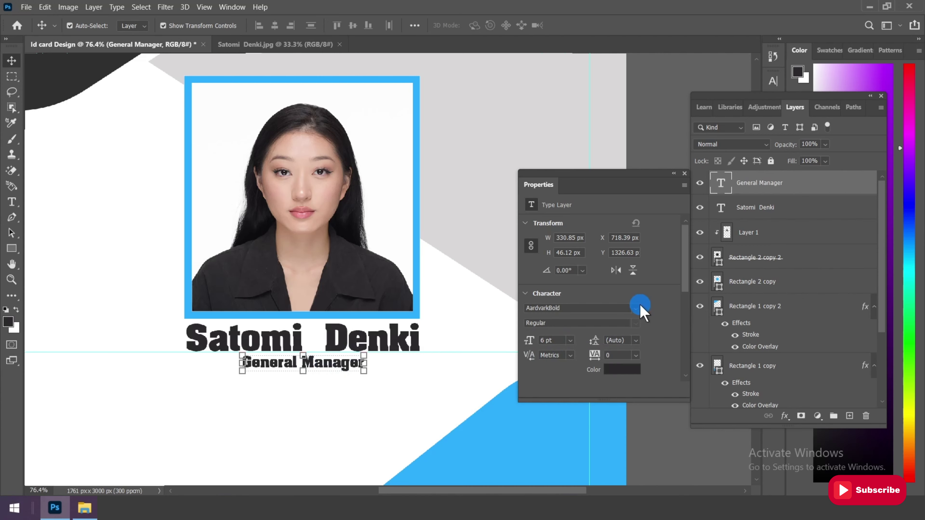
Change the General Manager title's font to AbnetZeMelakt
left_click(636, 308)
scroll(643, 207, "down", 7)
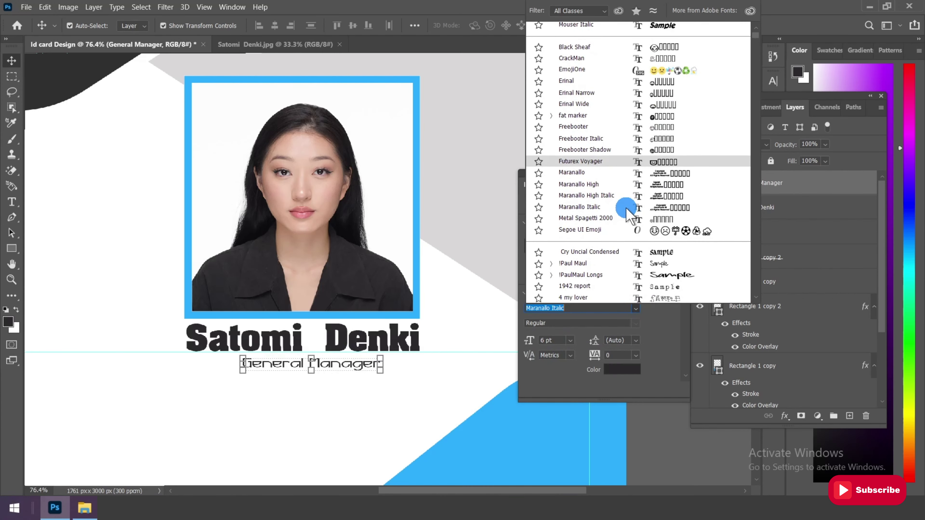
scroll(626, 211, "down", 4)
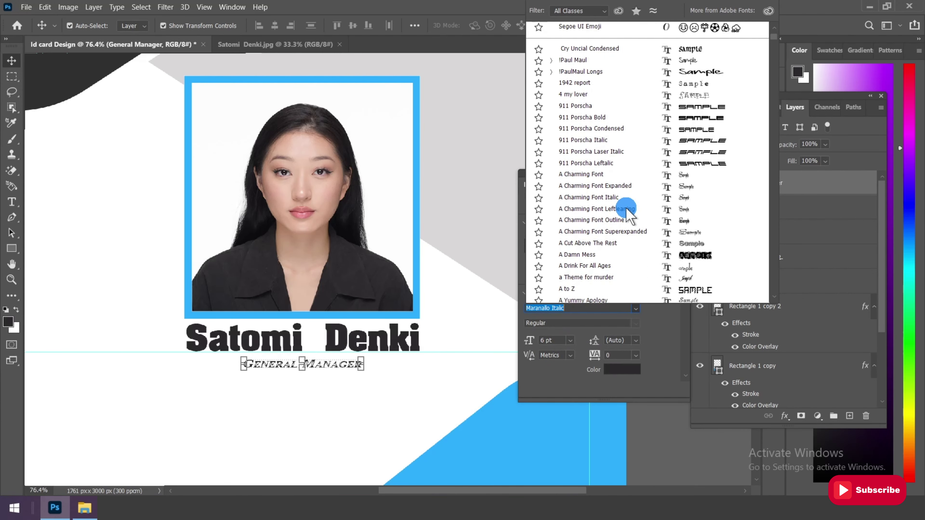
scroll(627, 211, "down", 6)
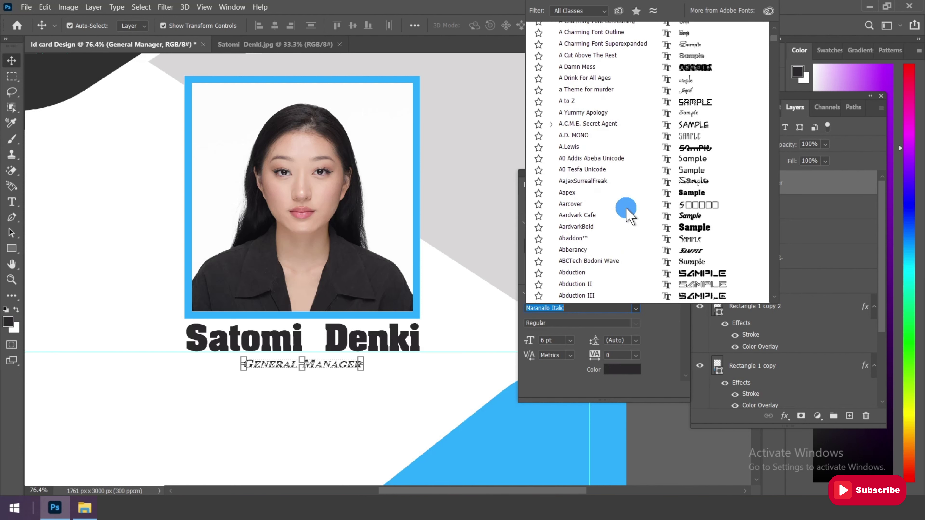
scroll(627, 211, "down", 2)
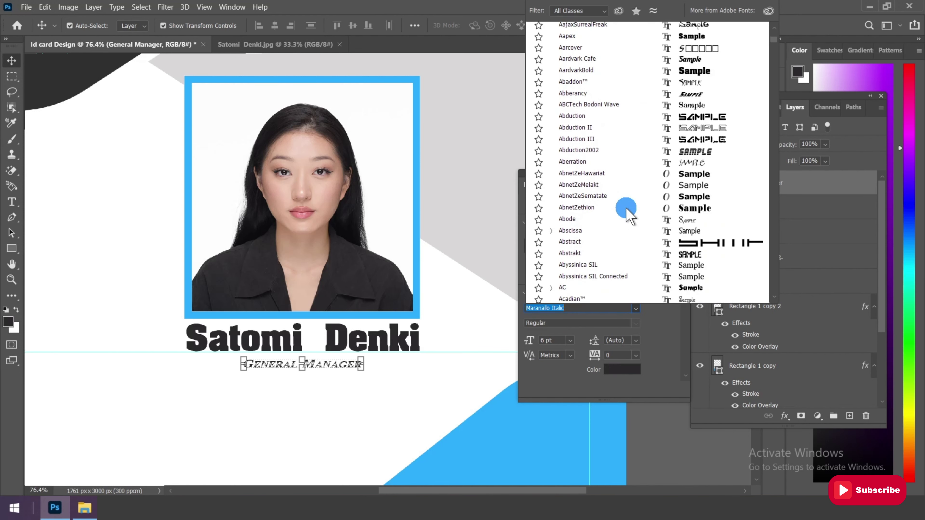
left_click(691, 185)
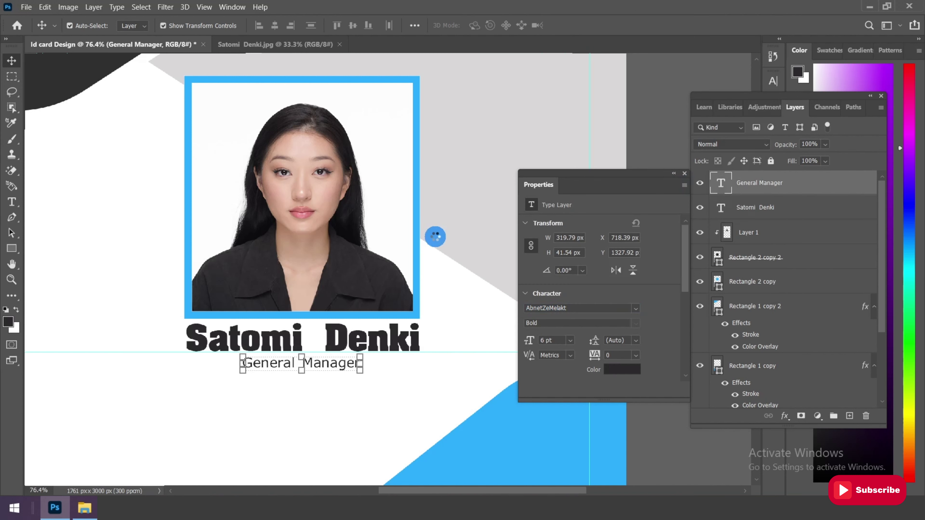
Set the title to 8 pt and shift it left to centre it under the name
left_click(12, 76)
scroll(337, 393, "up", 2)
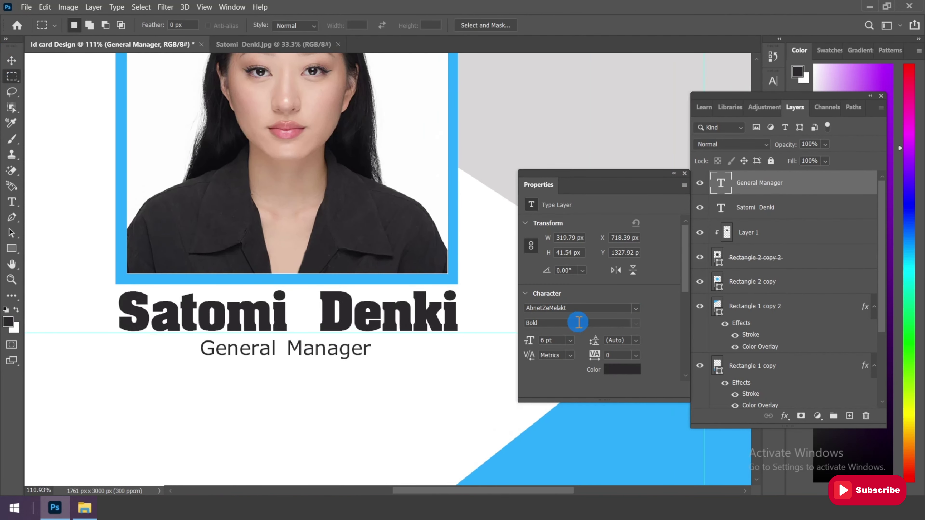
left_click(570, 340)
left_click(556, 219)
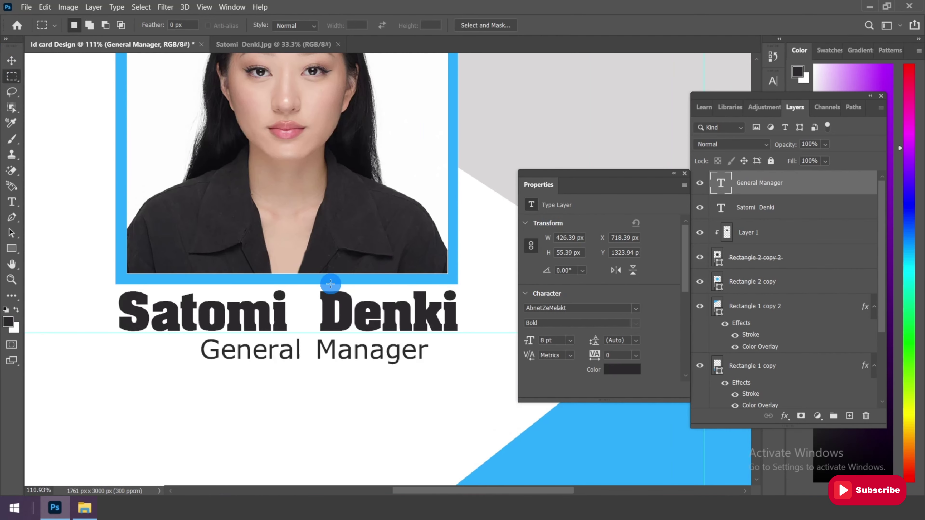
key("v")
scroll(228, 354, "up", 2)
left_click_drag(371, 372, 361, 356)
scroll(319, 306, "down", 4)
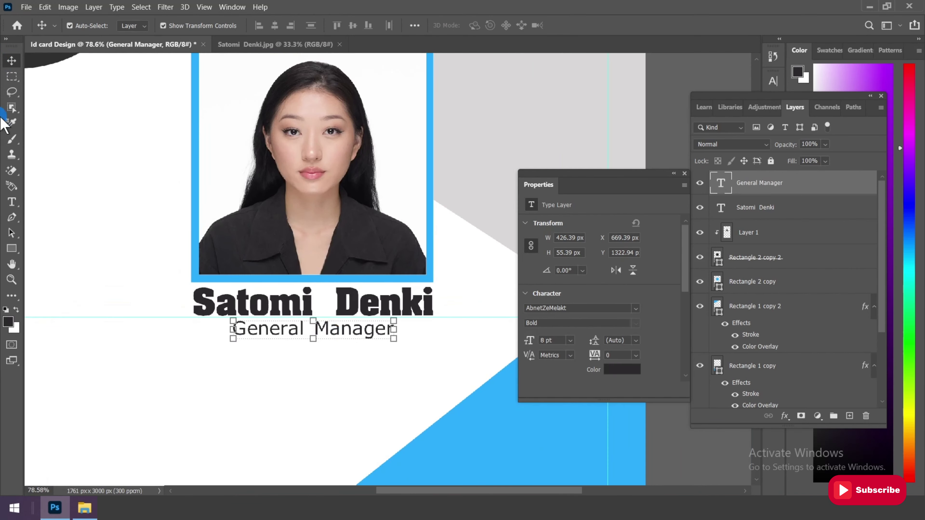
Create a new empty Layer 2 at the top of the stack
left_click(12, 76)
scroll(299, 293, "down", 3)
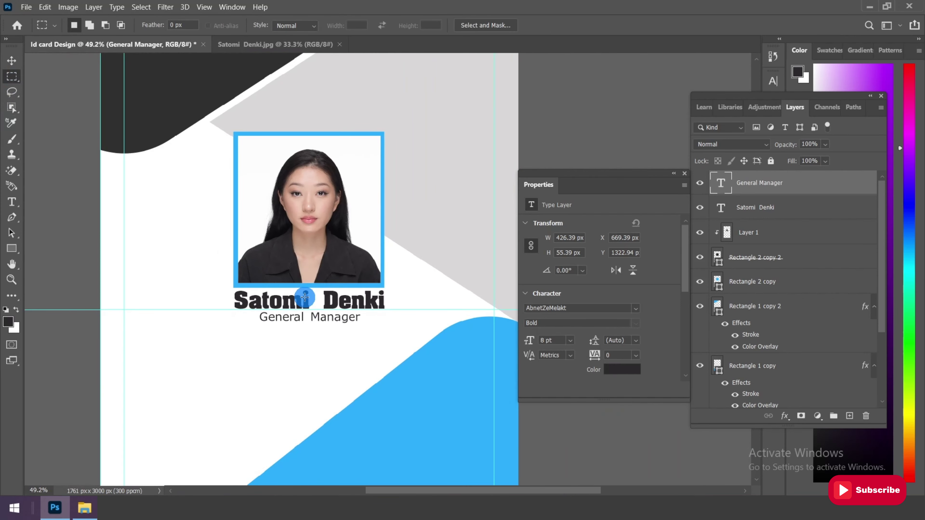
scroll(305, 297, "up", 3)
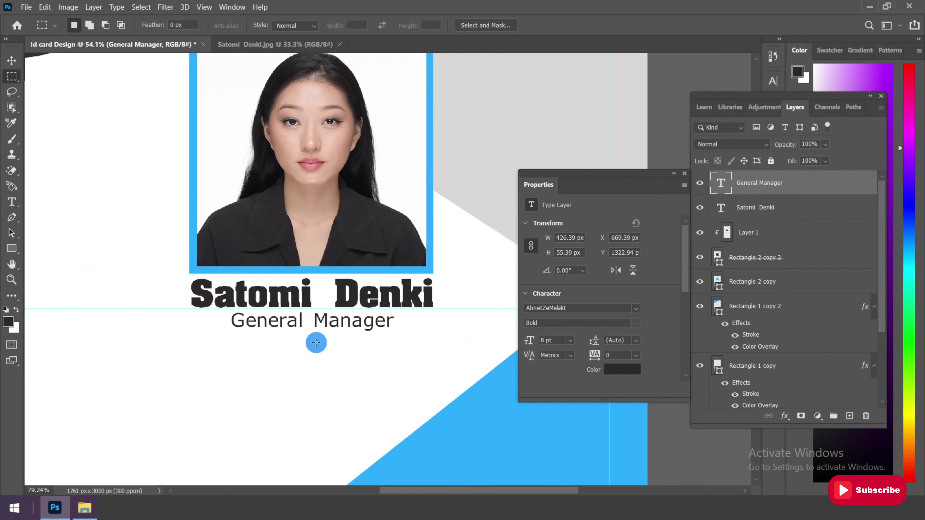
left_click(849, 415)
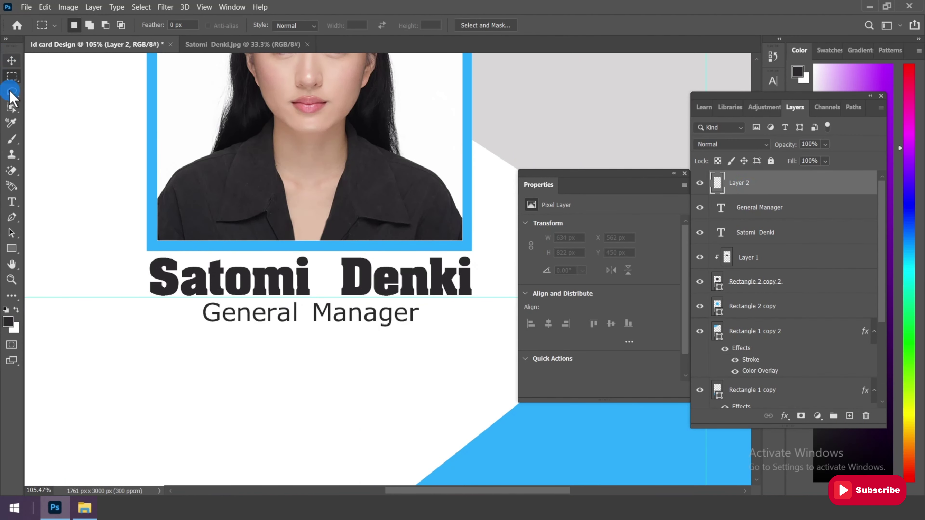
Draw a 430 × 2 px line under General Manager and nudge it up closer
left_click(11, 249)
left_click(55, 247)
scroll(241, 305, "down", 3)
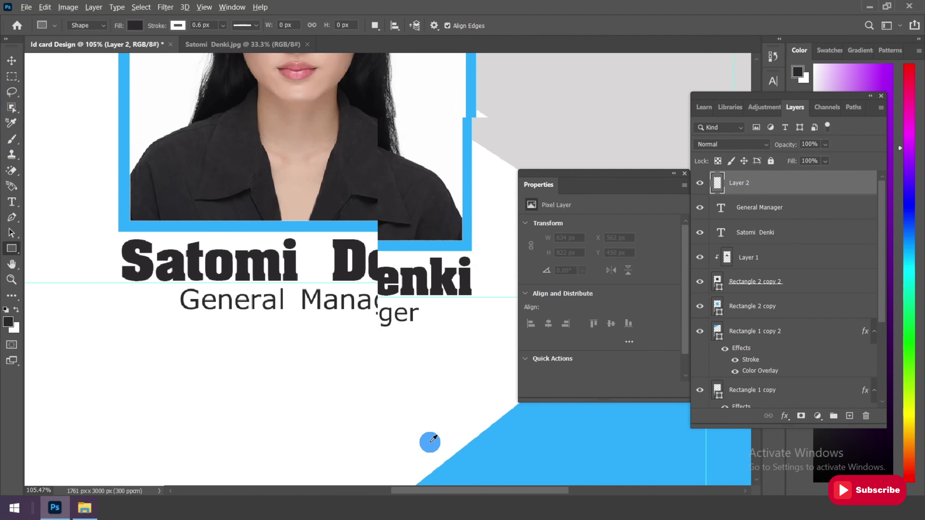
left_click_drag(236, 302, 395, 303)
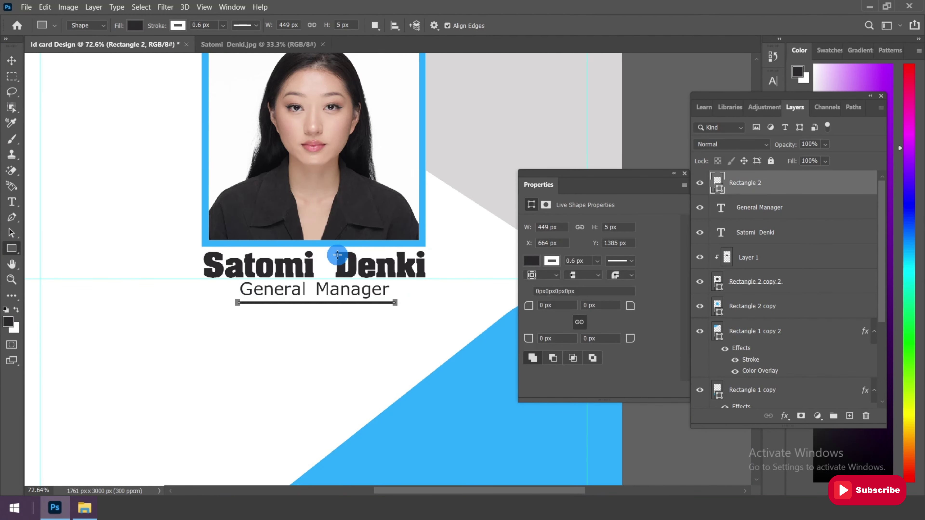
scroll(351, 305, "up", 3)
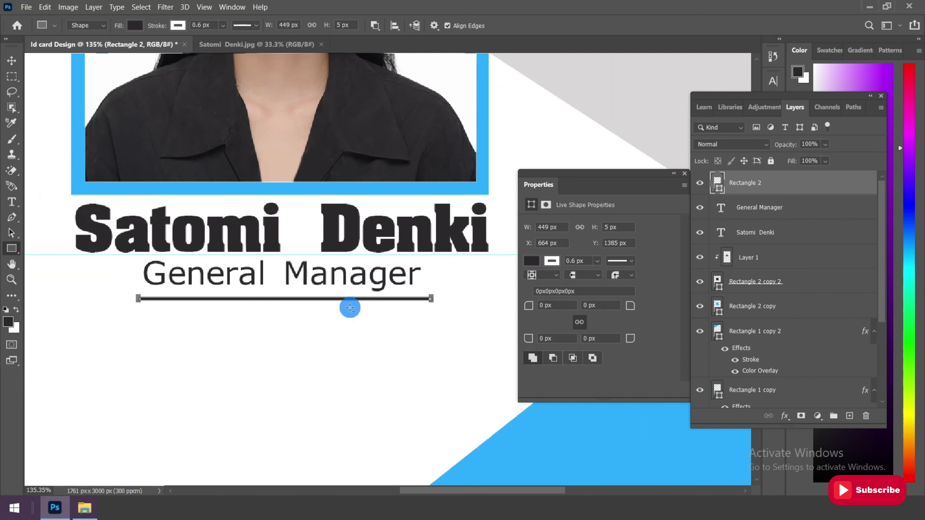
left_click(525, 227)
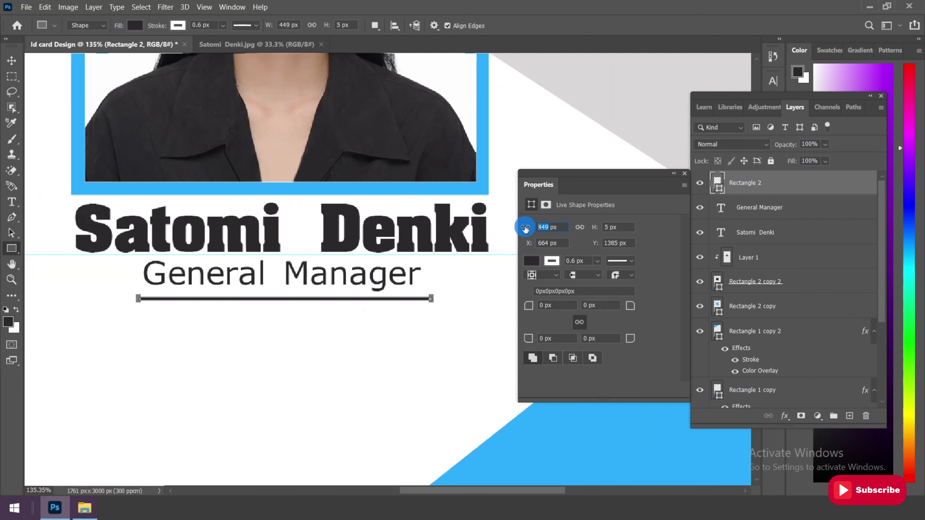
type("430")
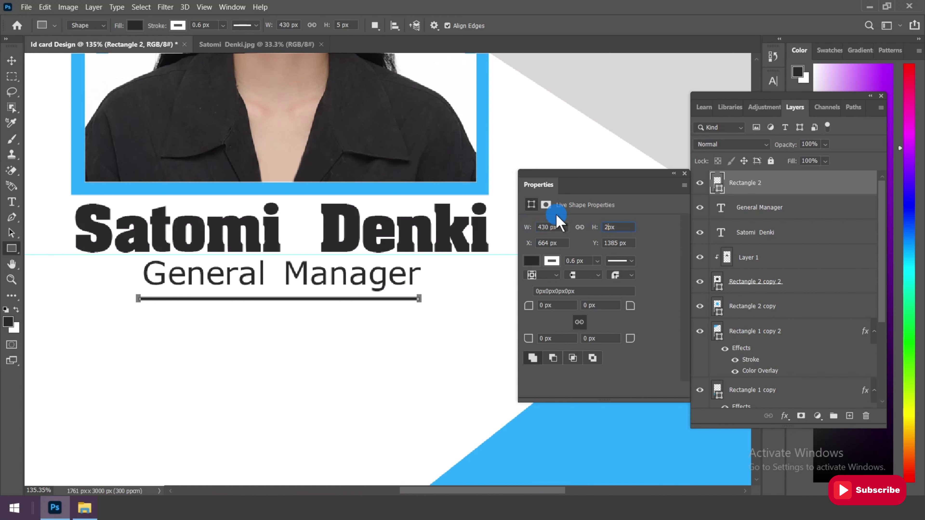
left_click(12, 76)
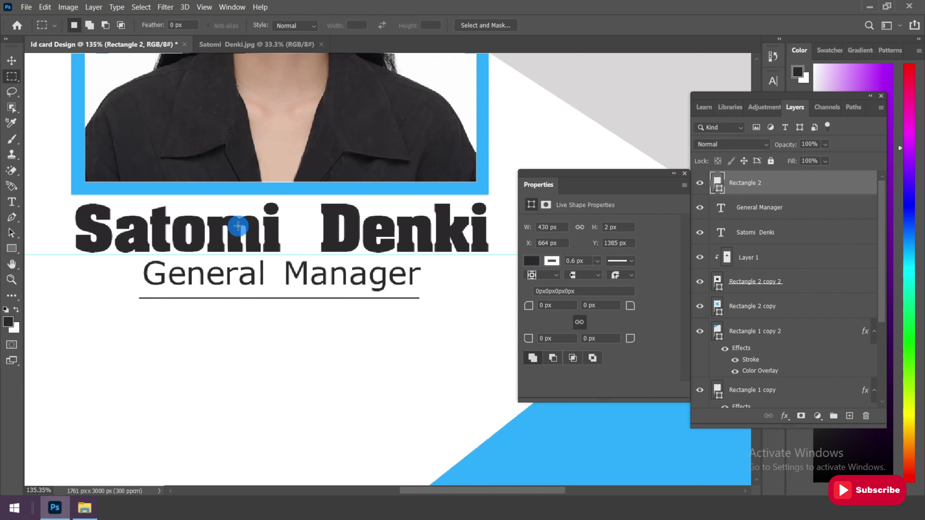
left_click(12, 60)
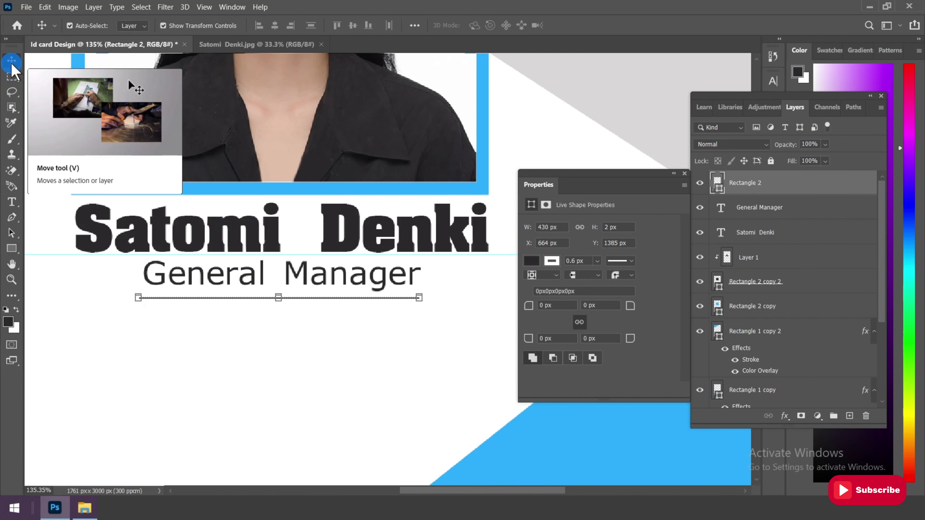
key("Up")
key("Up")
key("Up")
key("Up")
key("Up")
key("Up")
key("Up")
key("Up")
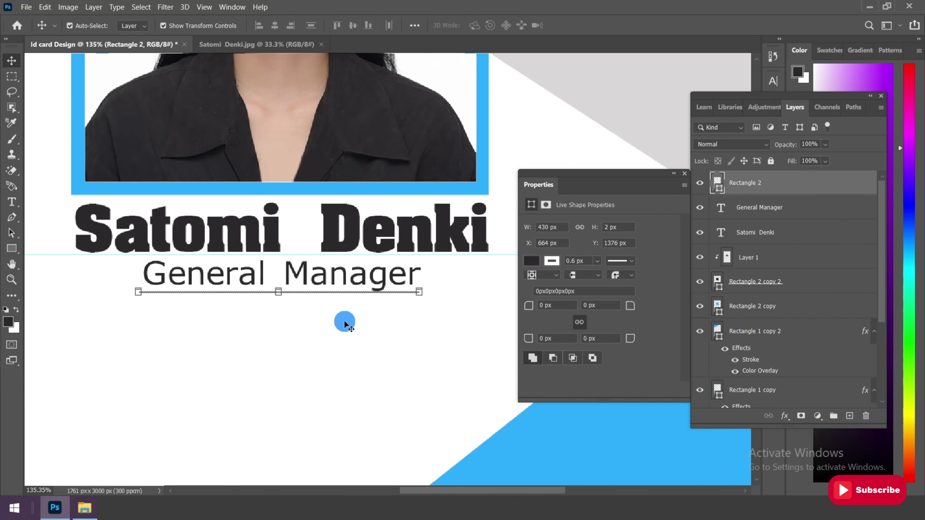
Pick the card's blue #2dadfe from the shape as the General Manager text colour
left_click(12, 77)
scroll(320, 279, "down", 3)
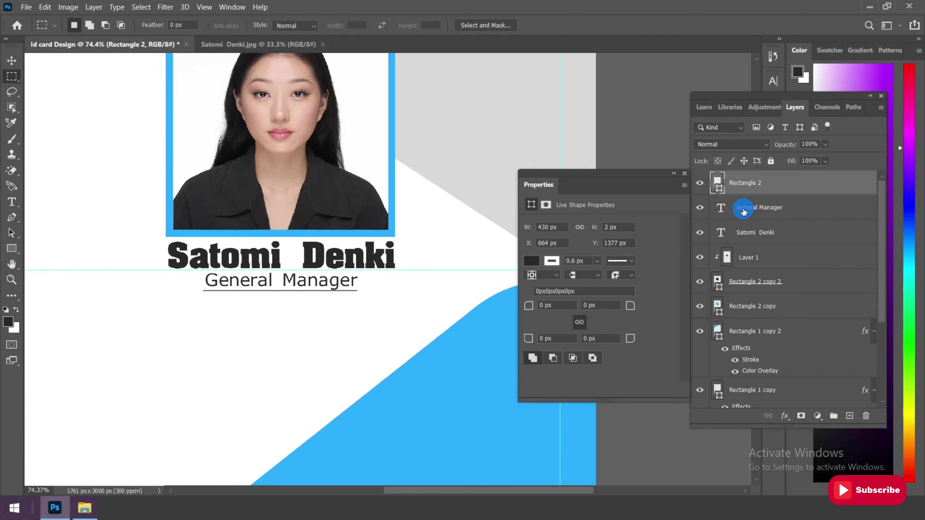
left_click(749, 209)
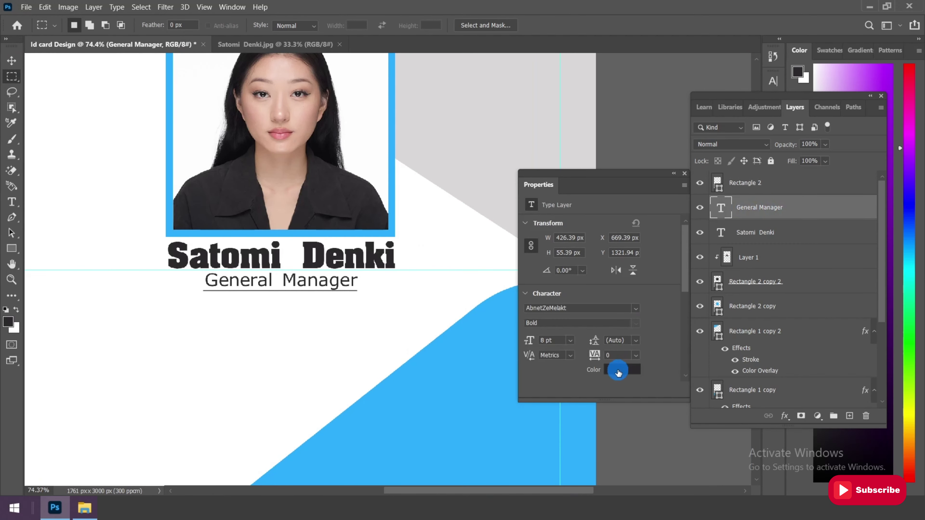
left_click(618, 371)
left_click(466, 393)
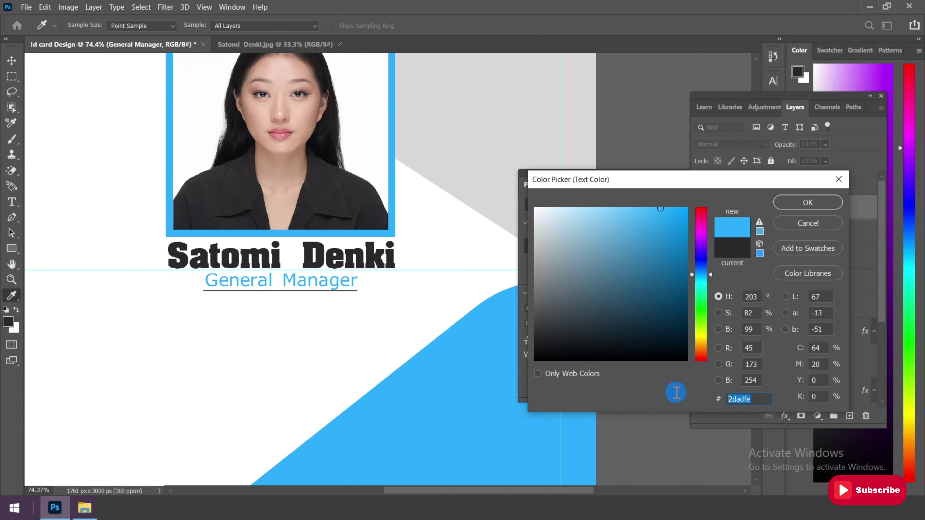
Apply the blue to General Manager and stack its layer above the Rectangle 2 underline
left_click(808, 202)
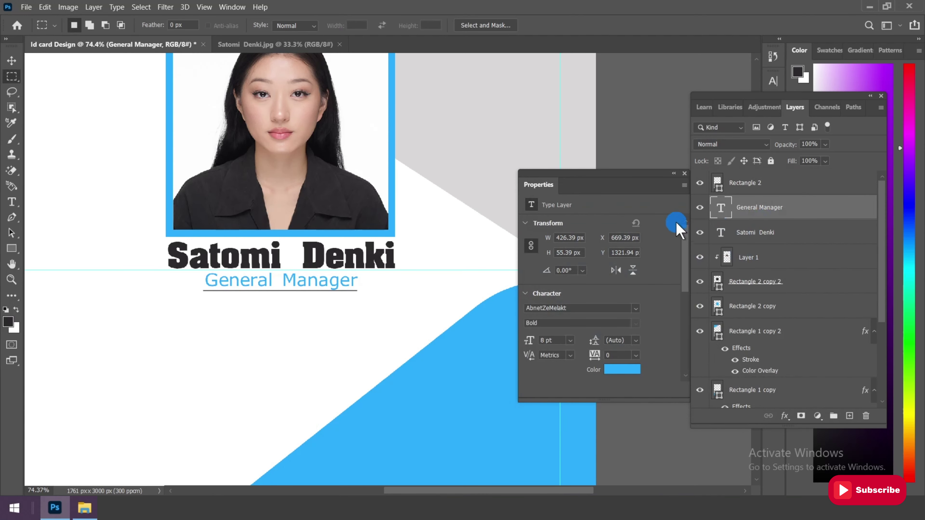
scroll(320, 202, "down", 3)
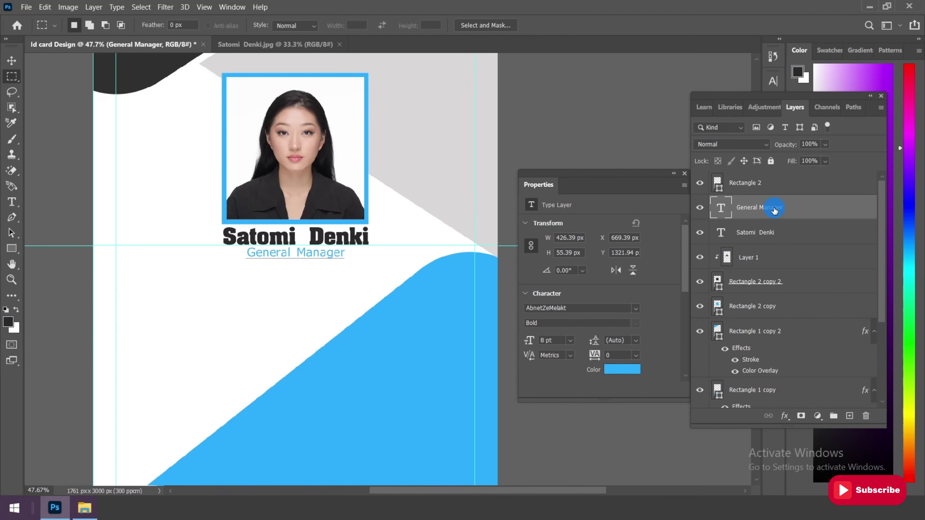
left_click_drag(775, 211, 773, 181)
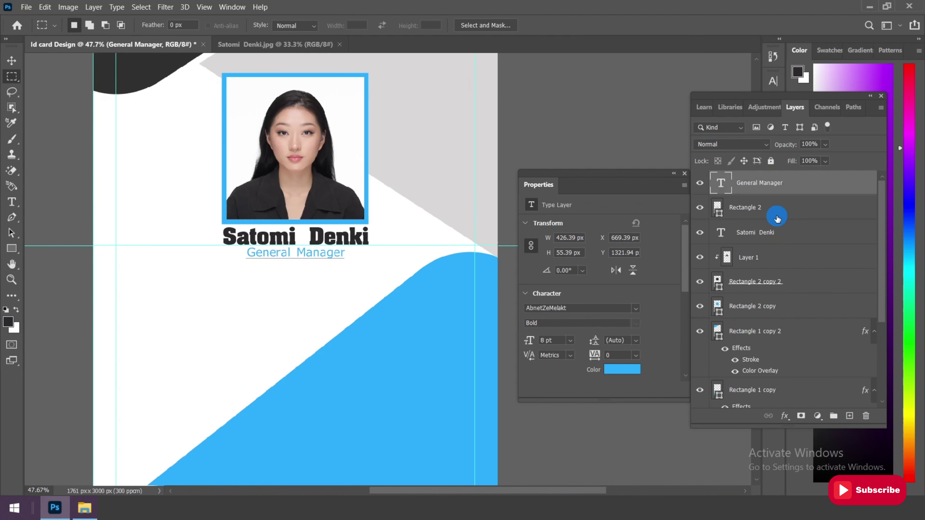
scroll(259, 255, "up", 3)
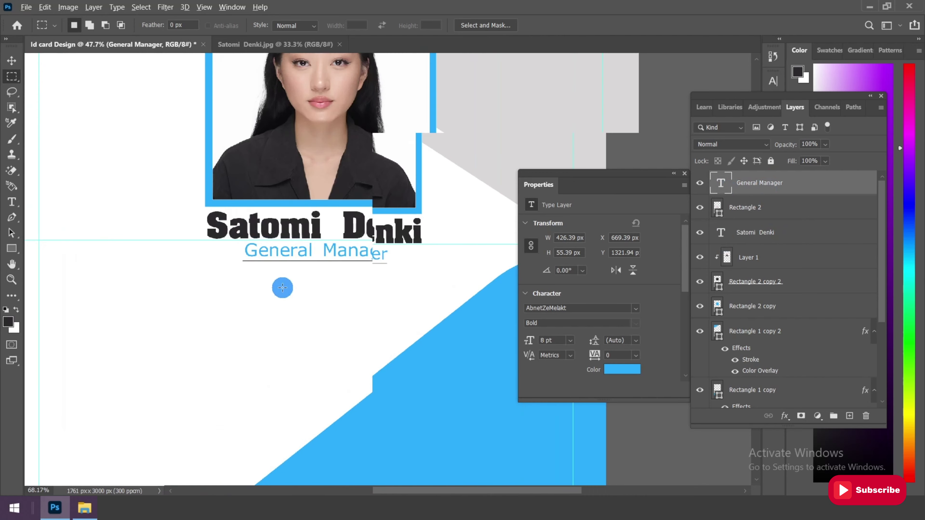
left_click(799, 207)
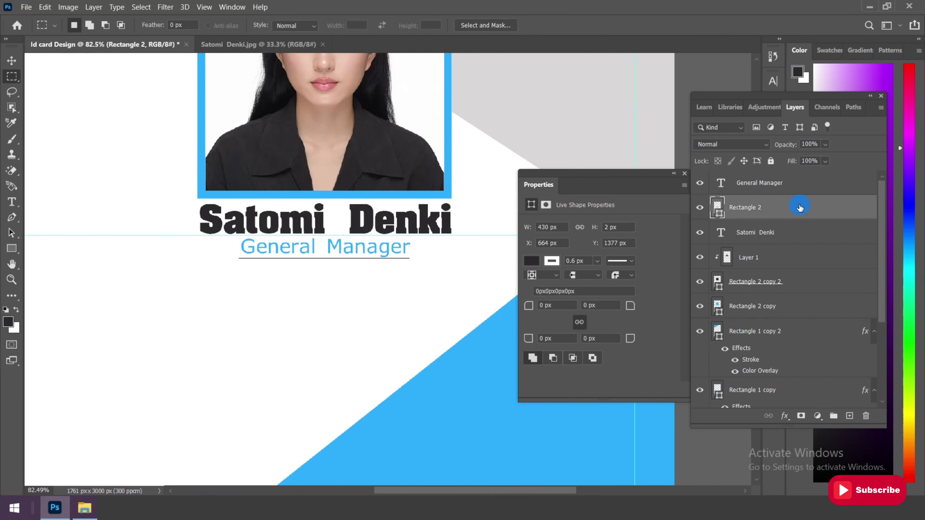
scroll(353, 287, "down", 5)
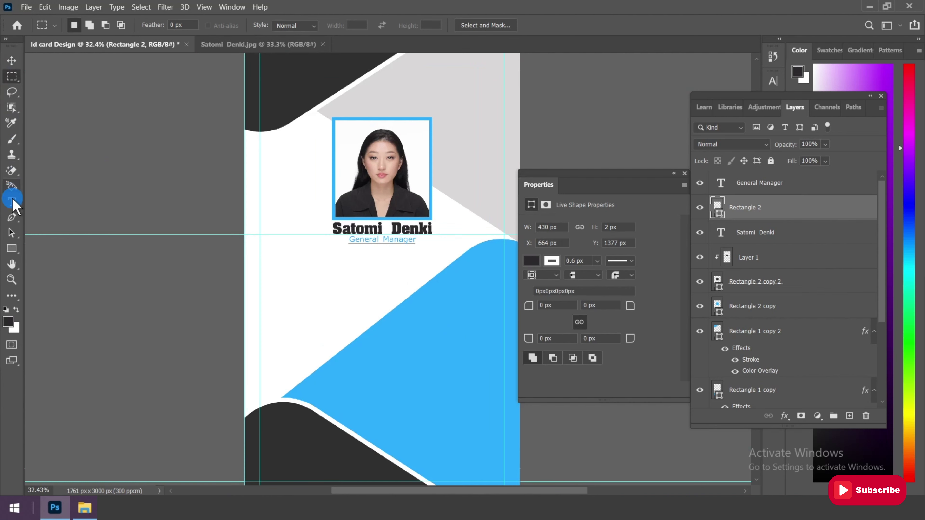
left_click_drag(11, 201, 40, 202)
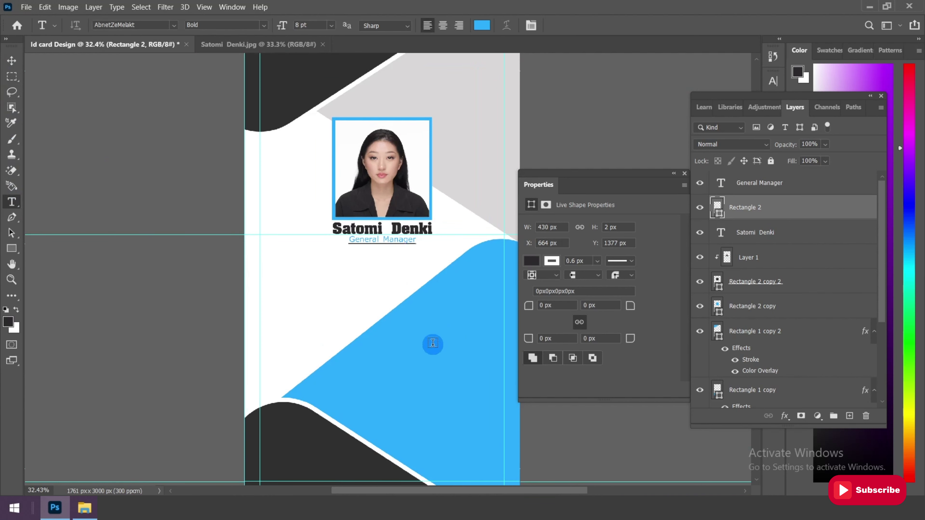
Start a new text layer on the blue shape and set its colour to dark grey #313030
left_click(398, 335)
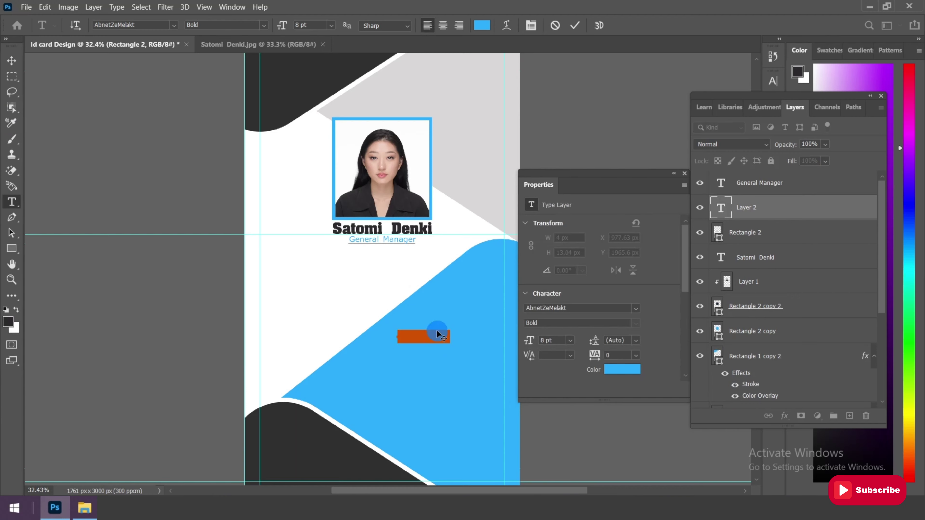
left_click(482, 25)
left_click_drag(582, 331, 530, 376)
type("313030")
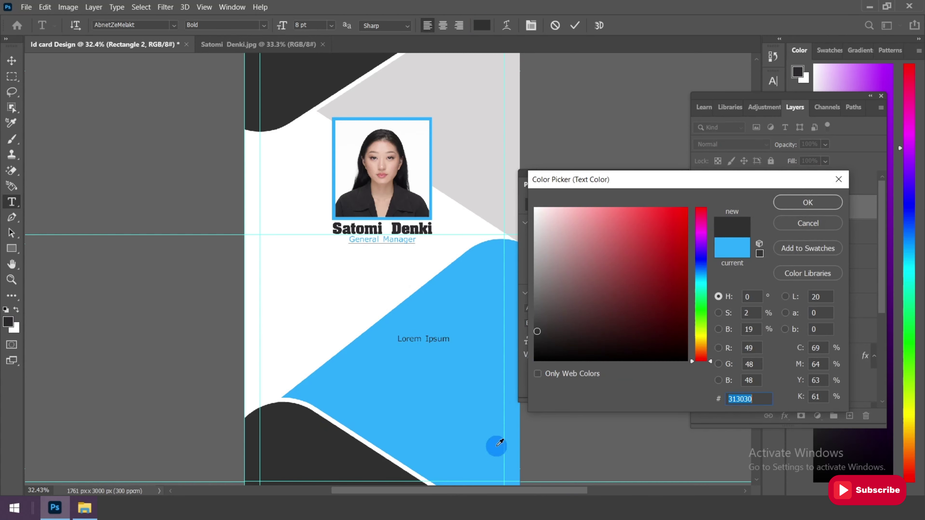
left_click(814, 204)
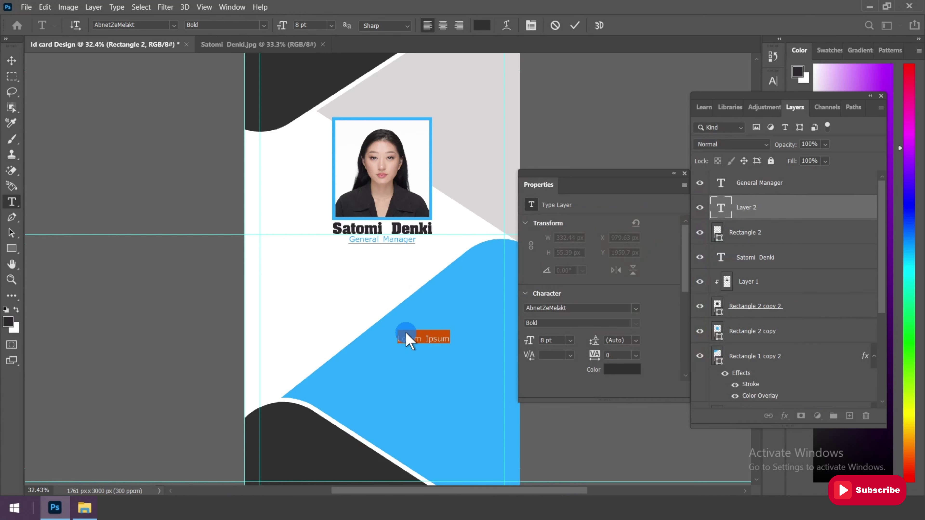
Replace the Lorem Ipsum placeholder with the card holder's ID number line and commit it
key("BackSpace")
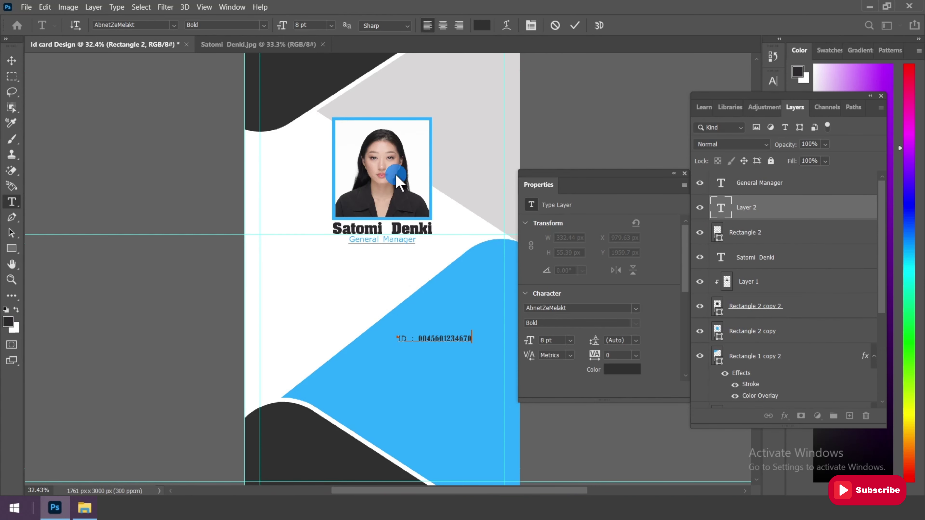
left_click(13, 66)
scroll(467, 359, "up", 2)
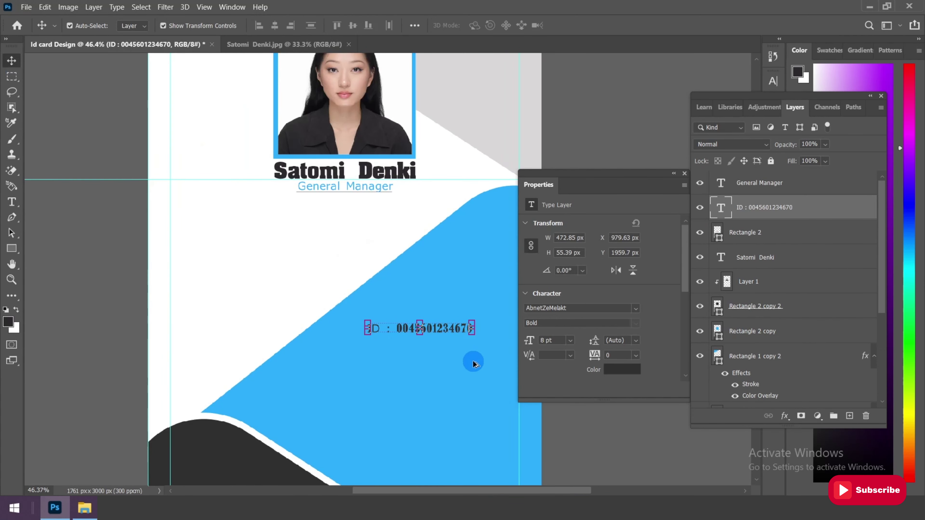
Set the ID line's font to Arial Rounded MT Bold and its size to 12 pt
left_click(635, 308)
type("A Charming Font Leftleaning")
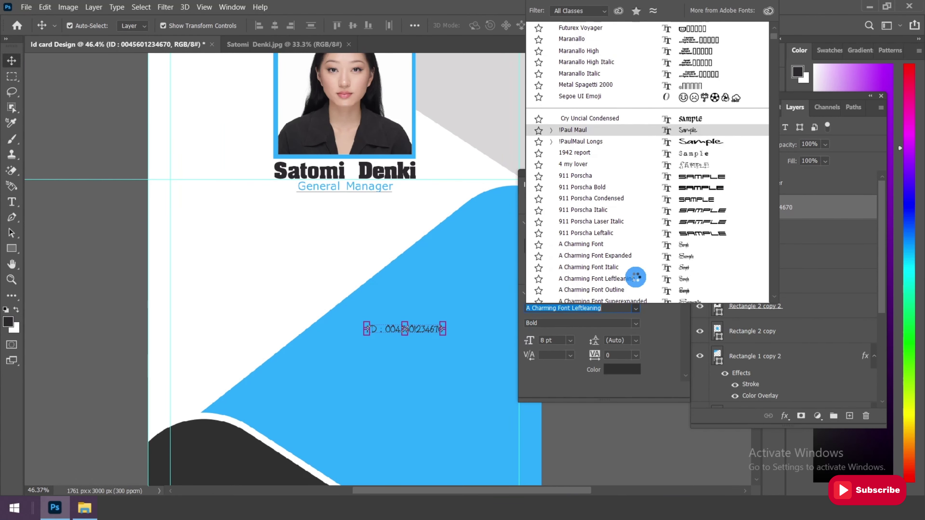
scroll(635, 277, "down", 15)
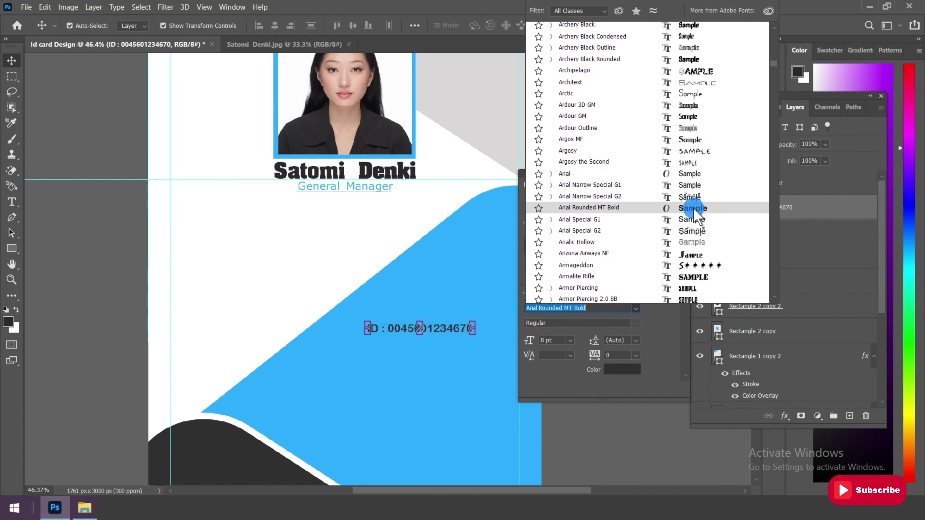
left_click(693, 210)
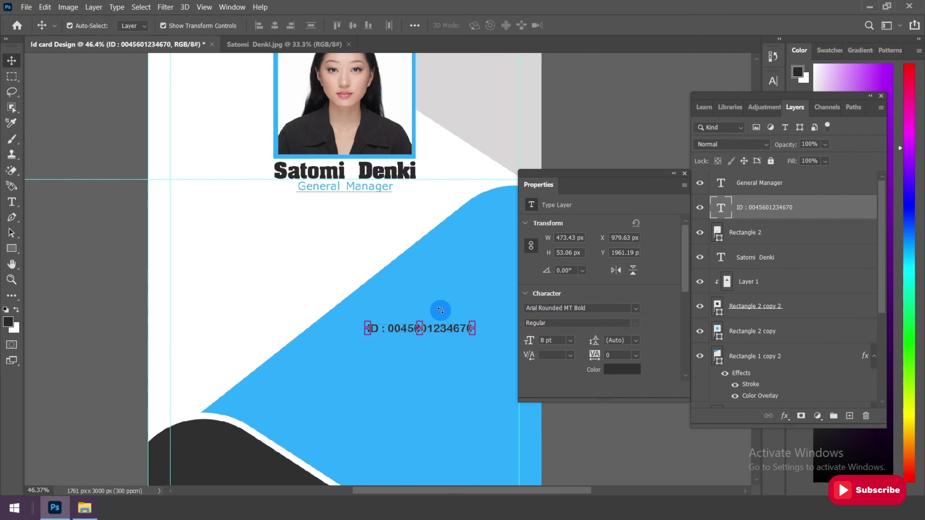
left_click(570, 340)
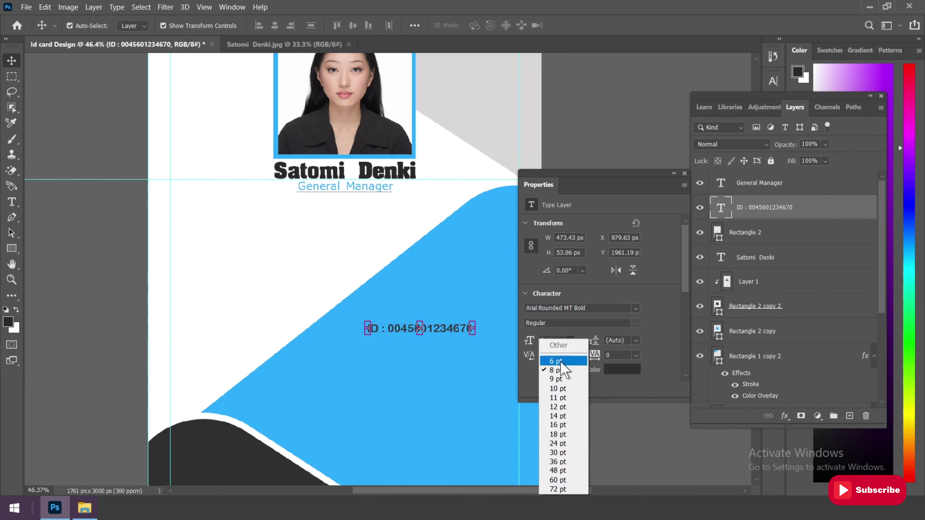
left_click(556, 388)
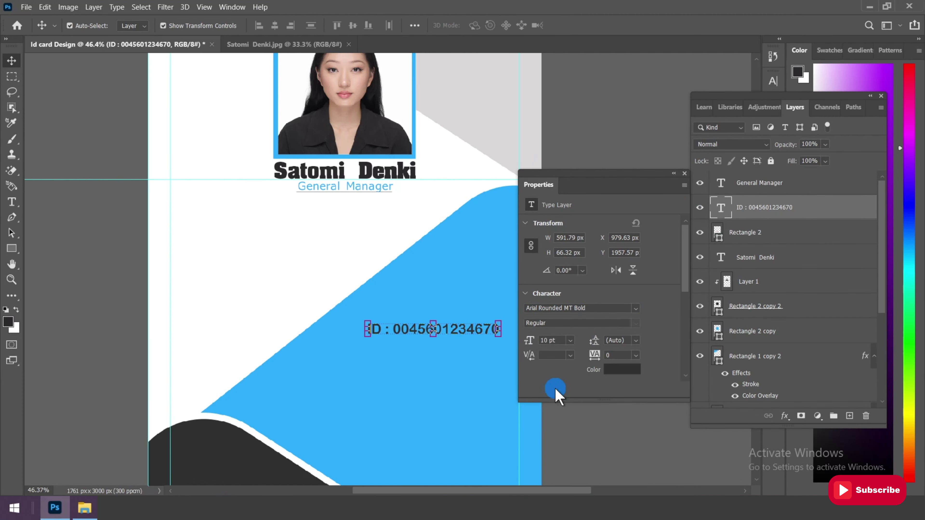
left_click(570, 341)
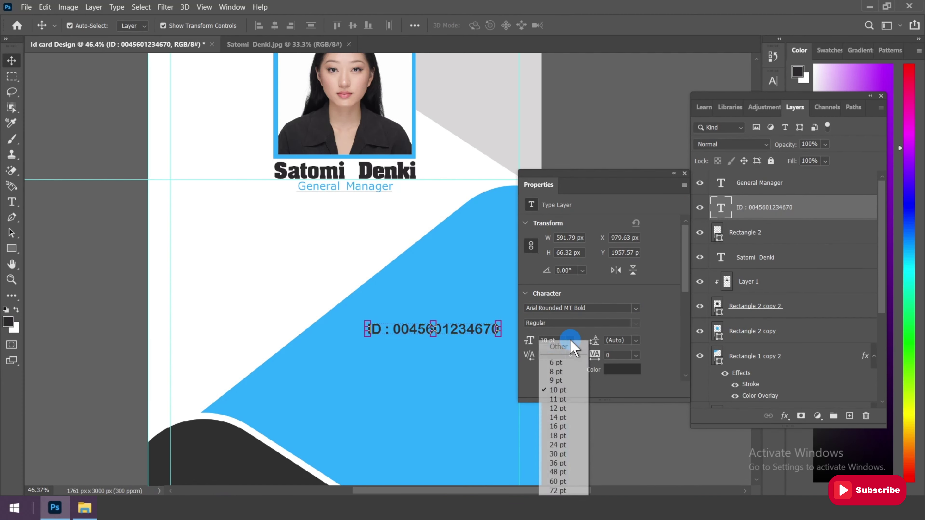
left_click(559, 400)
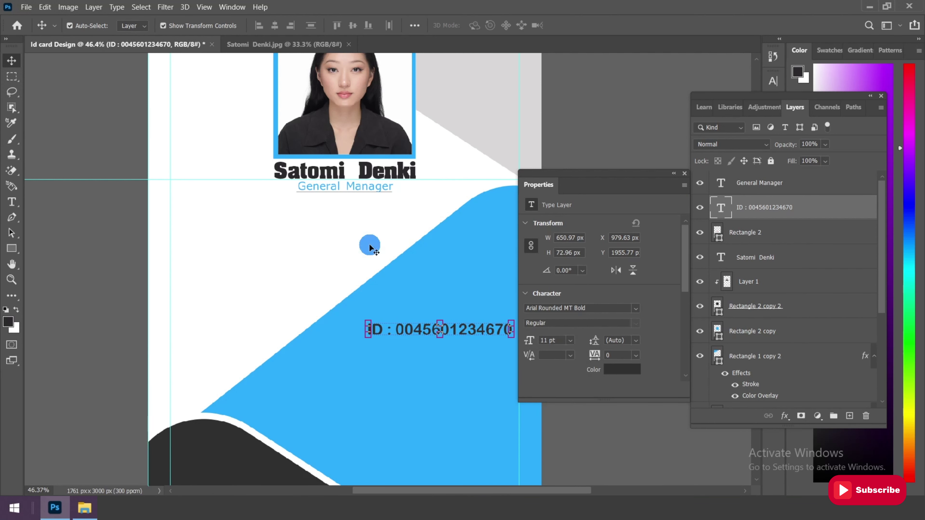
scroll(252, 248, "up", 2)
key("ctrl+shift+period")
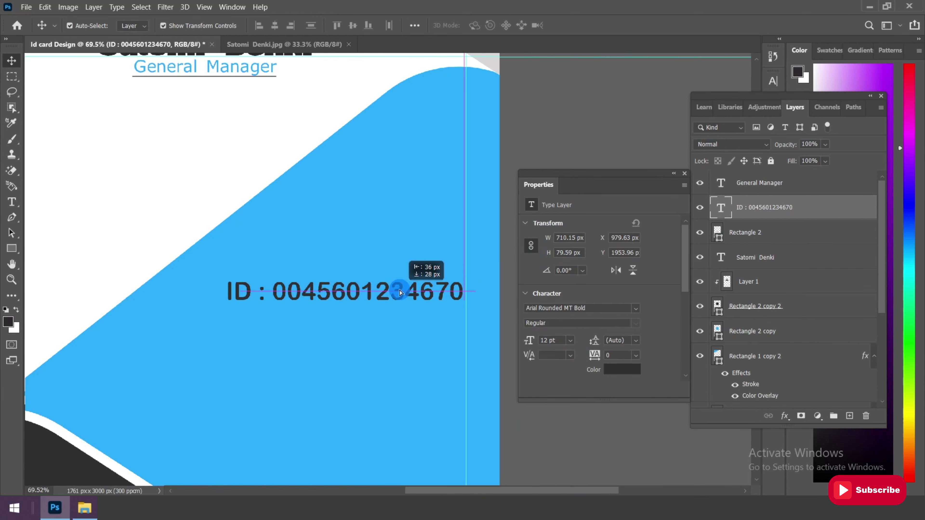
Move the ID line and nudge it so it sits centred on the blue shape
left_click_drag(400, 292, 399, 291)
scroll(447, 291, "up", 2)
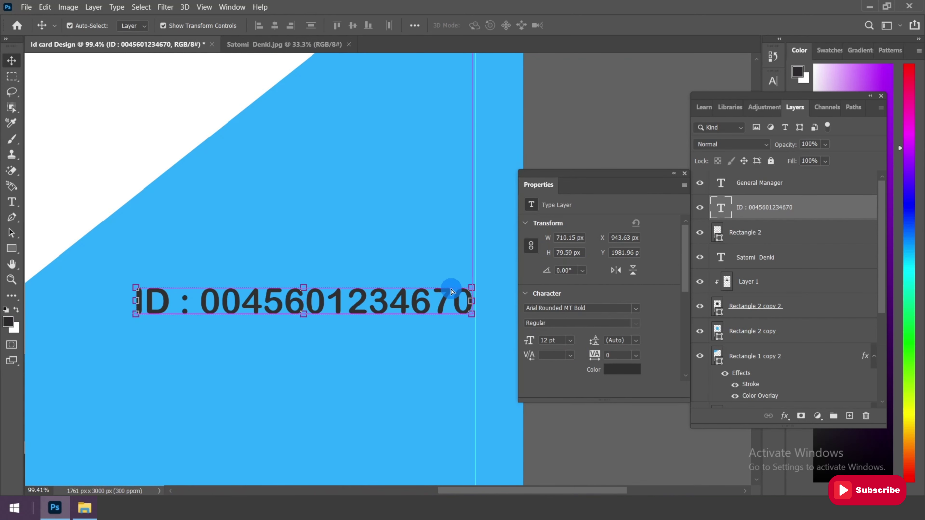
key("Up")
key("Up")
key("Up")
key("Up")
key("Up")
key("Up")
key("Up")
key("Up")
key("Up")
key("Up")
key("Up")
key("Up")
key("Right")
key("Right")
key("Right")
key("Right")
key("Right")
key("Right")
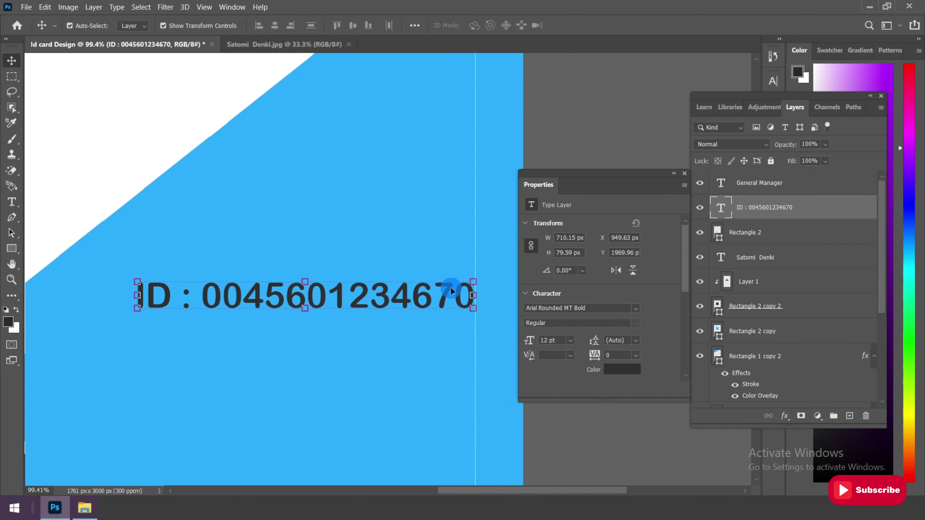
key("Right")
left_click(12, 77)
scroll(315, 232, "down", 3)
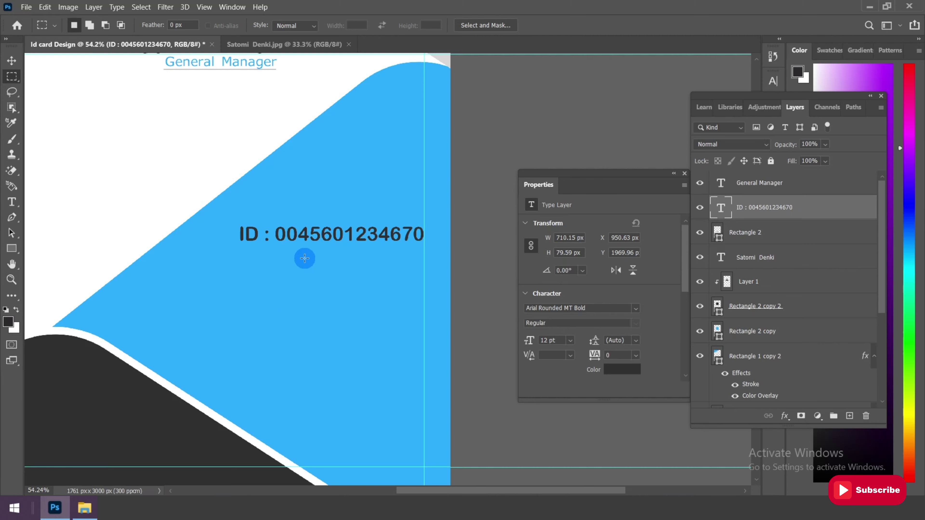
Duplicate the ID layer and move the copy just below the original line
left_click(11, 60)
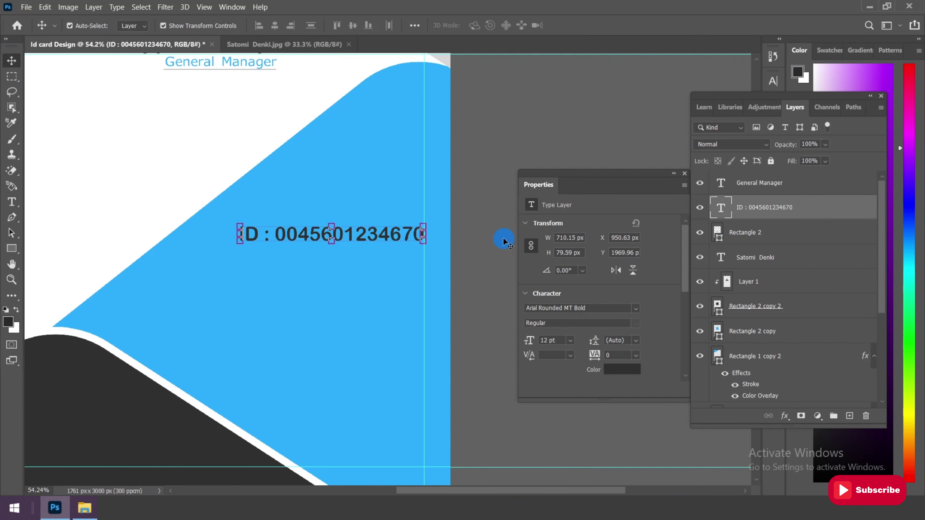
right_click(761, 216)
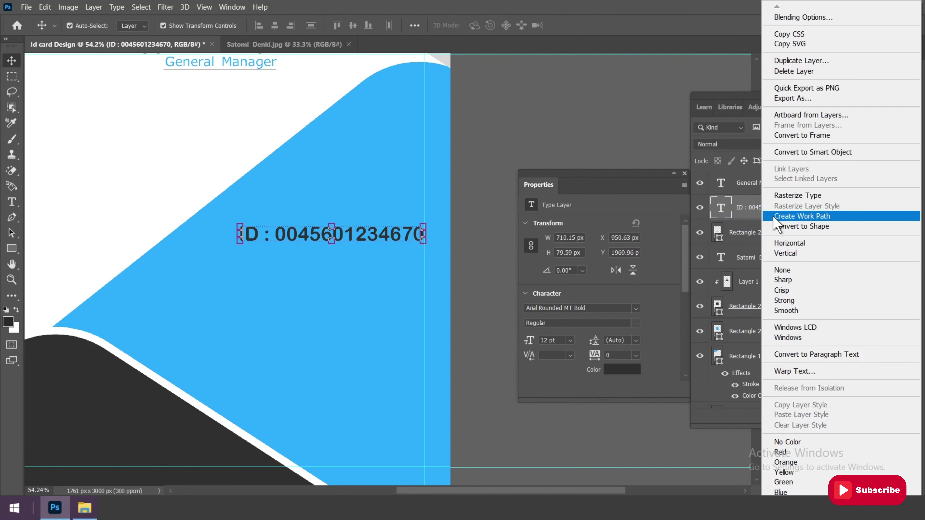
left_click(795, 60)
left_click(562, 134)
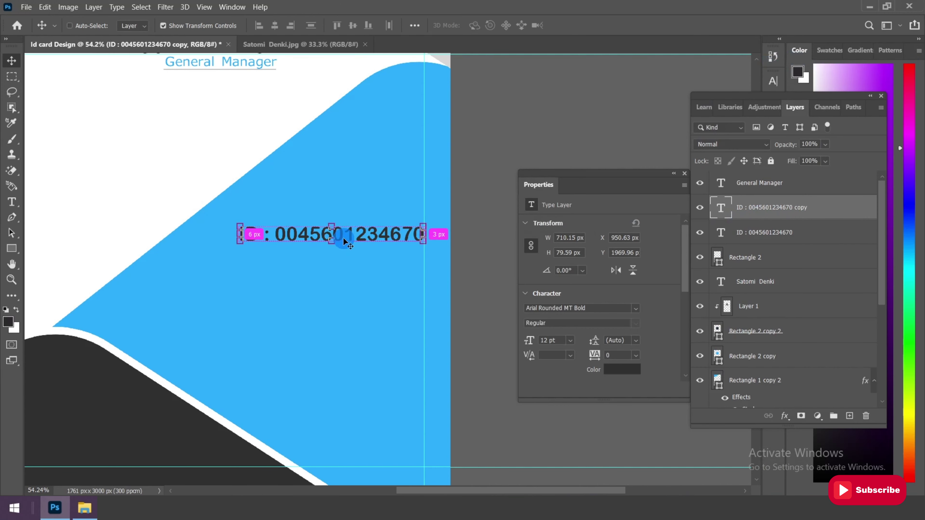
key("ctrl+t")
left_click_drag(365, 234, 363, 264)
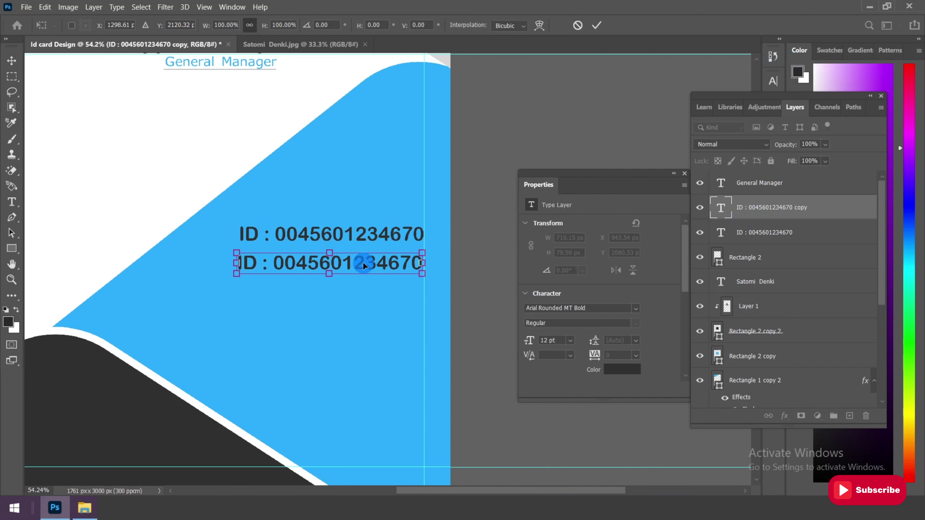
left_click(597, 25)
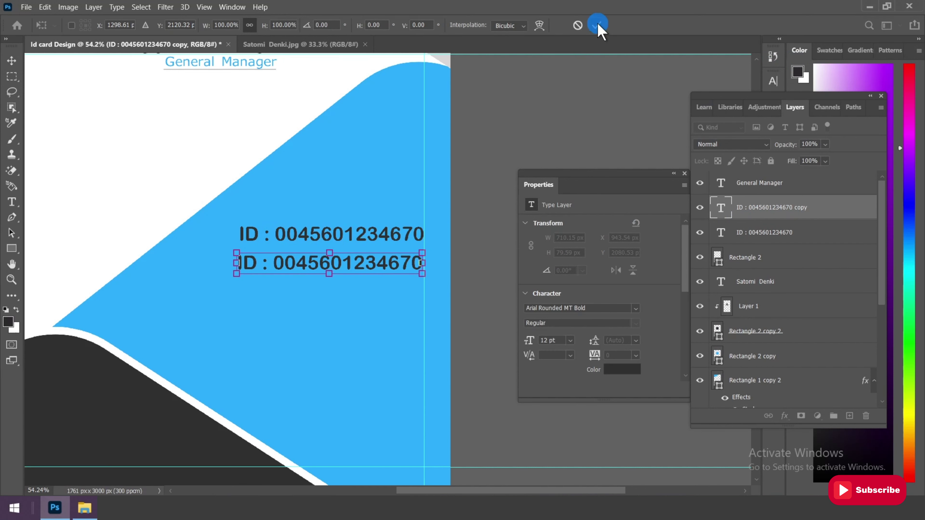
Change the copied line to read Phone with a phone number, and align it under ID
left_click(11, 201)
left_click_drag(251, 267, 227, 260)
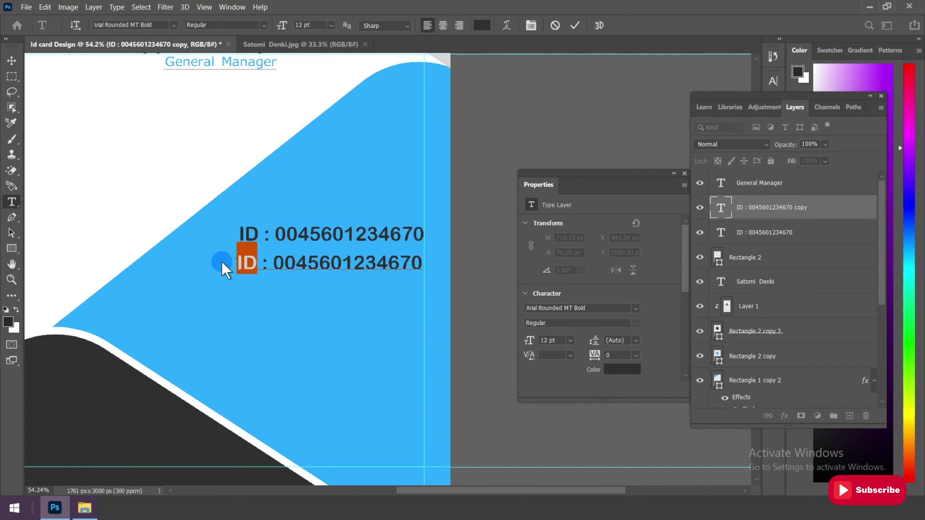
type("Phone")
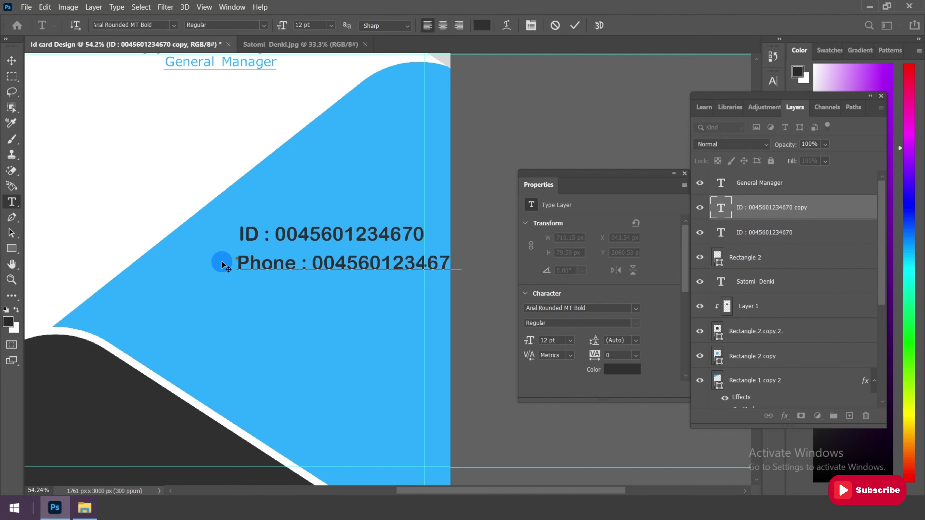
scroll(456, 269, "up", 1)
left_click_drag(299, 262, 343, 263)
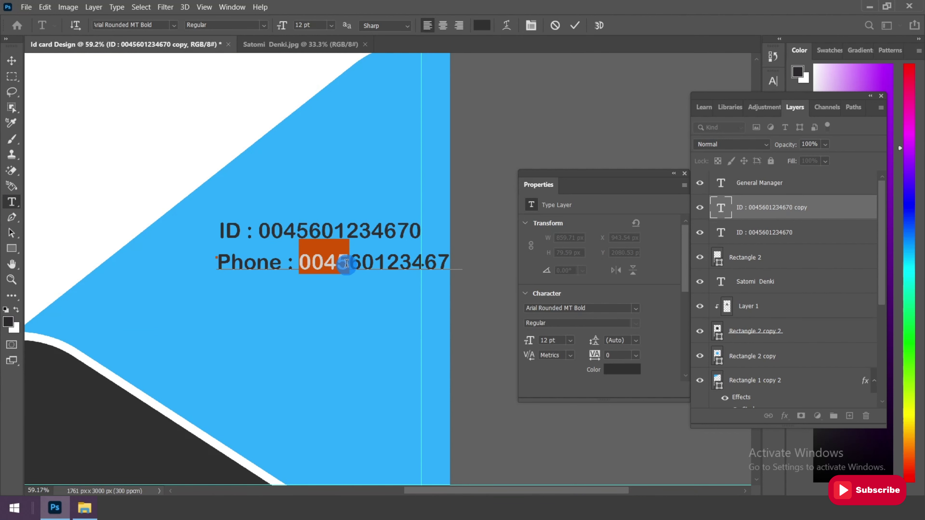
type("+251")
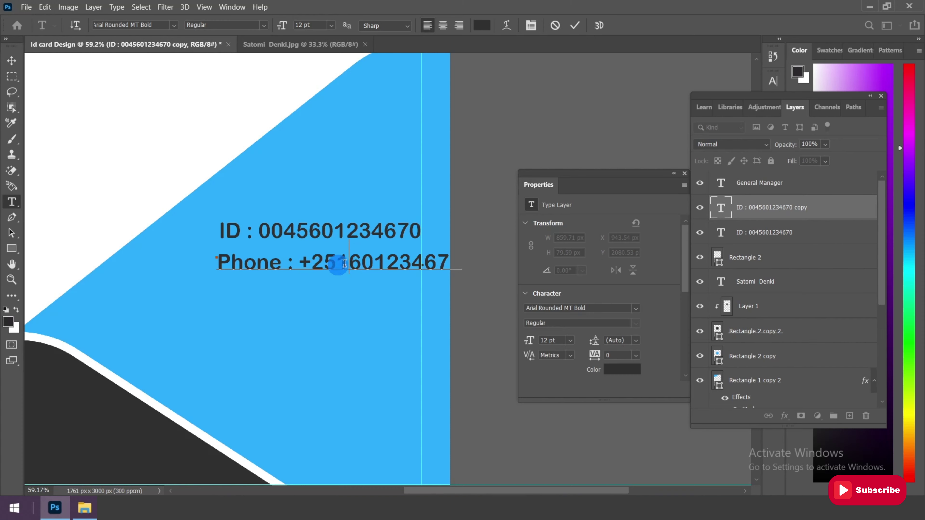
key("ctrl+Return")
key("v")
left_click_drag(405, 268, 363, 271)
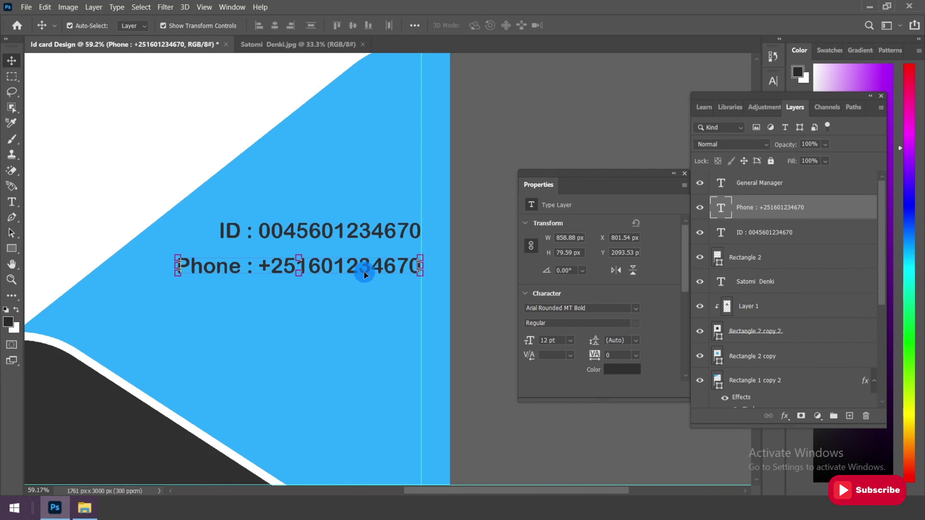
left_click(750, 211)
Duplicate the Phone line below it and retype its label as Email
key("ctrl+j")
left_click_drag(361, 274, 360, 303)
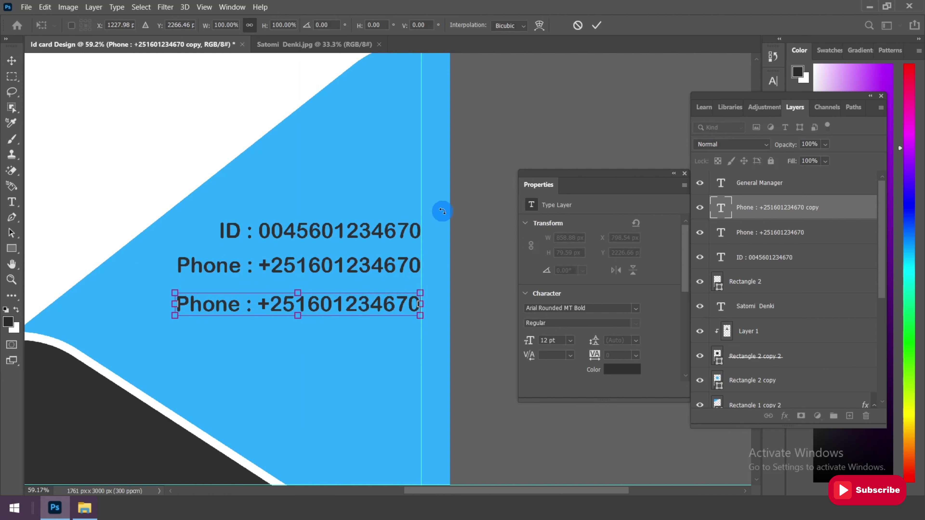
left_click(596, 26)
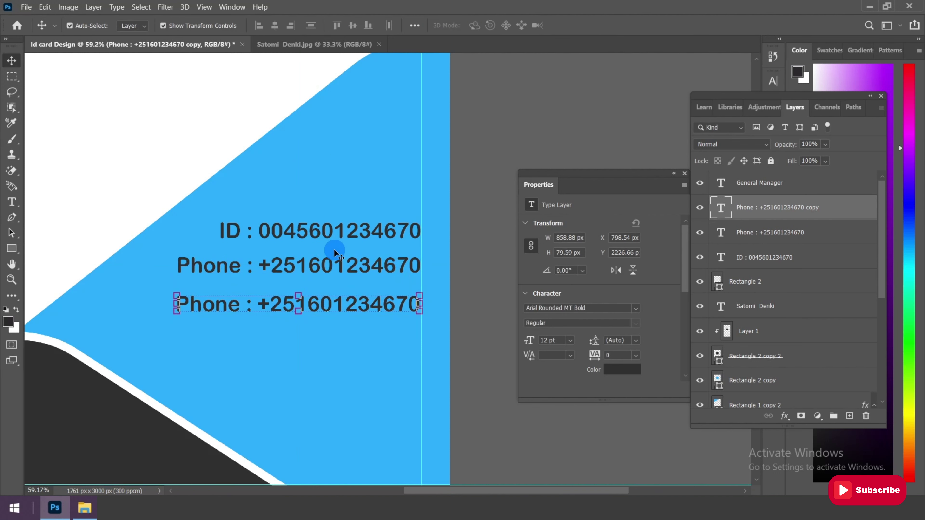
left_click(20, 203)
left_click_drag(235, 303, 171, 306)
type("Email")
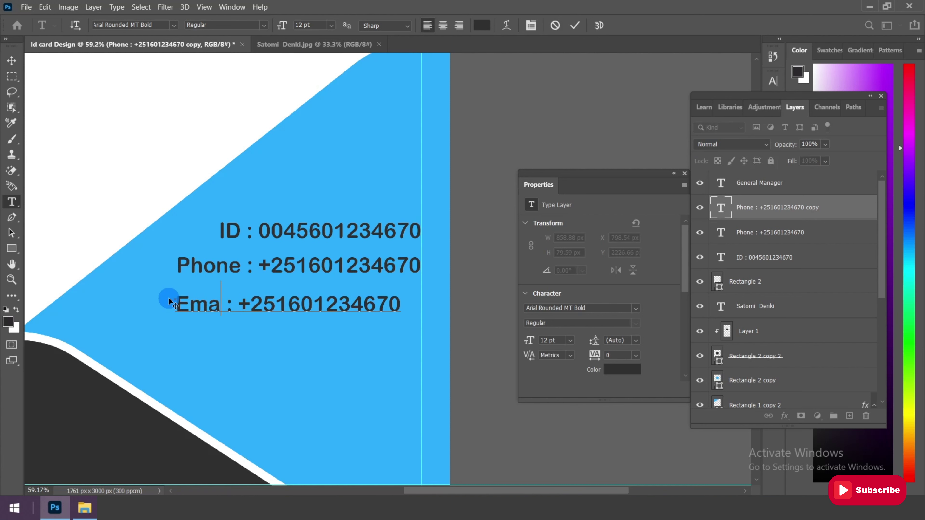